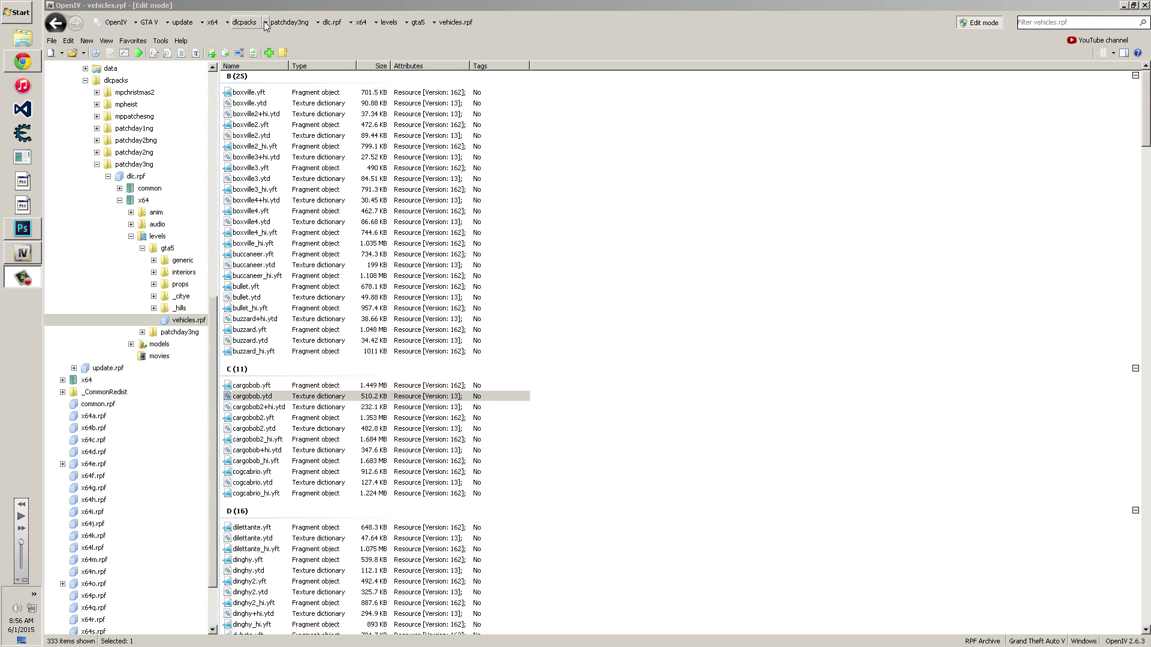
- Switch to Photoshop, check that the NVIDIA Tools filter group is available, and return to OpenIV
left_click(22, 228)
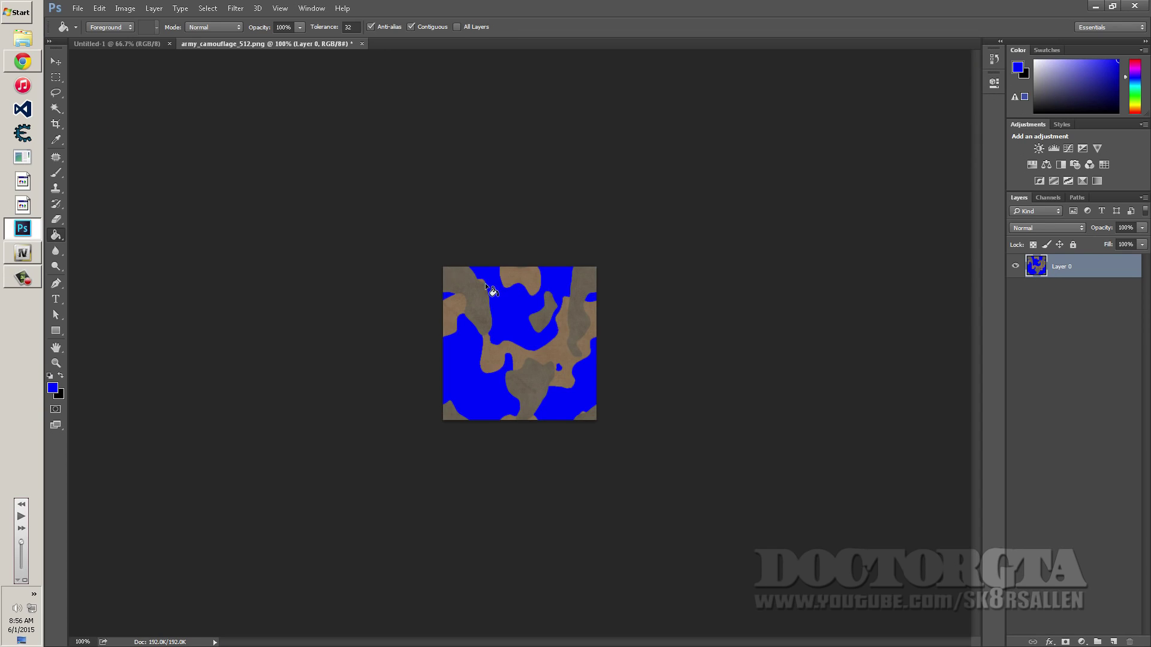
left_click(235, 7)
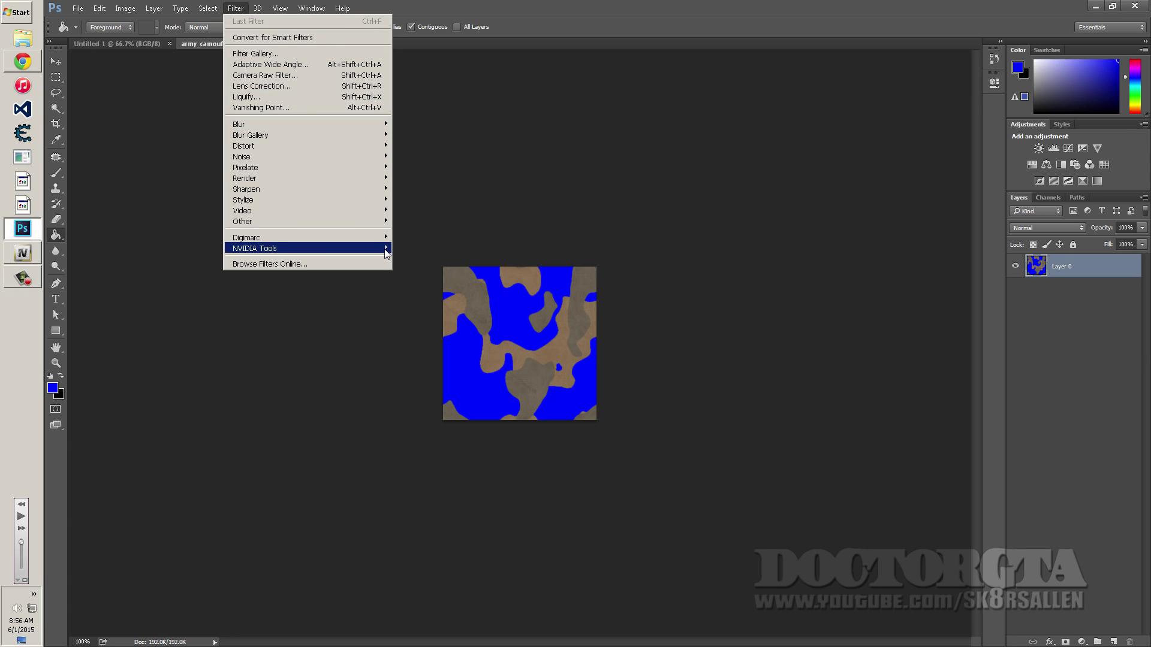
mouse_move(335, 248)
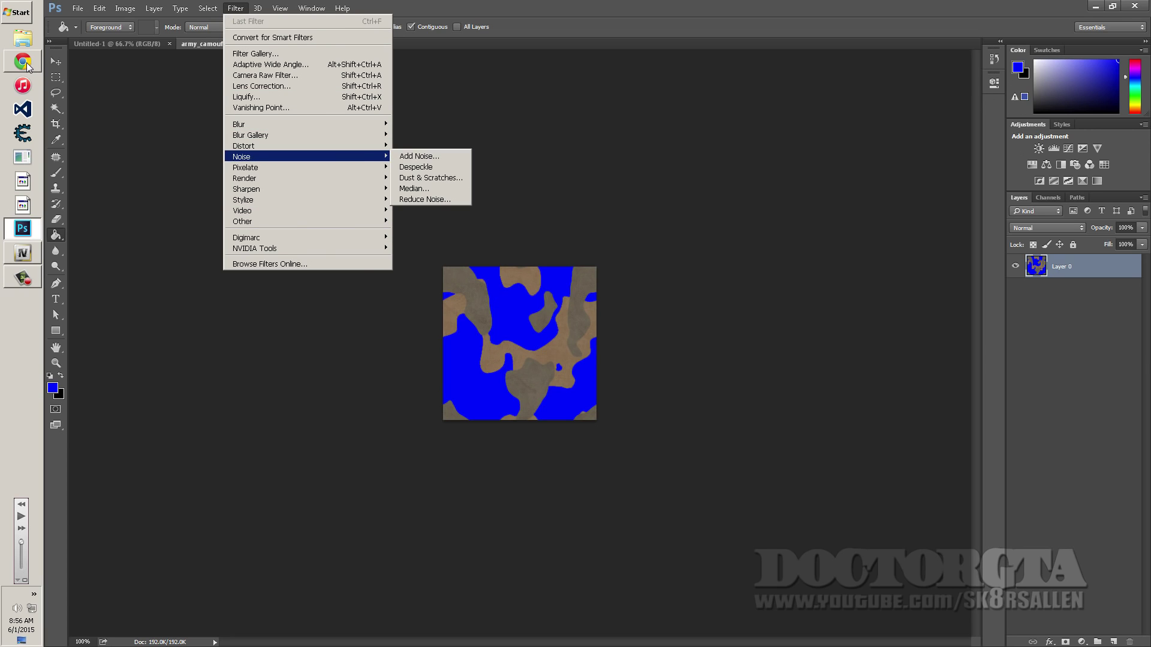
left_click(289, 348)
left_click(23, 253)
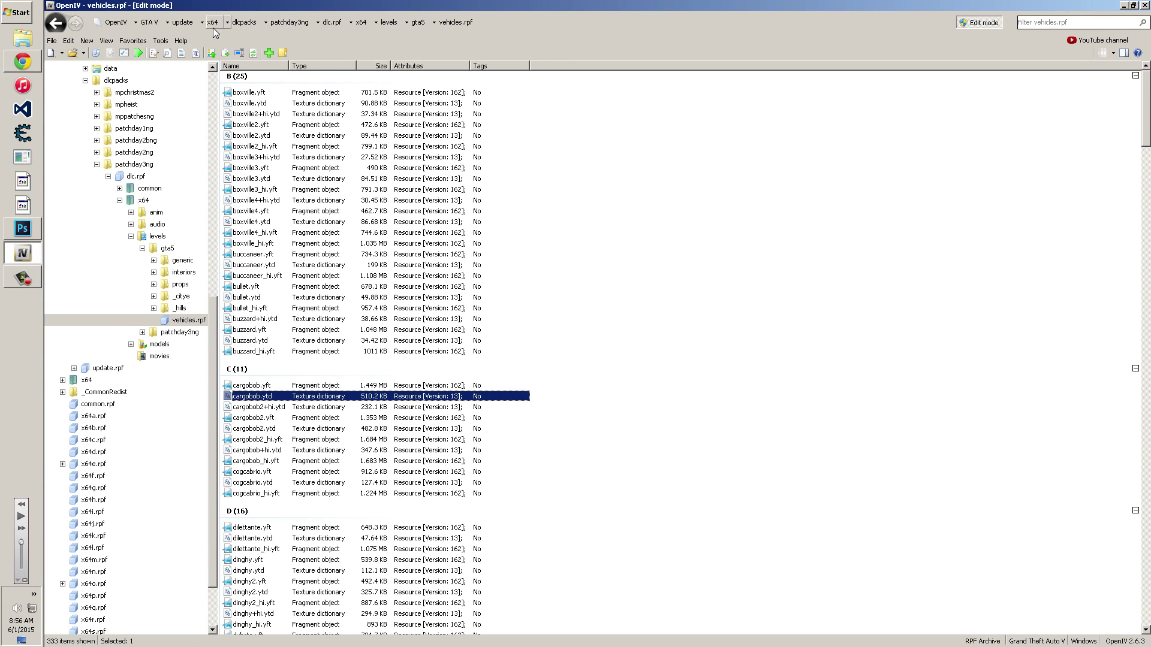
left_click(336, 429)
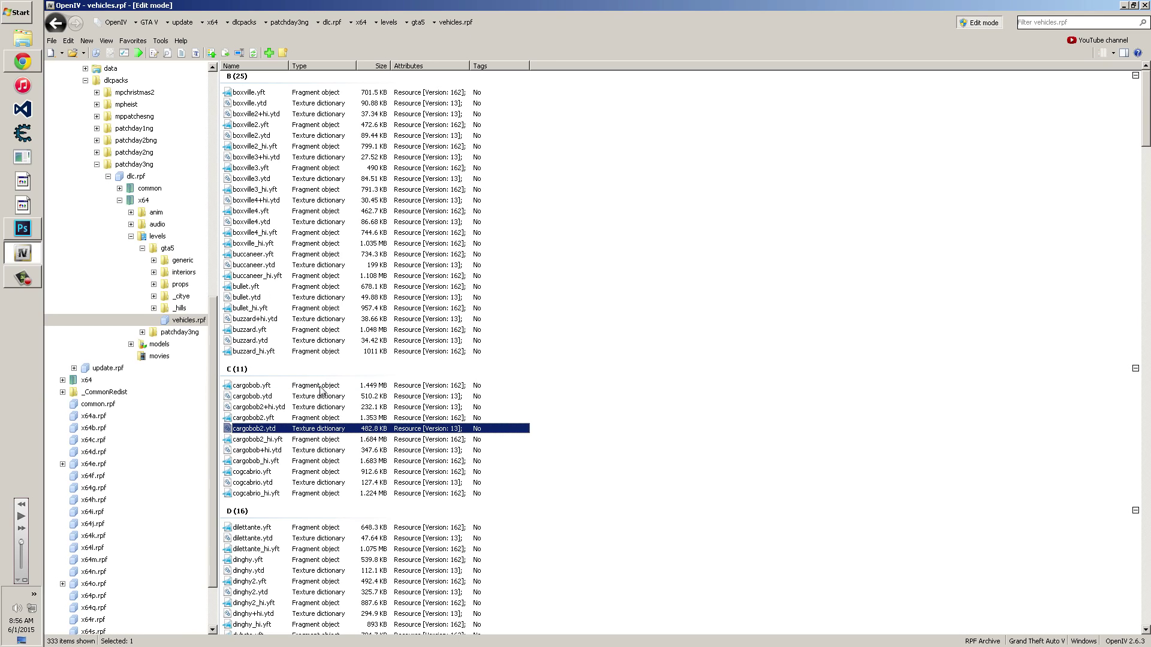
scroll(210, 388, "down", 2)
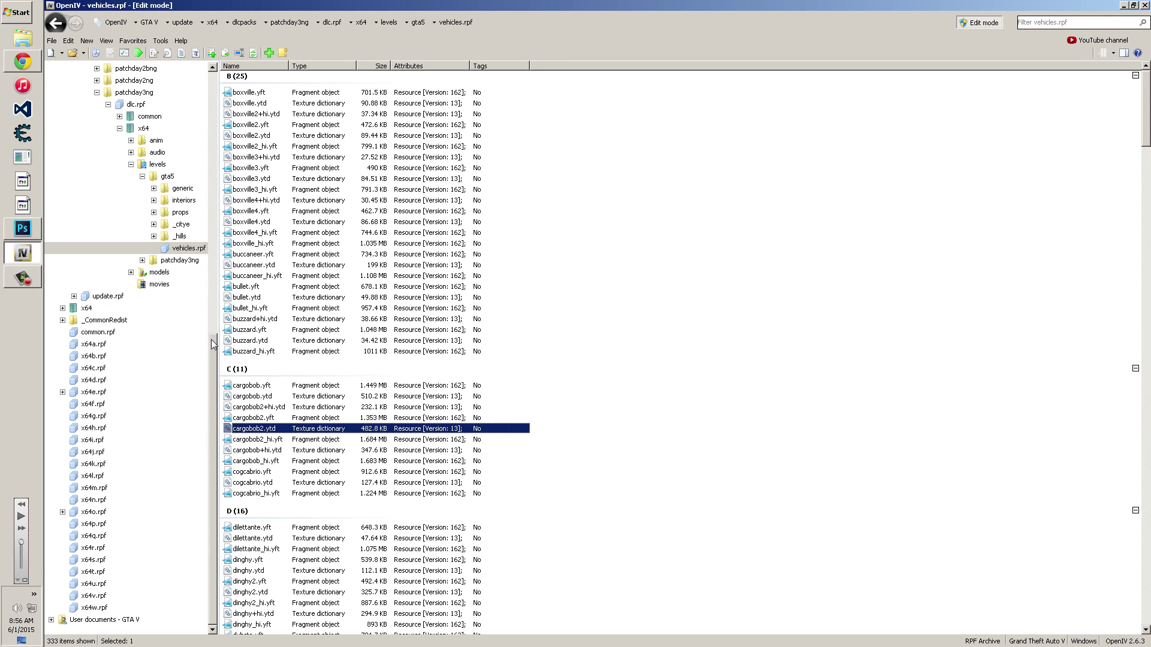
scroll(214, 326, "up", 1)
scroll(217, 318, "up", 8)
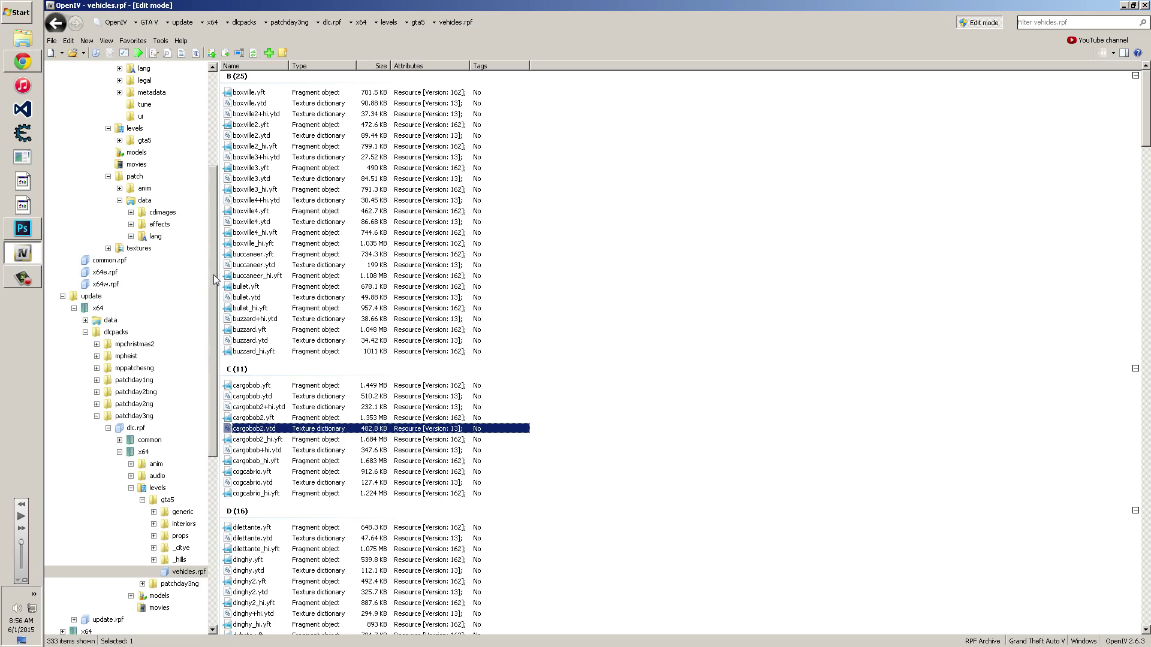
- Open the dlc.rpf archive of the spupgrade pack in the dlcpacks folder of x64w.rpf
scroll(216, 279, "down", 9)
left_click(88, 608)
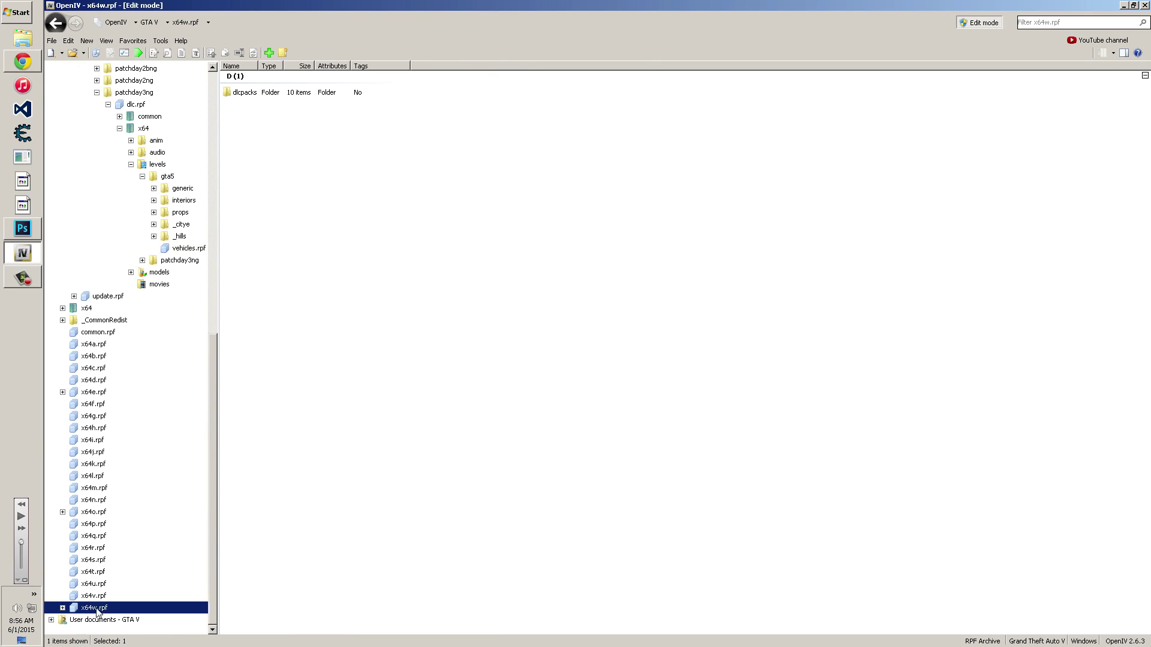
left_click(245, 92)
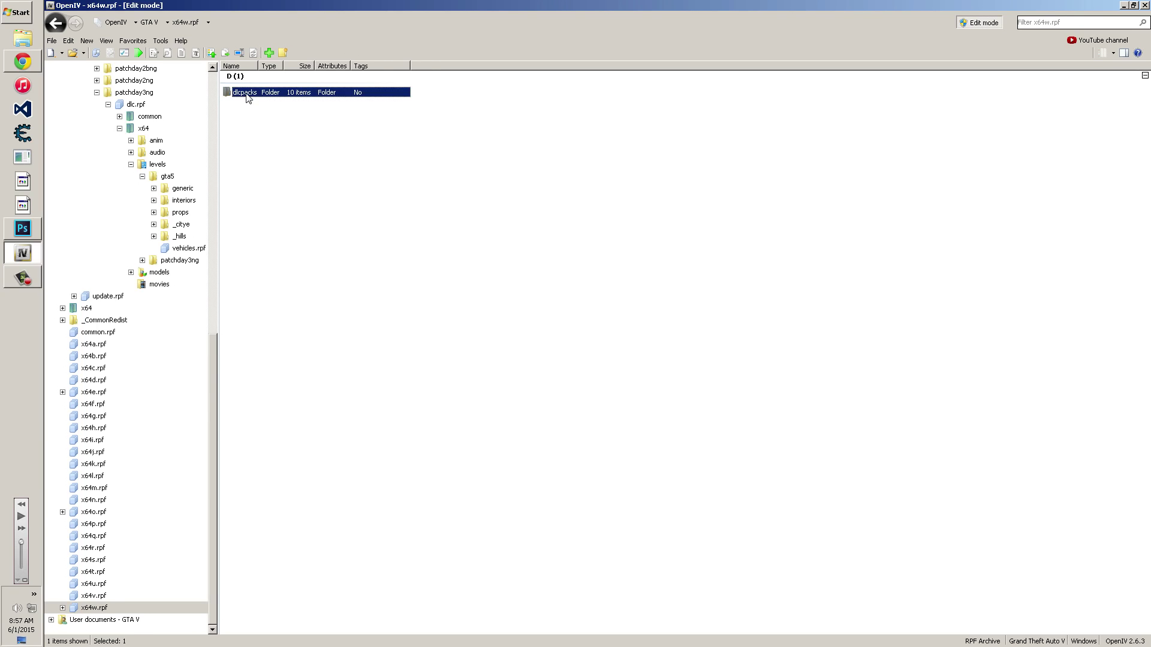
double_click(246, 93)
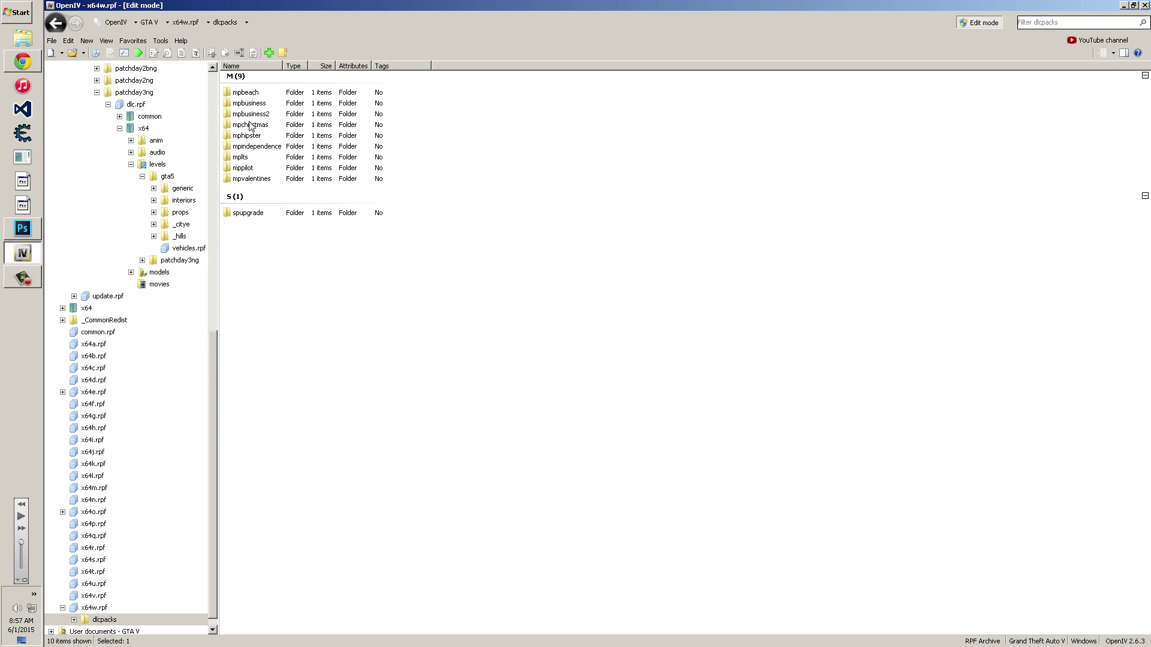
double_click(248, 213)
double_click(241, 93)
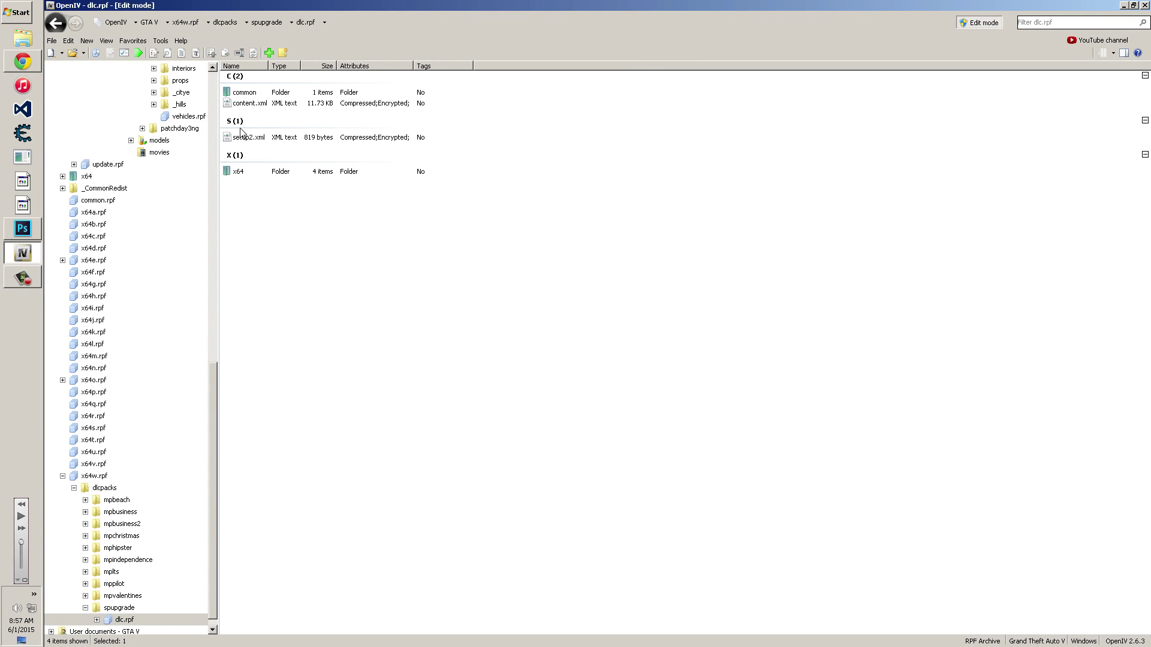
- Open upgradevehicles.rpf in the archive's x64/levels/gta5/vehicles folder and look over its vehicle files
left_click(238, 159)
left_click(237, 158)
double_click(239, 172)
double_click(241, 162)
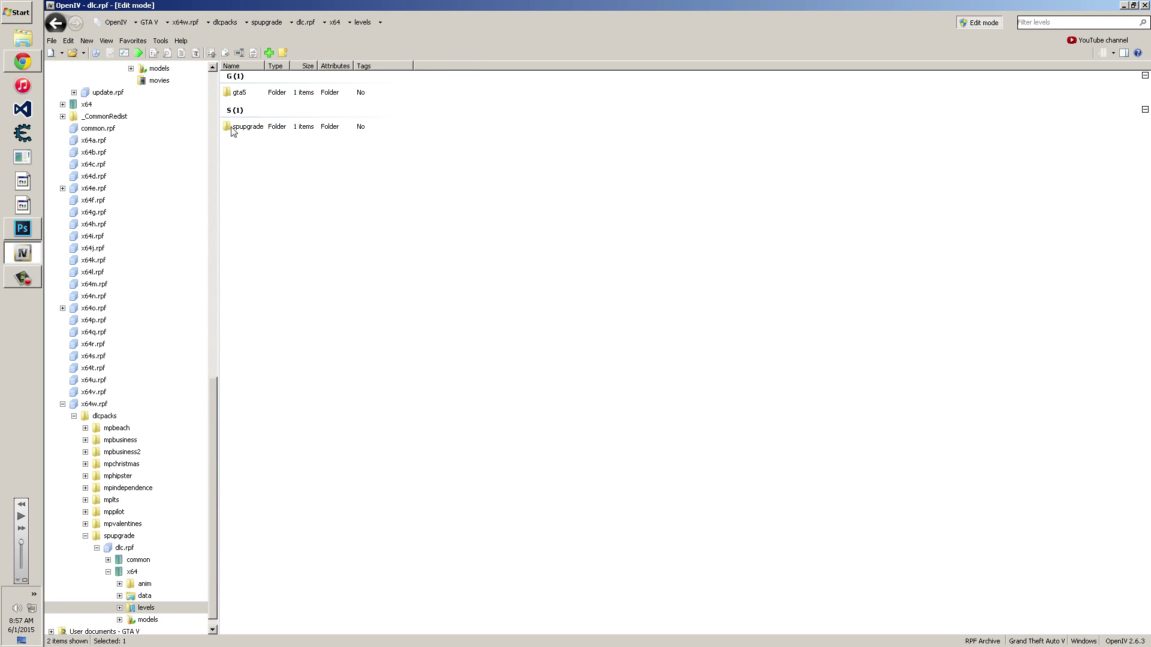
double_click(241, 93)
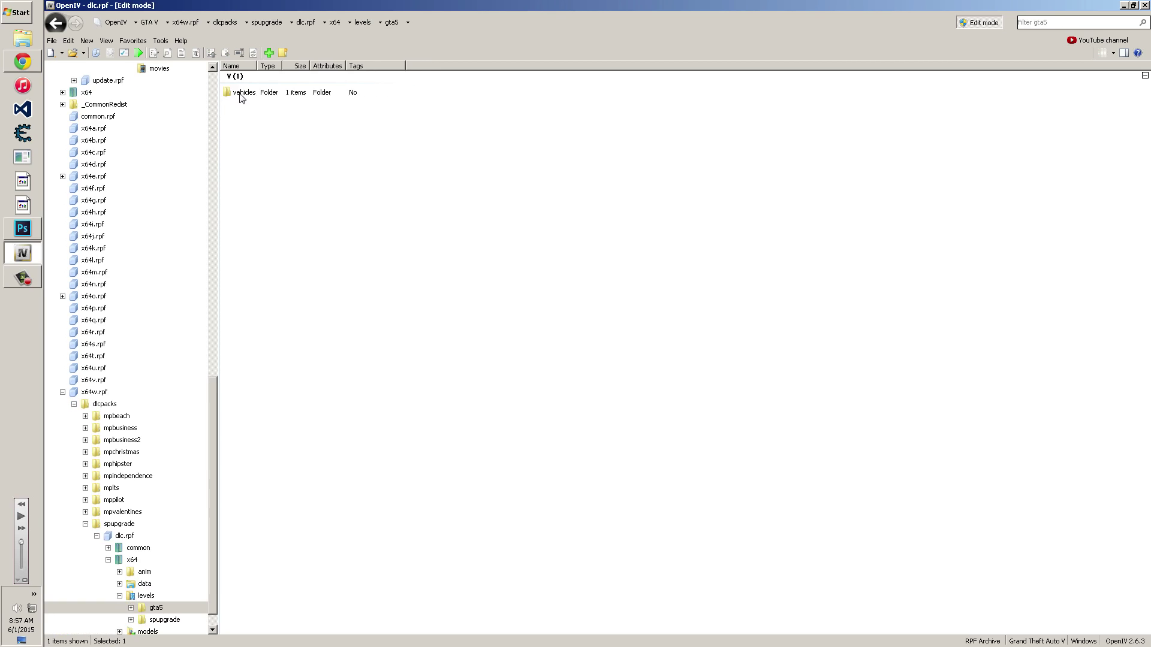
double_click(241, 94)
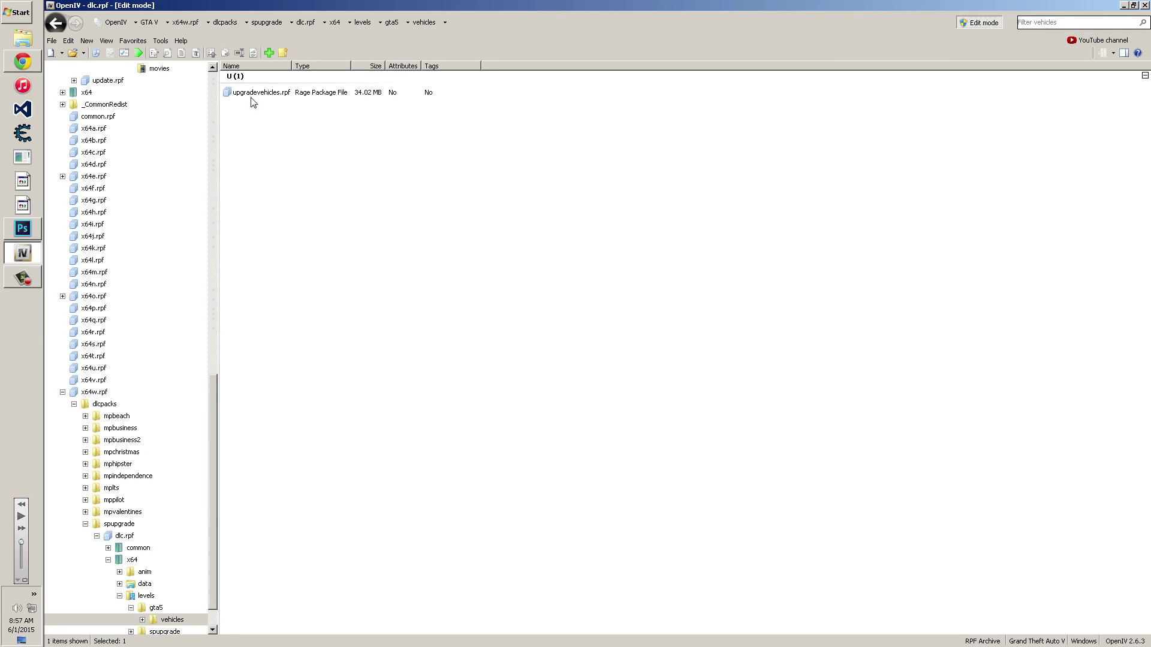
double_click(258, 92)
scroll(307, 381, "down", 5)
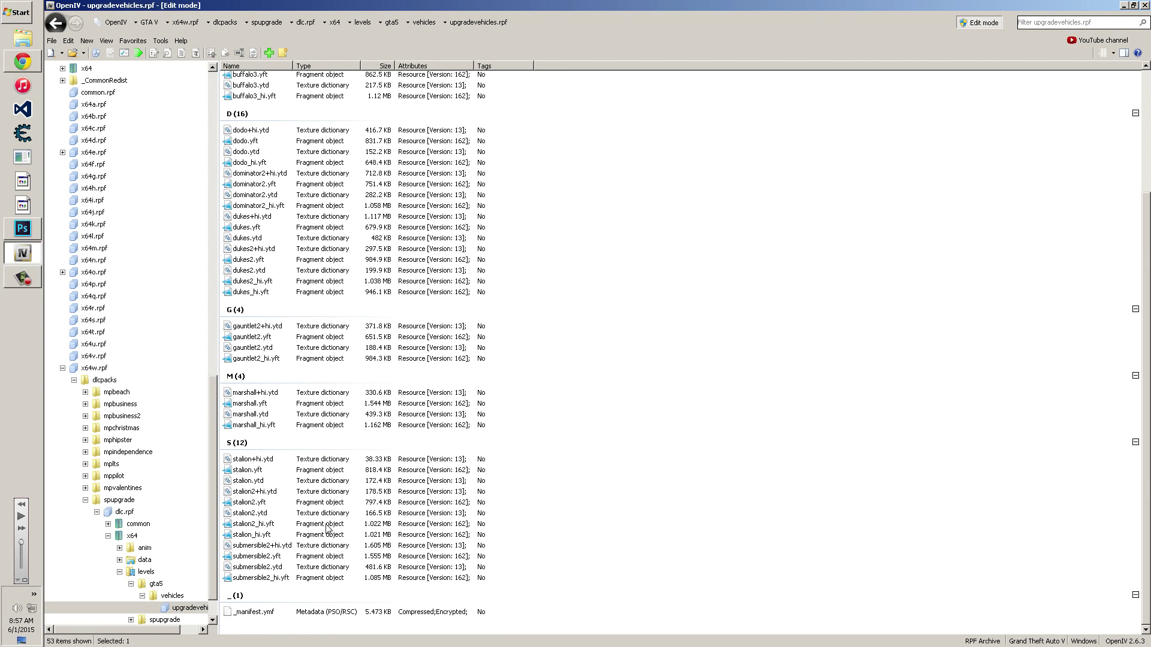
- Collapse x64w.rpf and open the vehicles.rpf archive in the levels/gta5 folder of x64e.rpf
left_click(96, 513)
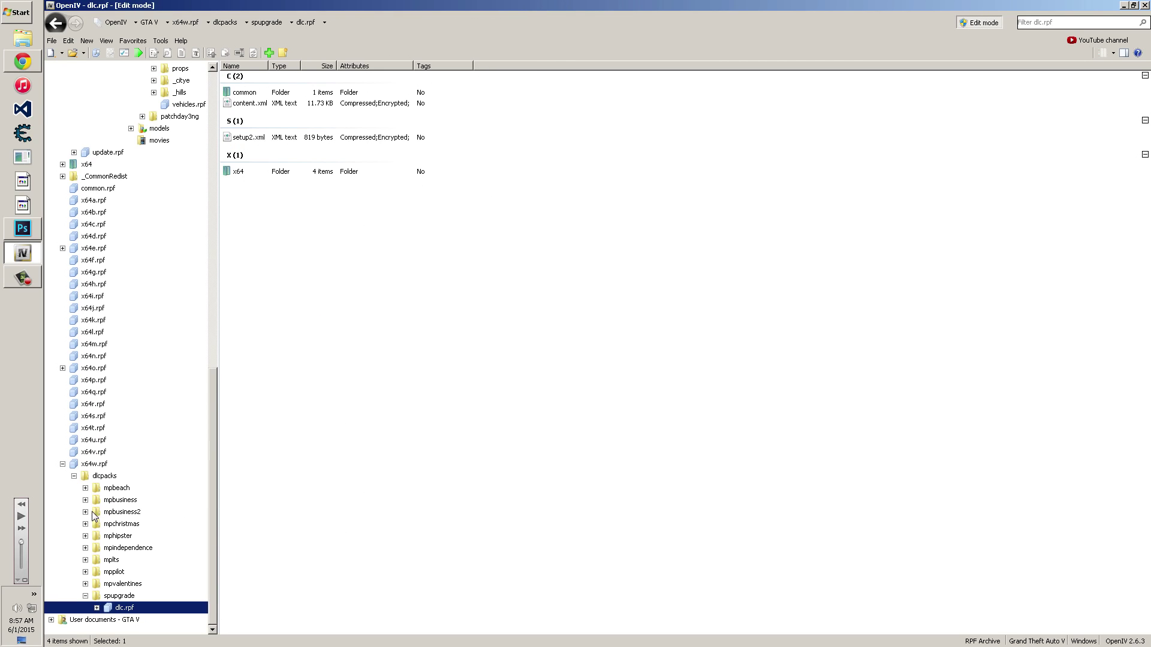
left_click(62, 464)
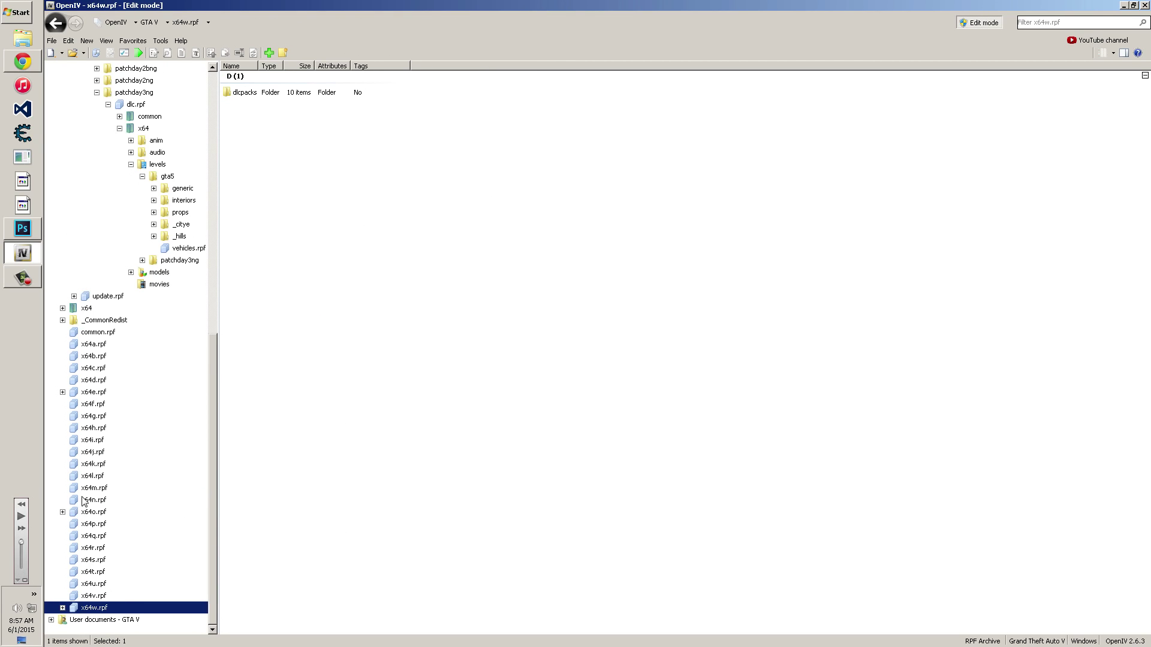
left_click(90, 393)
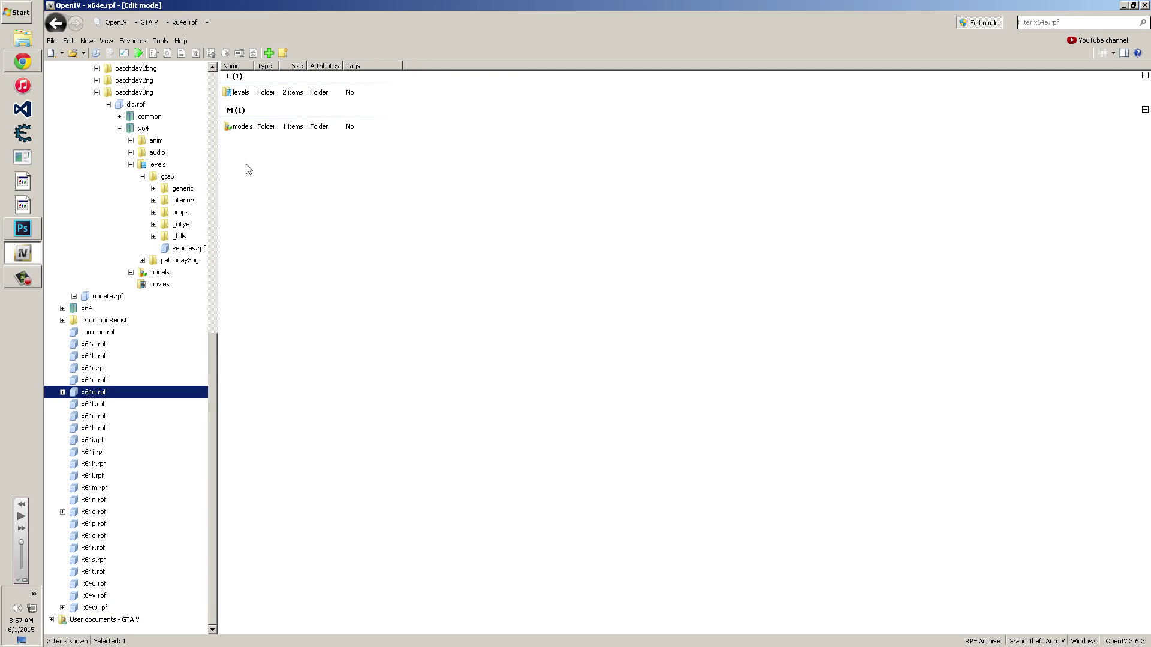
left_click(239, 95)
double_click(240, 94)
double_click(241, 103)
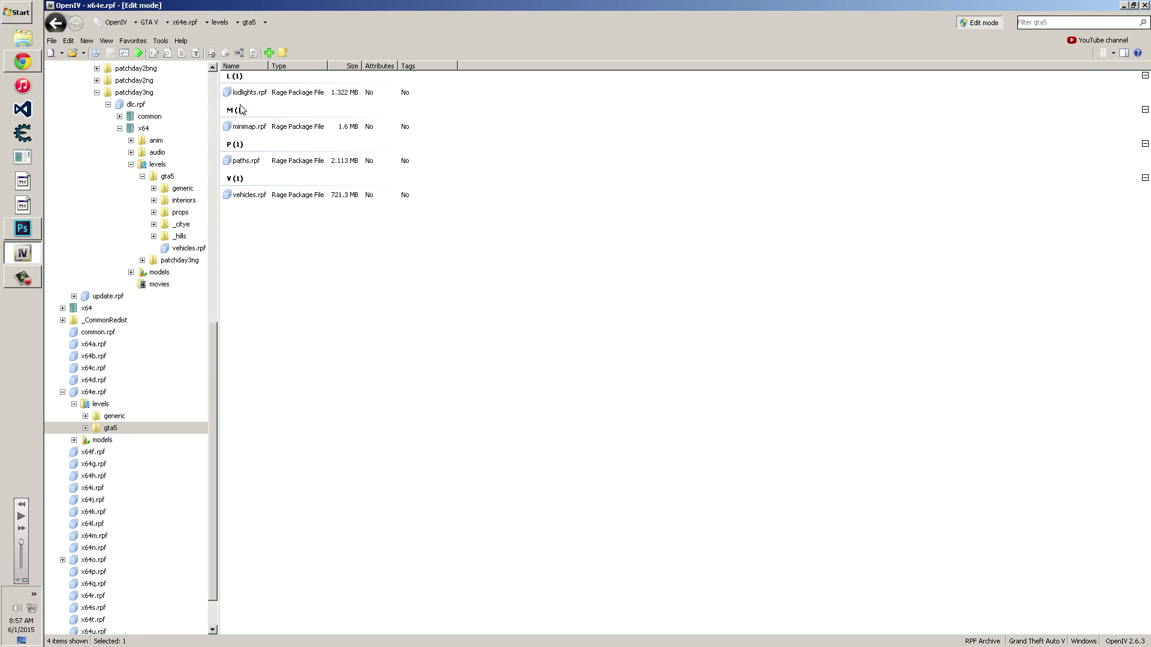
double_click(246, 196)
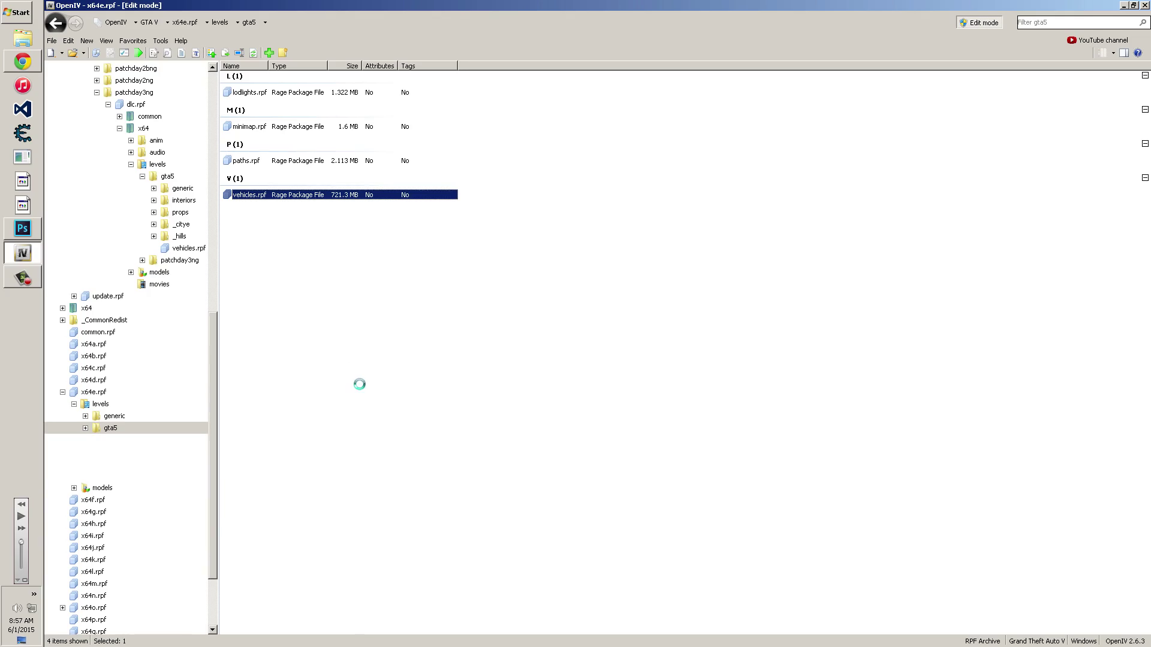
- Find the vehshare.ytd texture dictionary in vehicles.rpf and open it in the texture editor
scroll(385, 390, "down", 20)
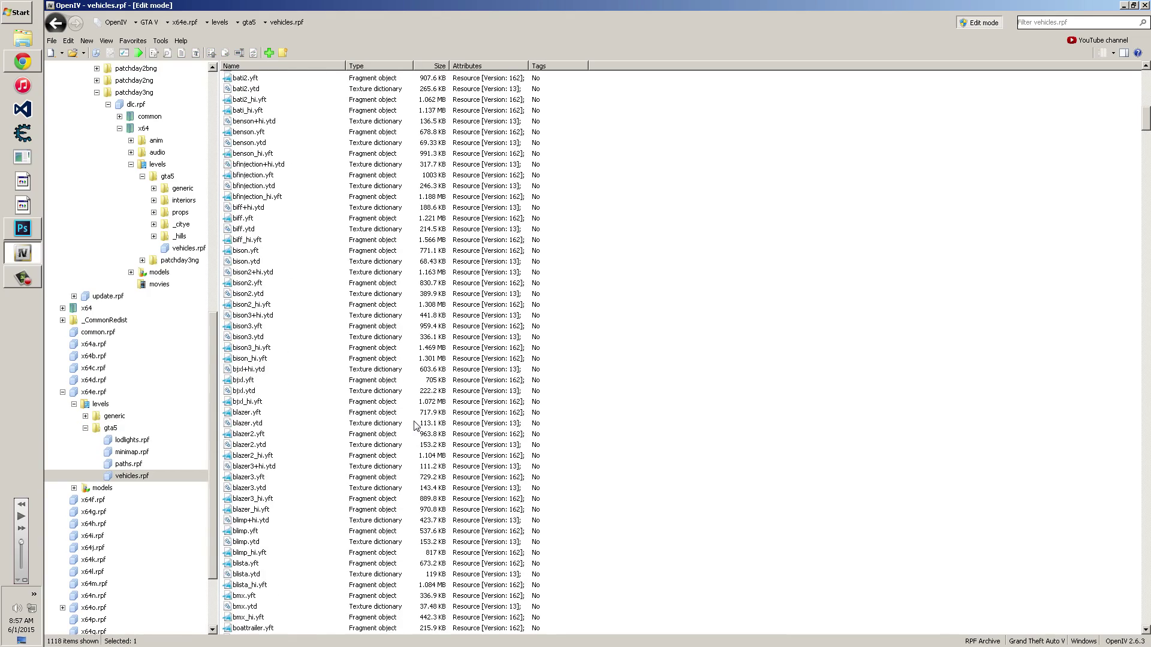
left_click_drag(1145, 123, 1124, 546)
scroll(857, 477, "down", 20)
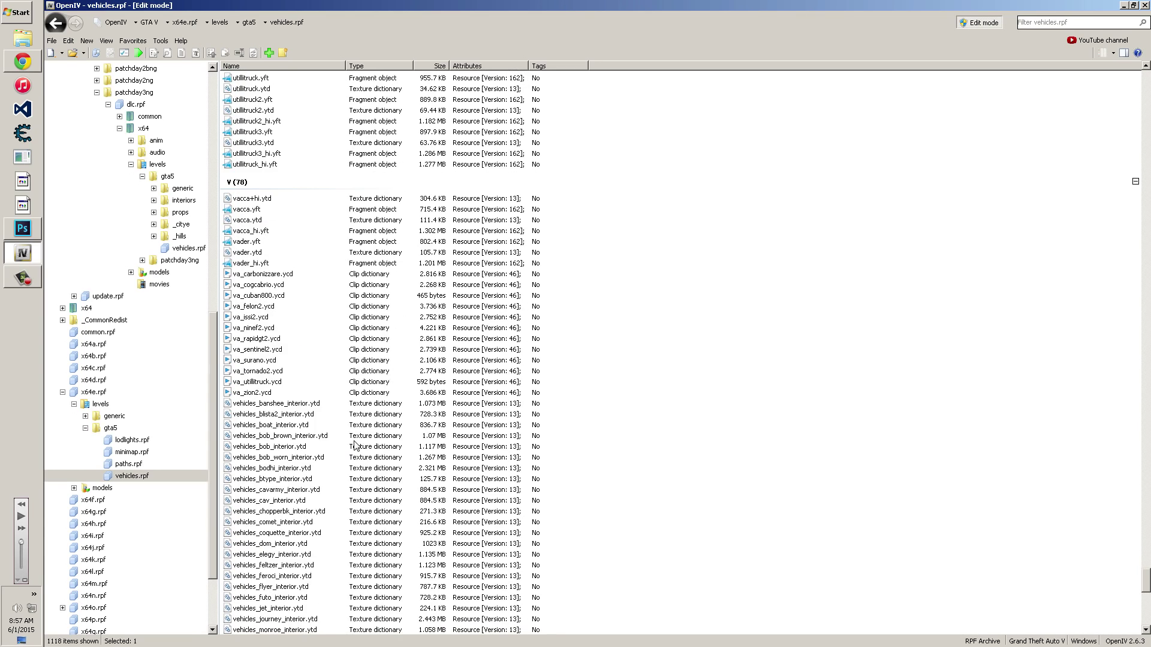
scroll(245, 397, "down", 7)
left_click(265, 510)
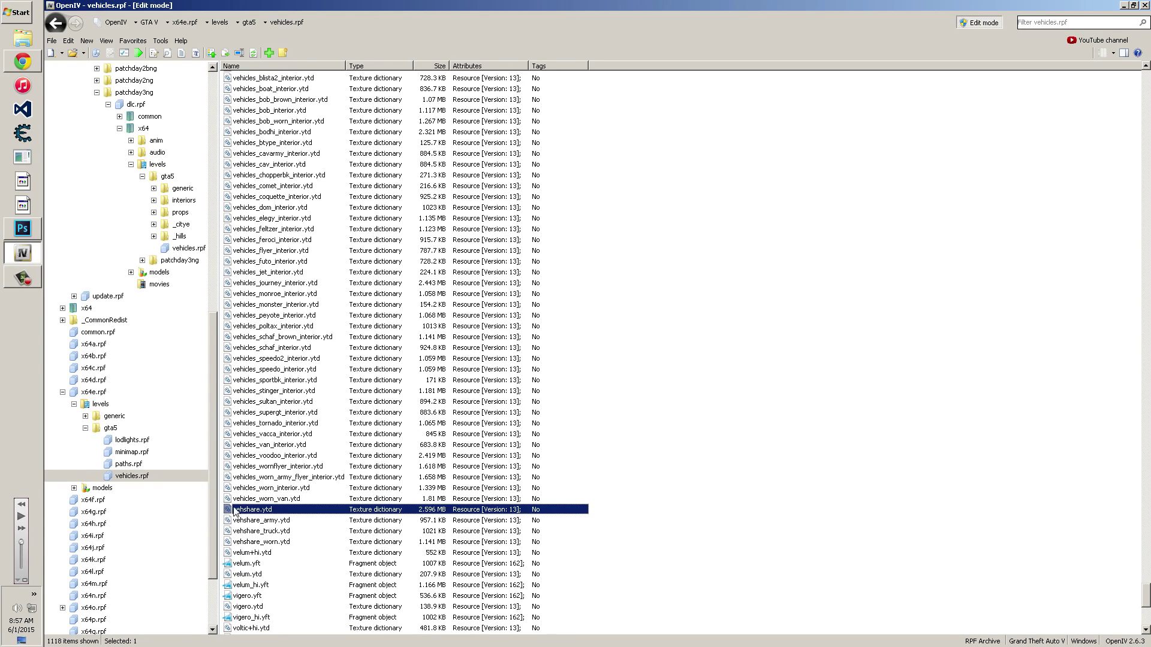
double_click(276, 510)
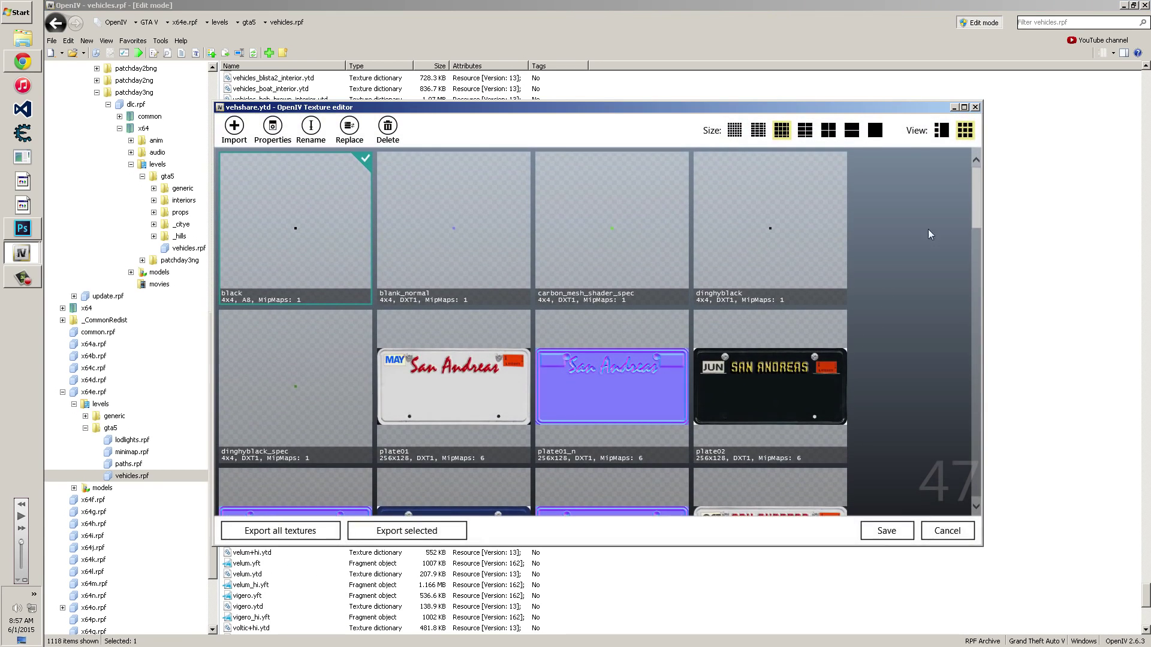
- Look through all the textures in vehshare.ytd and close the texture editor without saving
scroll(981, 261, "down", 1)
scroll(981, 261, "down", 10)
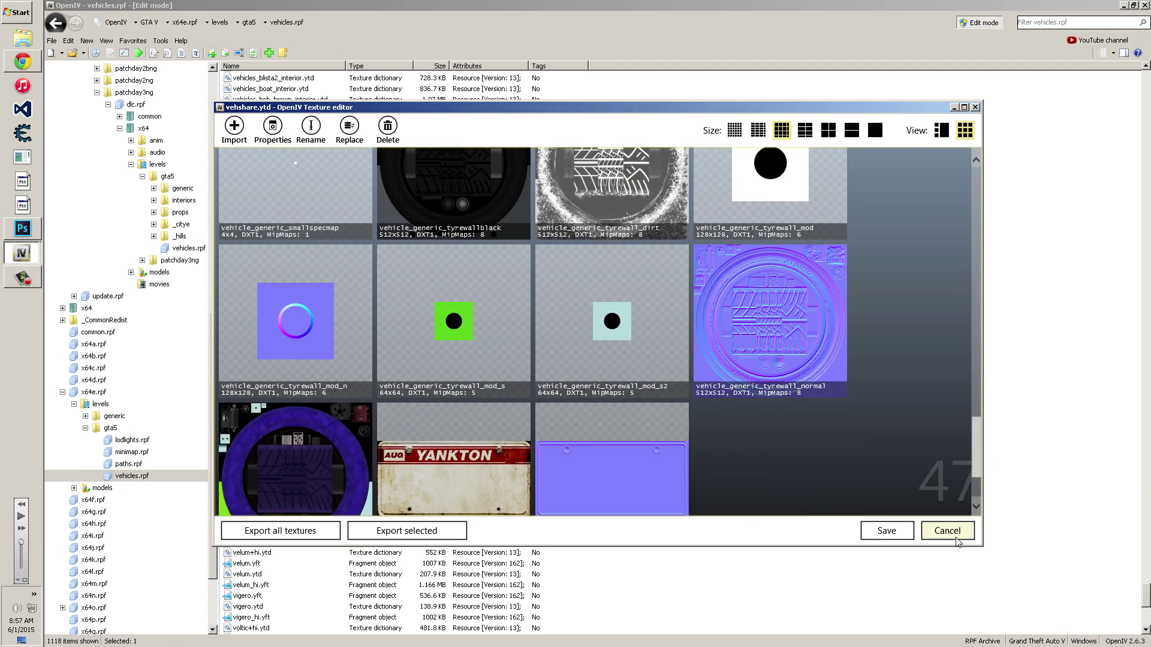
left_click(947, 531)
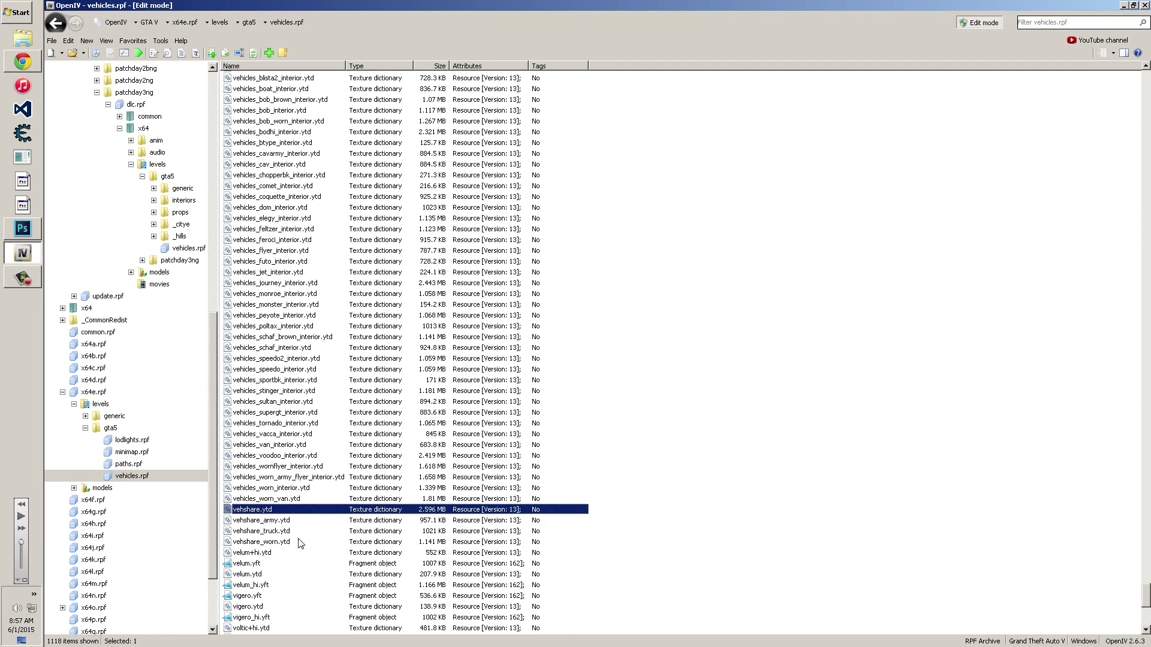
- Look over the army, truck and worn vehshare dictionaries and the nearby worn interior texture dictionaries
left_click(262, 521)
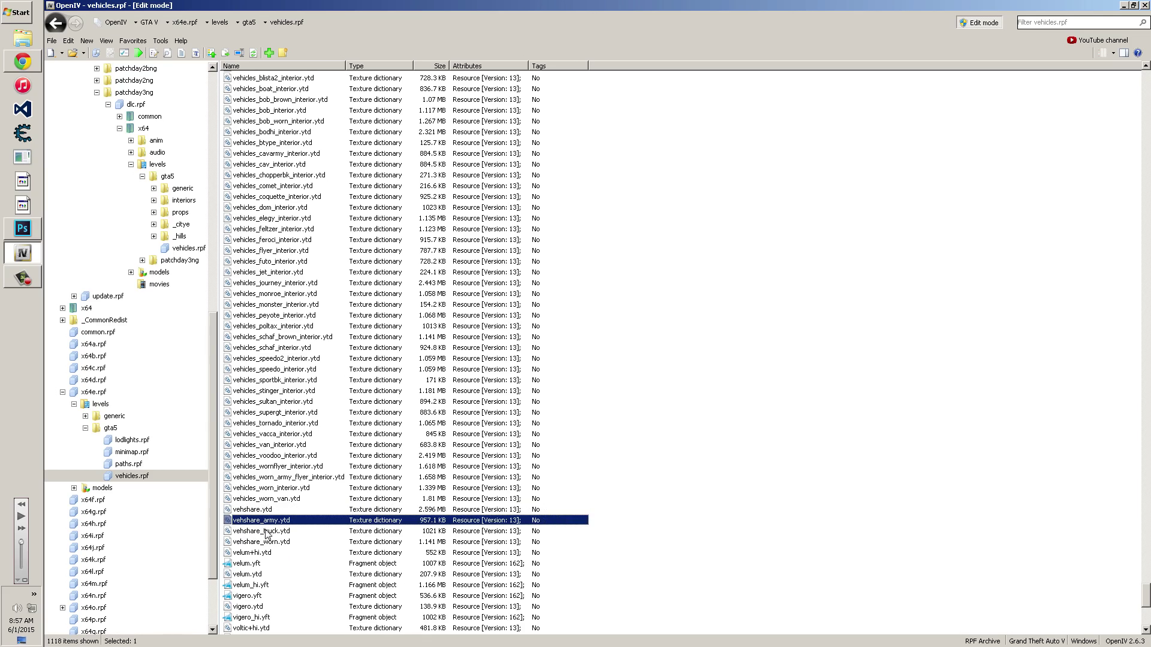
left_click(270, 534)
left_click(274, 543)
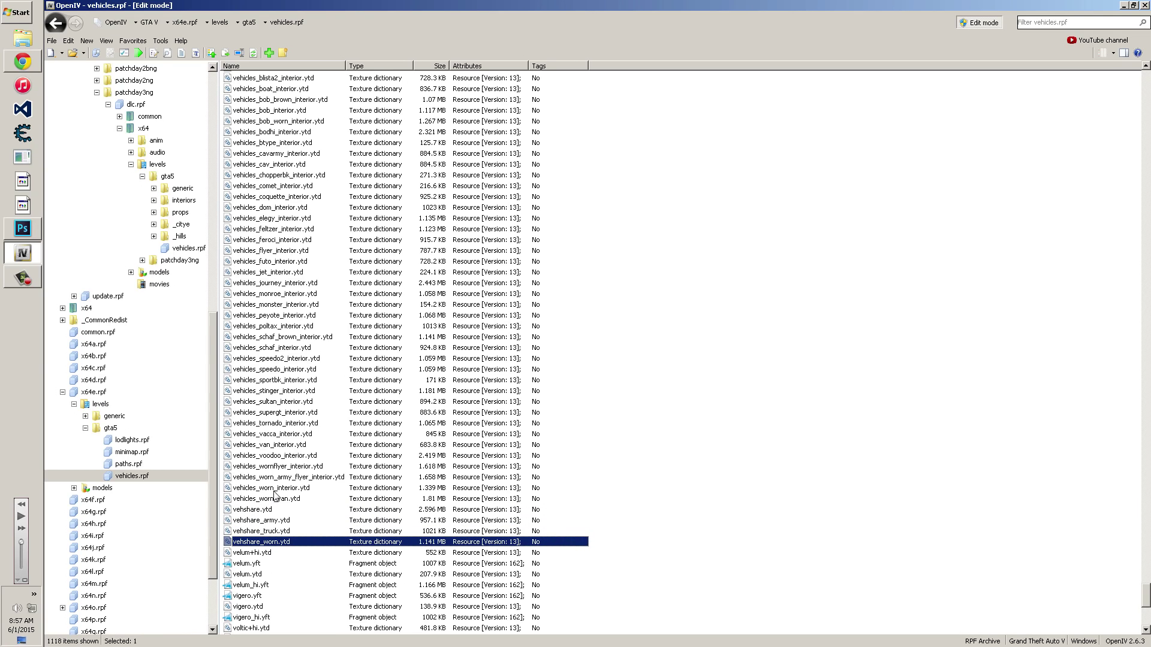
left_click(268, 467)
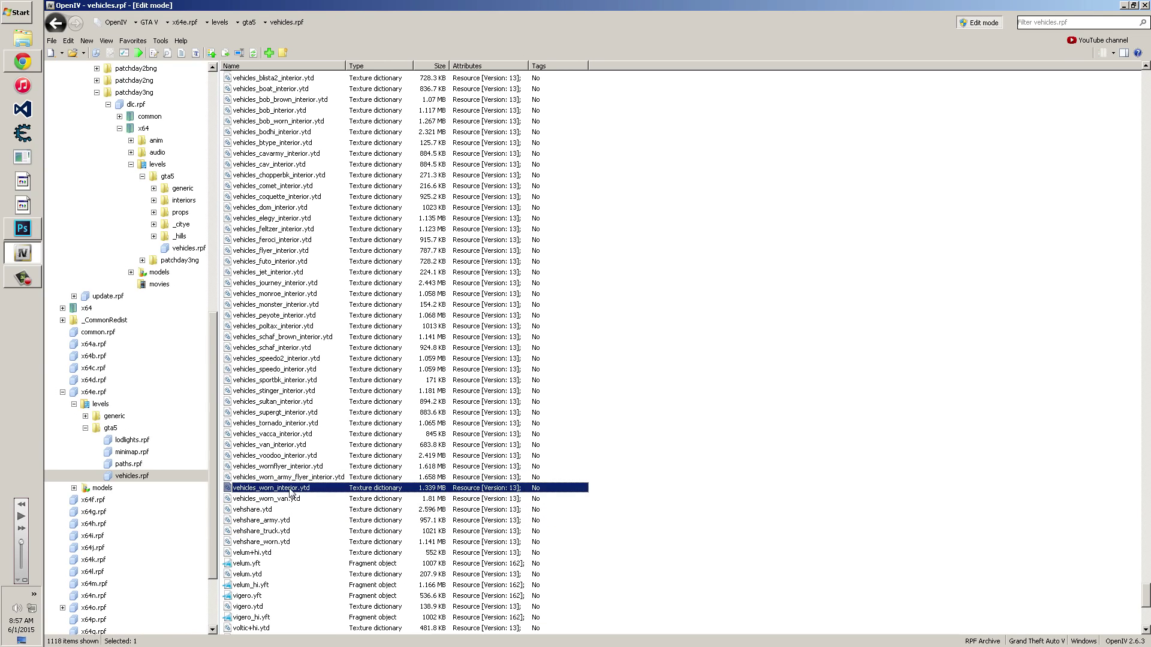
scroll(306, 491, "down", 5)
scroll(351, 539, "up", 5)
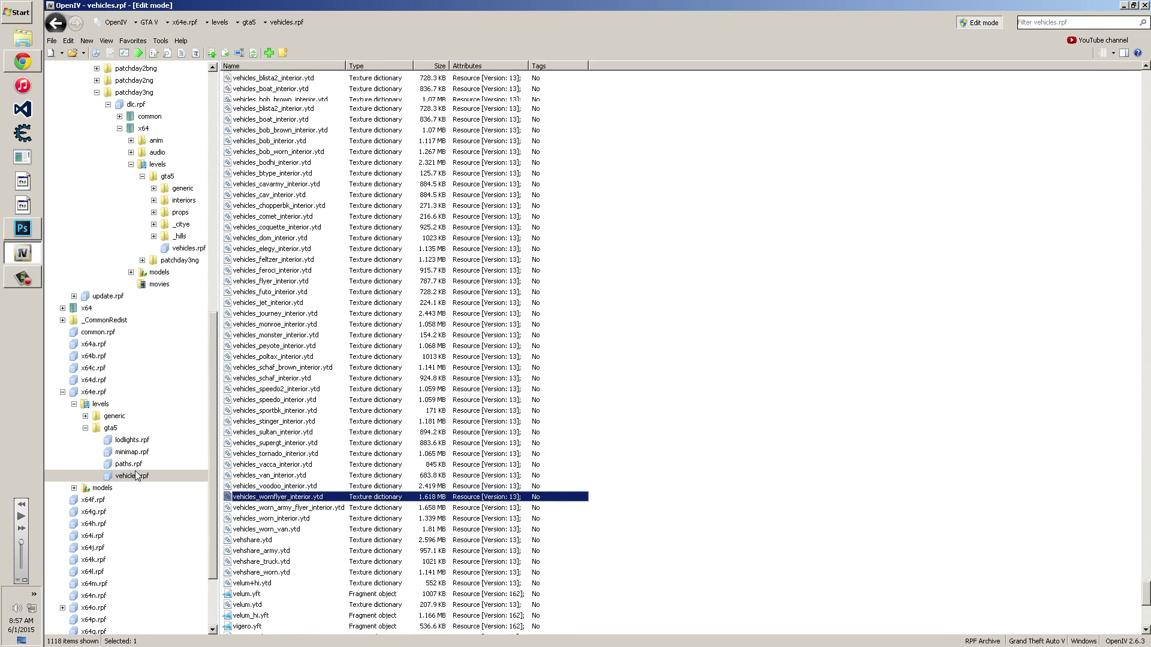
- Collapse x64e.rpf, open the data folder of common.rpf and examine the files it contains
left_click(63, 392)
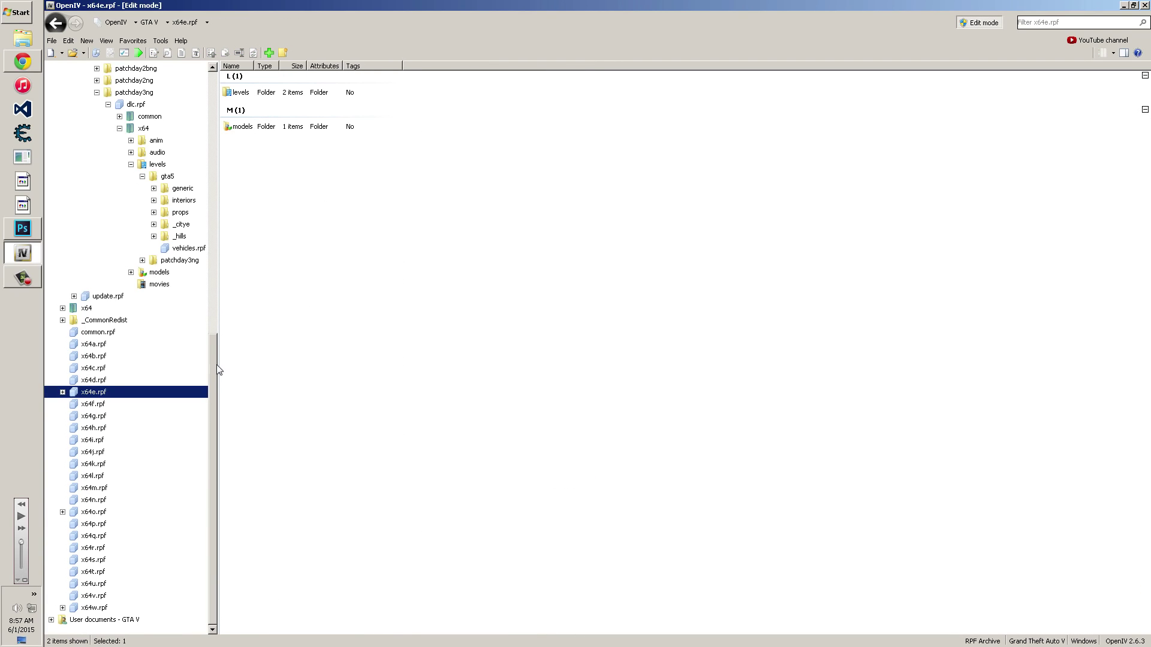
scroll(214, 364, "up", 1)
left_click(108, 358)
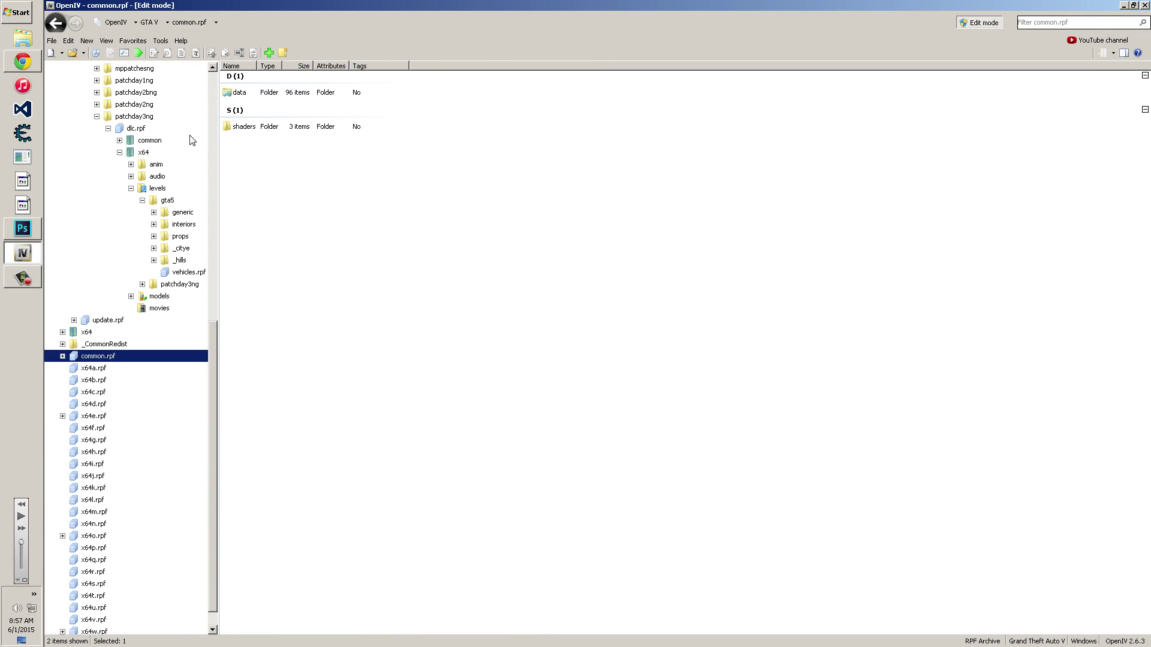
double_click(239, 93)
scroll(312, 389, "down", 10)
scroll(340, 425, "down", 15)
scroll(343, 429, "up", 10)
scroll(342, 428, "up", 15)
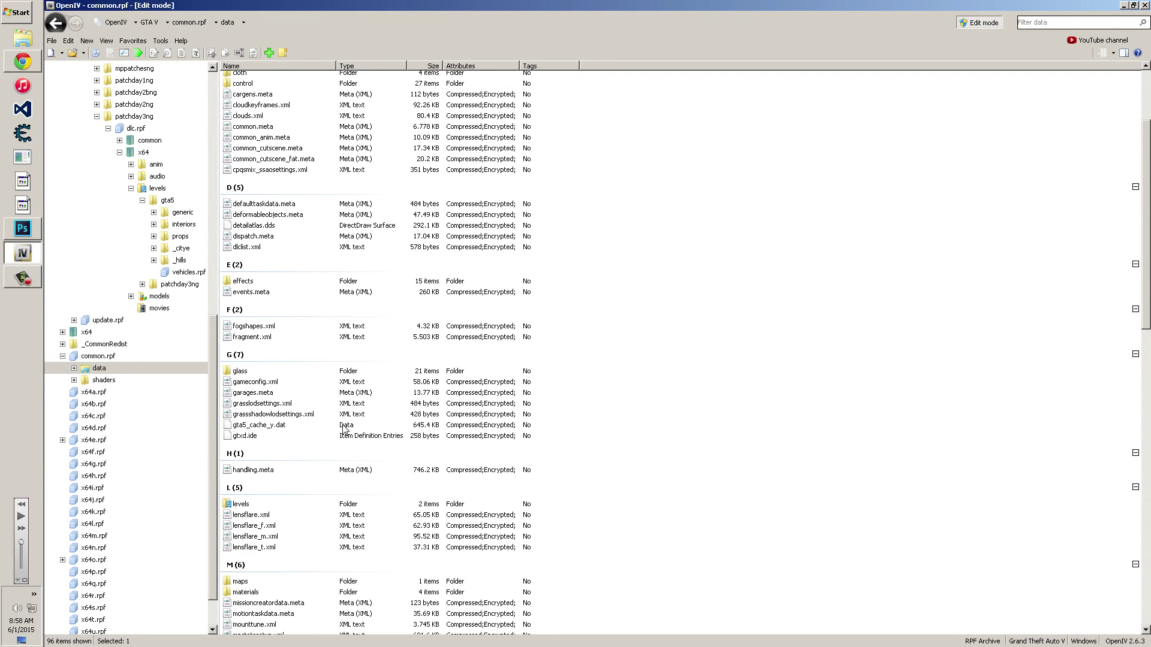
scroll(344, 429, "up", 4)
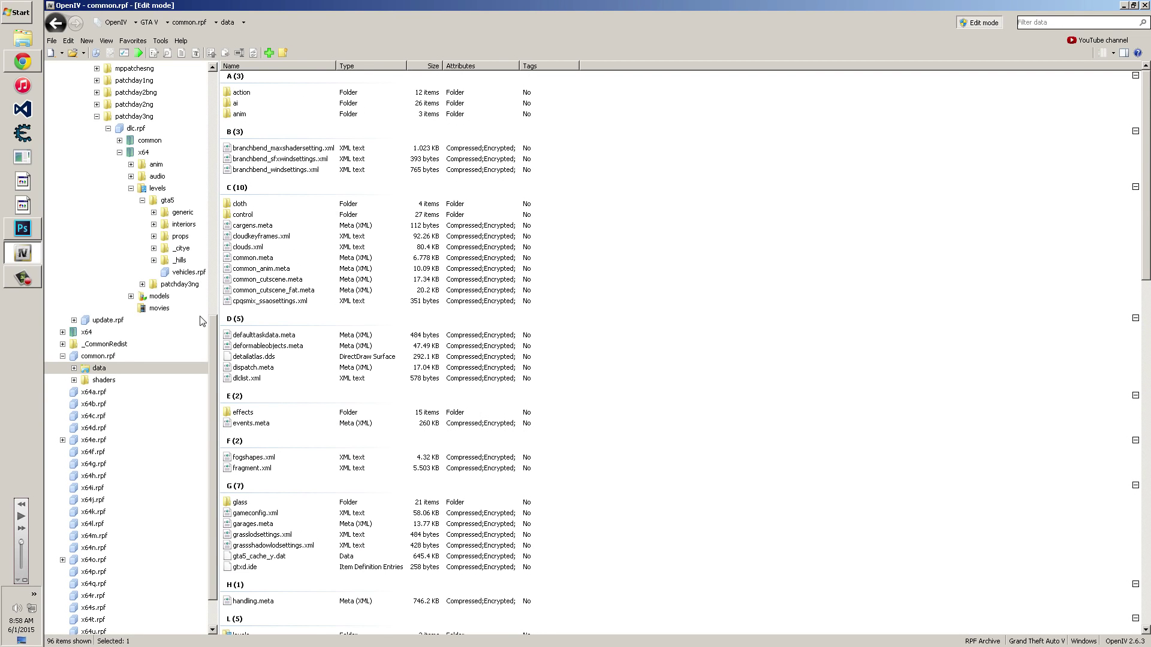
- Return to the vehicles.rpf archive in the x64/levels/gta5 folder of patchday3ng's dlc.rpf
left_click(189, 274)
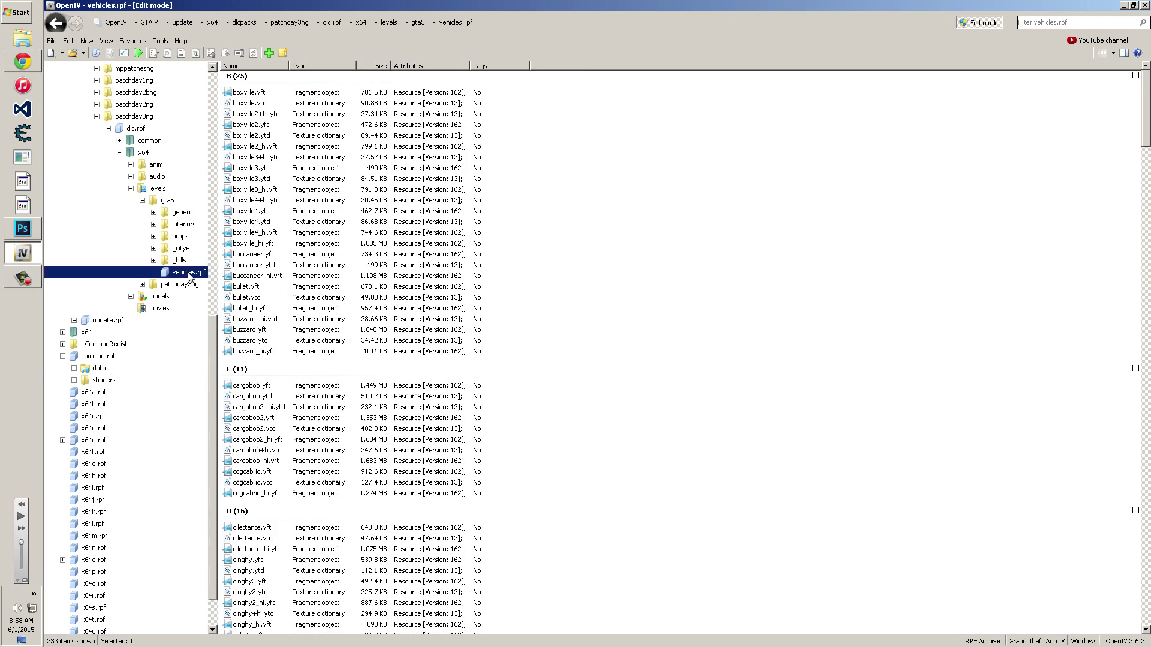
- Open the cargobob.yft model in the model viewer and examine the helicopter from several angles
left_click(276, 397)
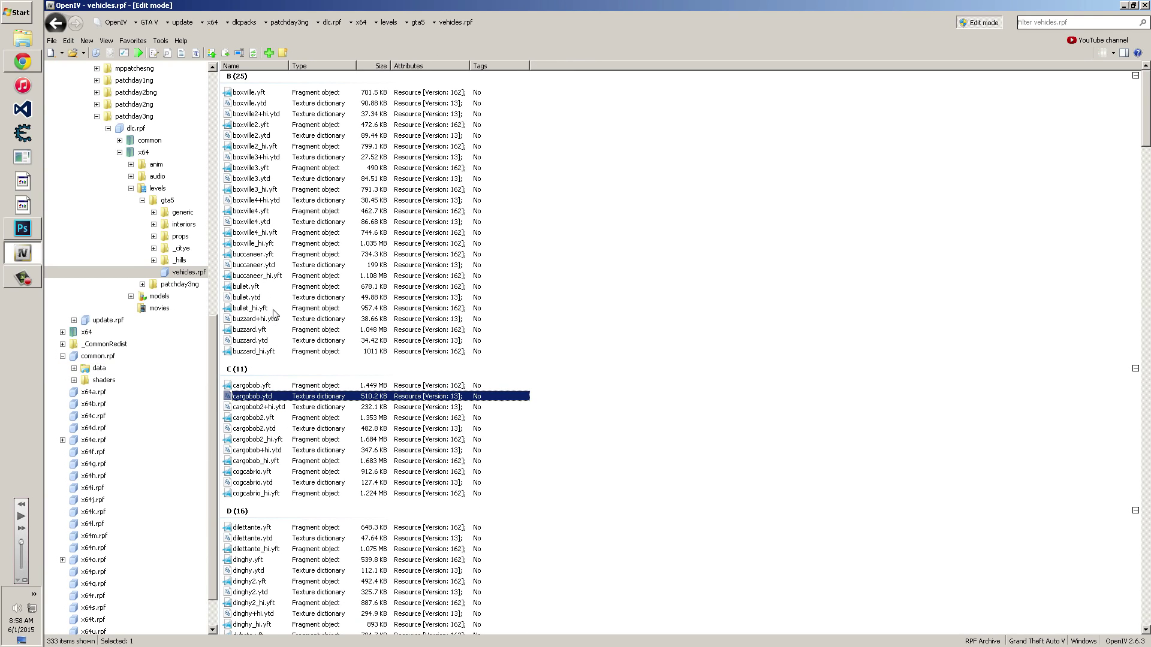
left_click(285, 390)
double_click(285, 390)
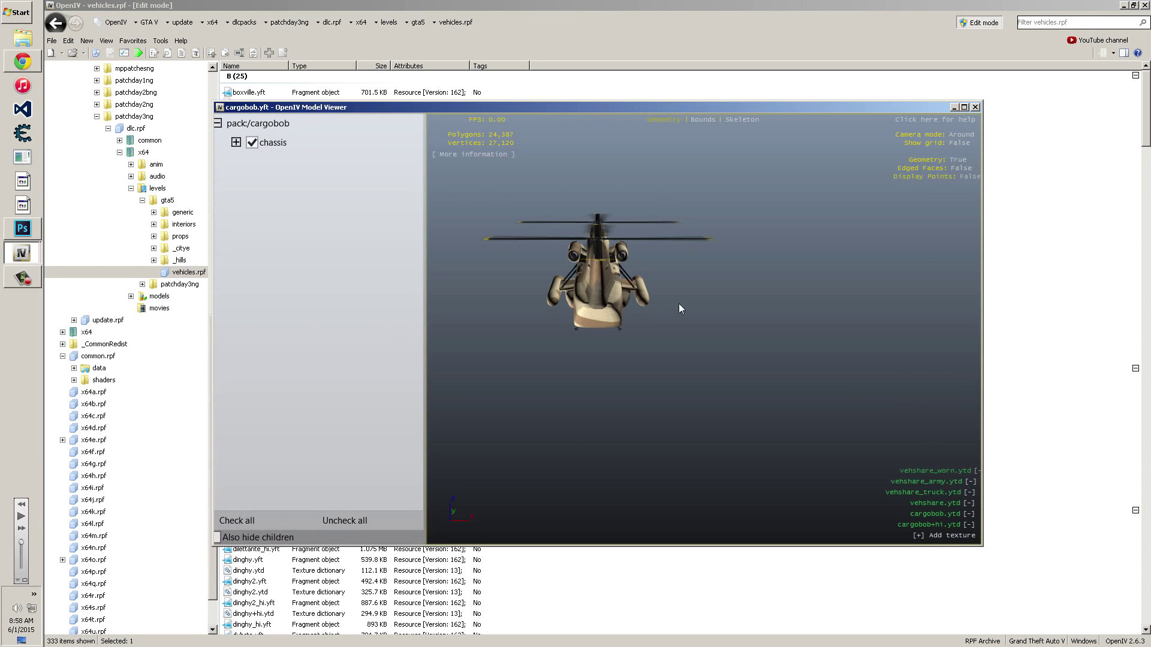
left_click_drag(681, 303, 588, 339)
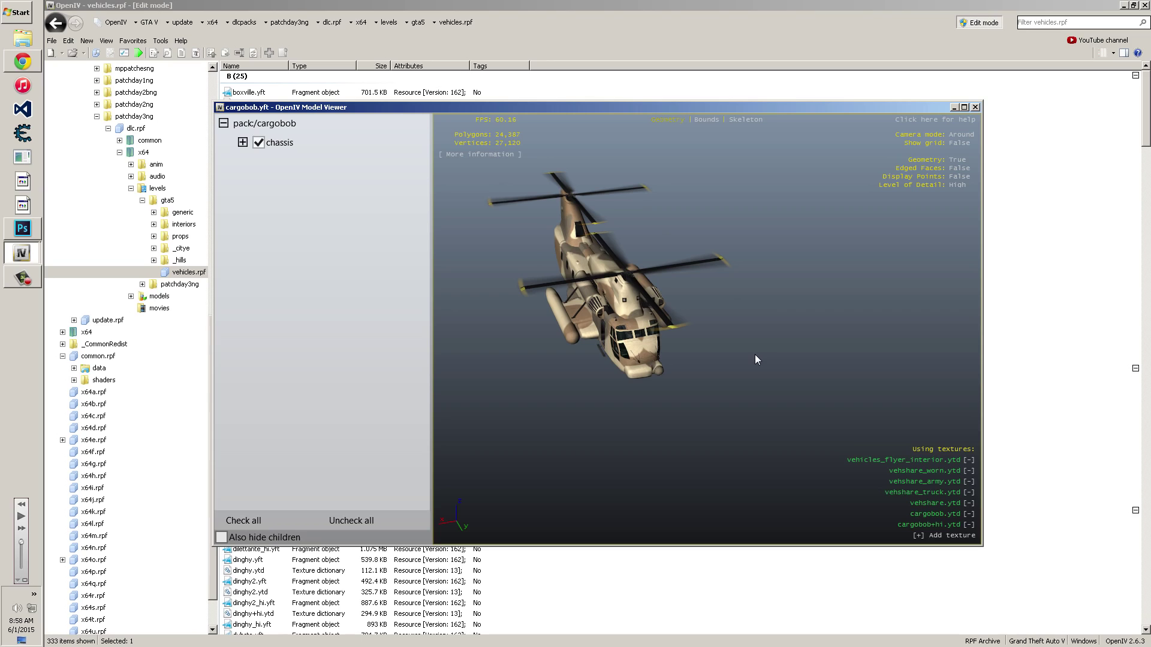
left_click_drag(755, 356, 574, 338)
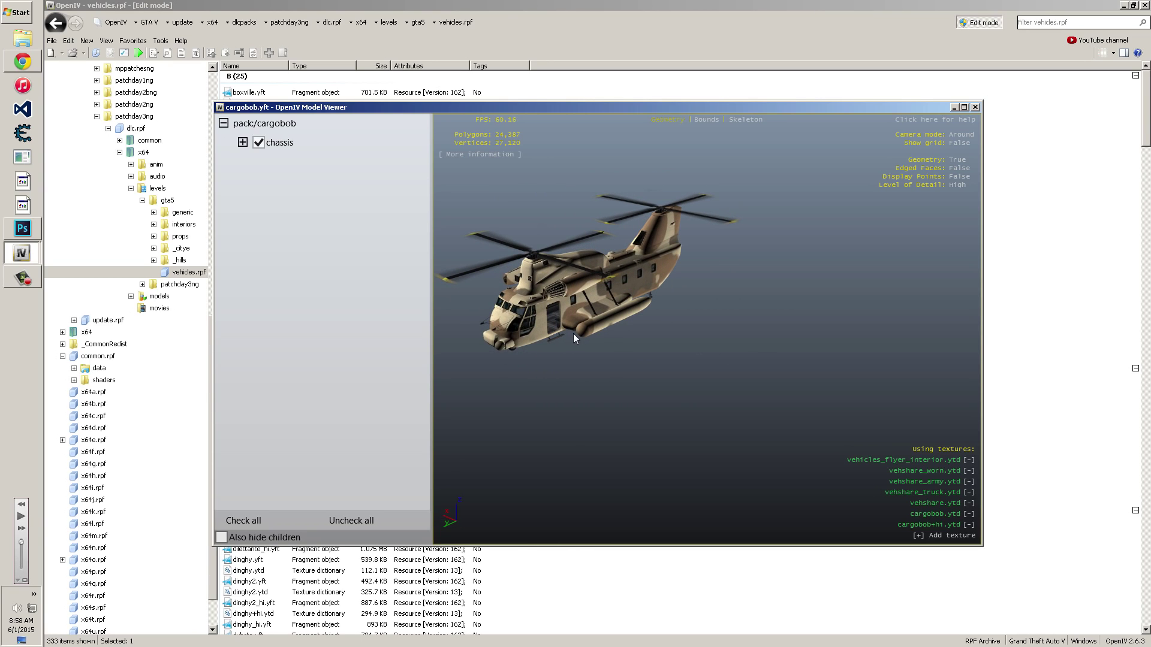
left_click_drag(587, 312, 605, 336)
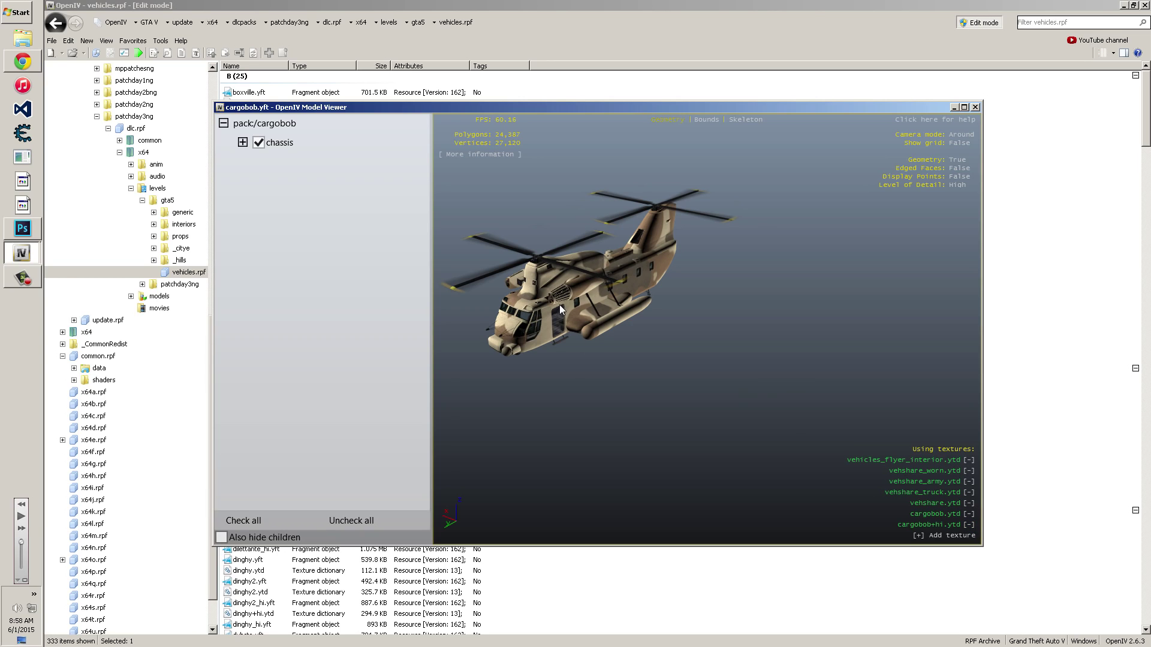
- Remove vehshare_truck.ytd, vehshare.ytd, cargobob.ytd and cargobob+hi.ytd from the previewed model to see their effect, and close the viewer
left_click(970, 493)
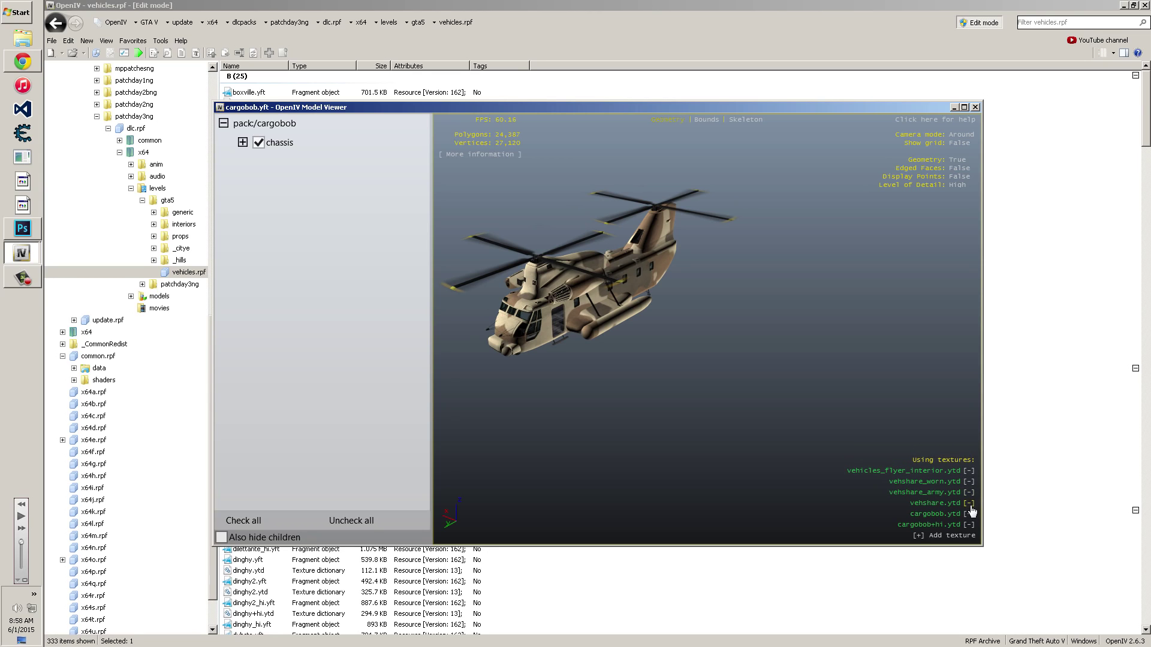
left_click(969, 503)
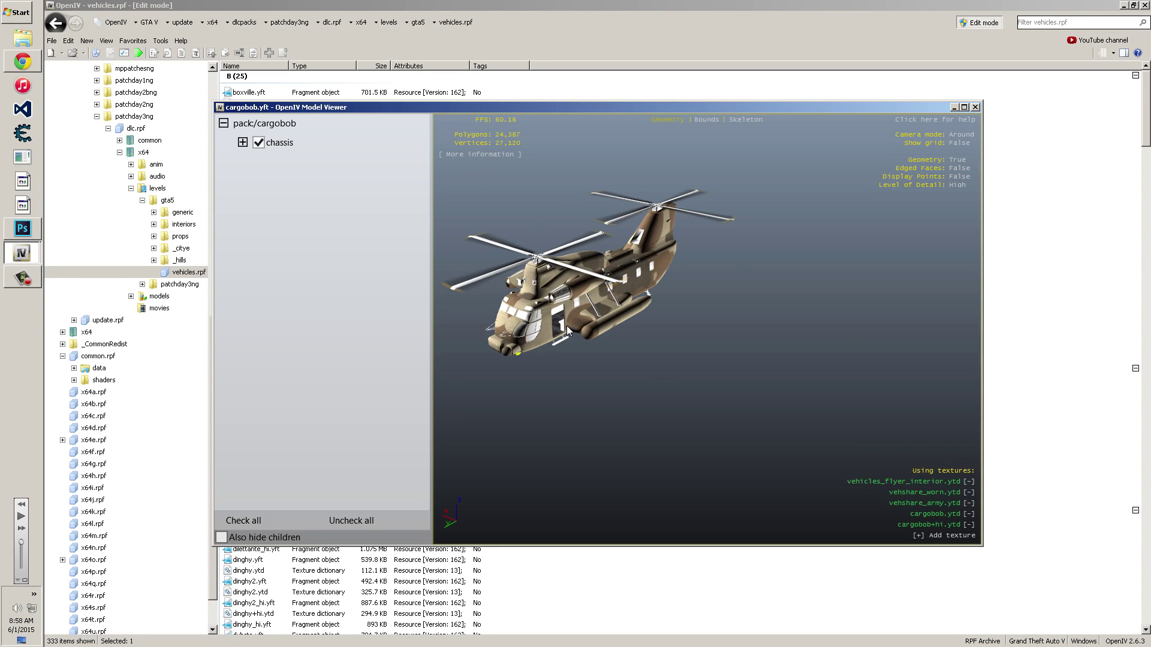
left_click(969, 513)
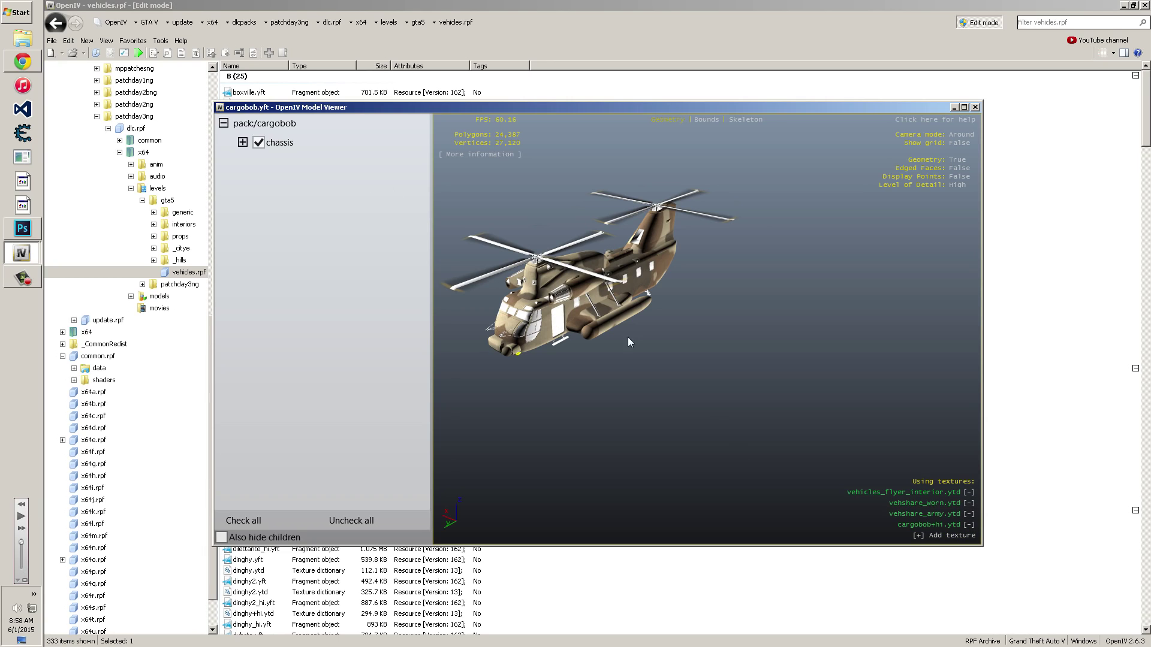
left_click(969, 524)
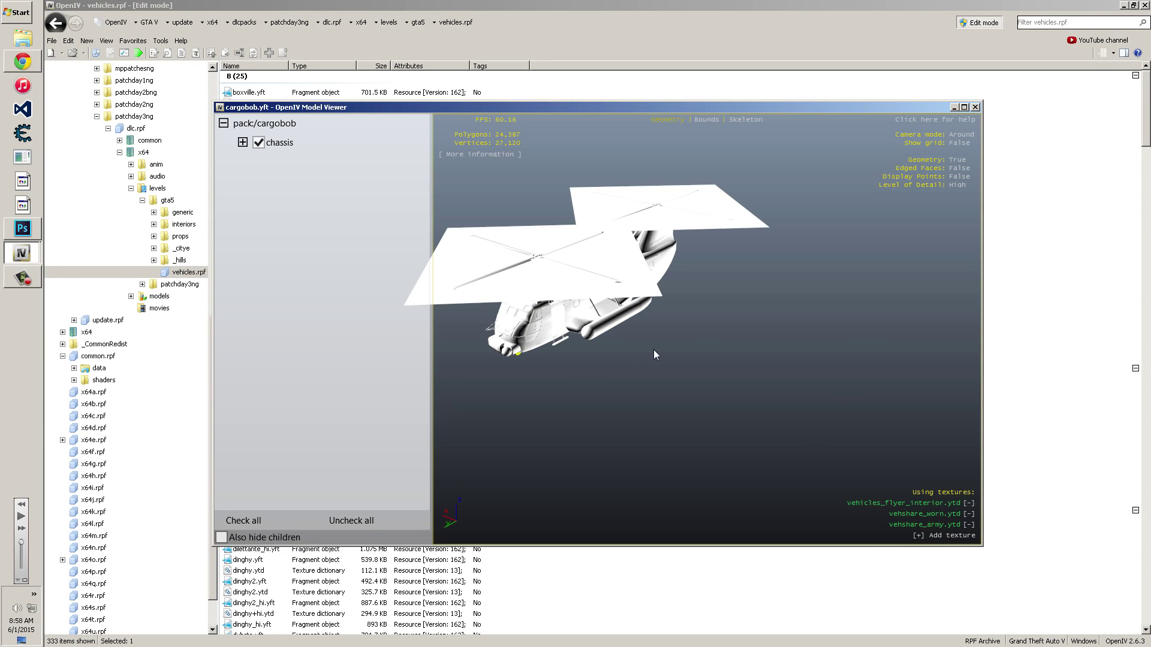
left_click(975, 107)
- Look over the textures in cargobob2+hi.ytd and close the texture editor without saving
left_click(286, 408)
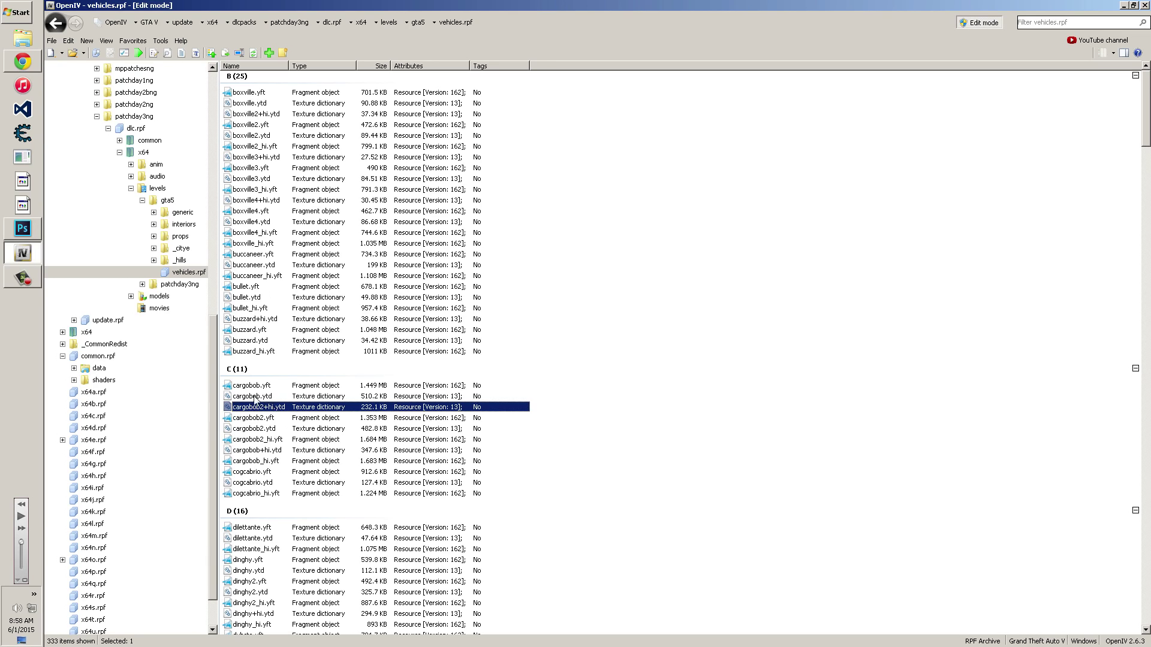
left_click(254, 396)
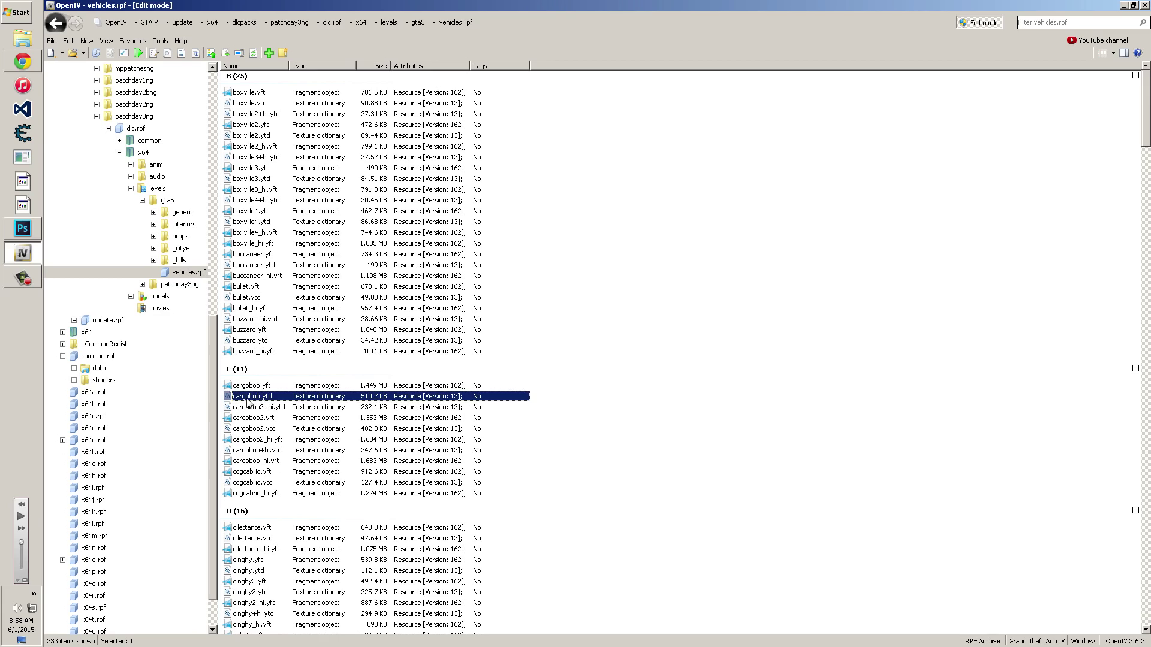
left_click(292, 409)
double_click(293, 408)
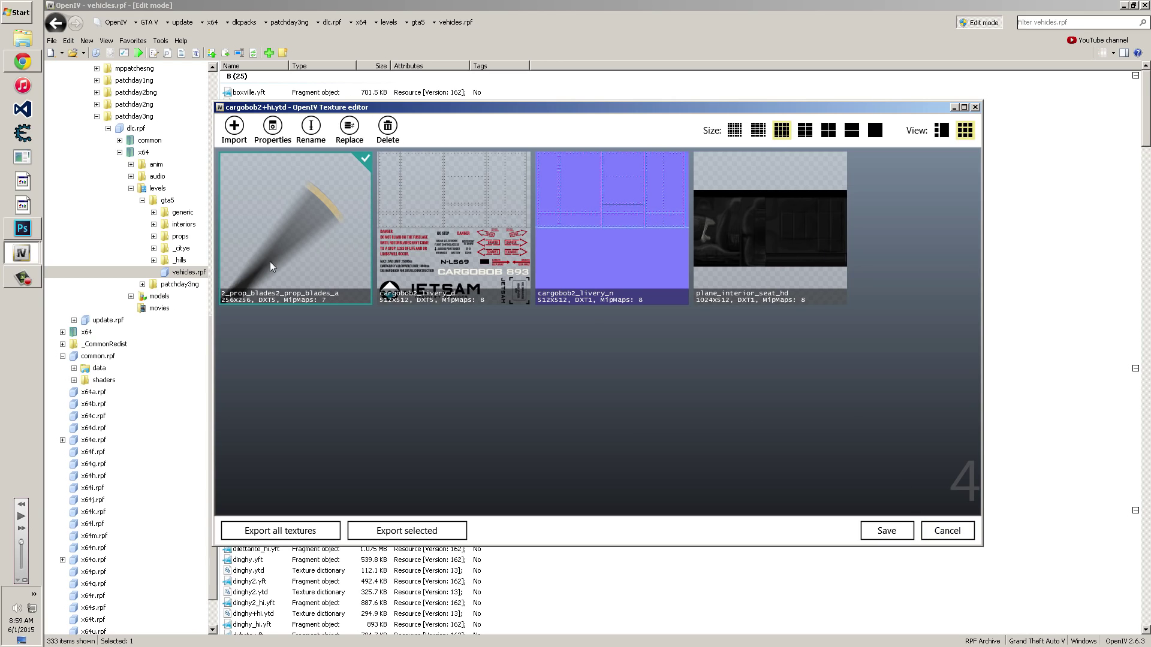
left_click(960, 535)
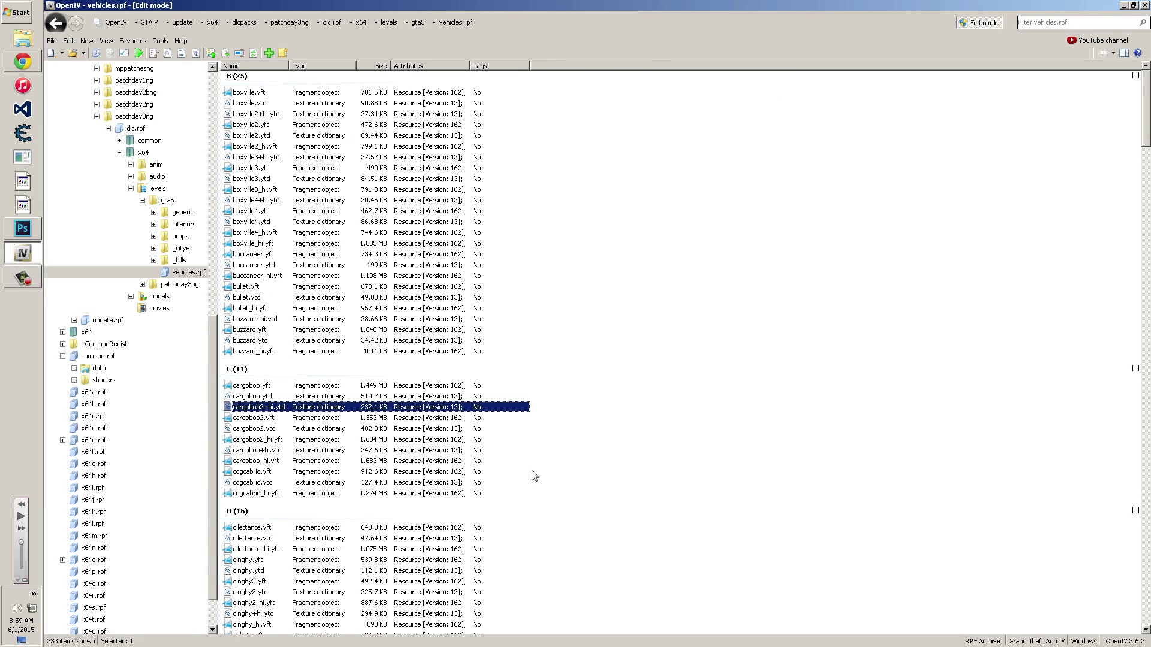
- Examine the army_camouflage_512 texture in cargobob.ytd and close the texture editor without saving
double_click(285, 397)
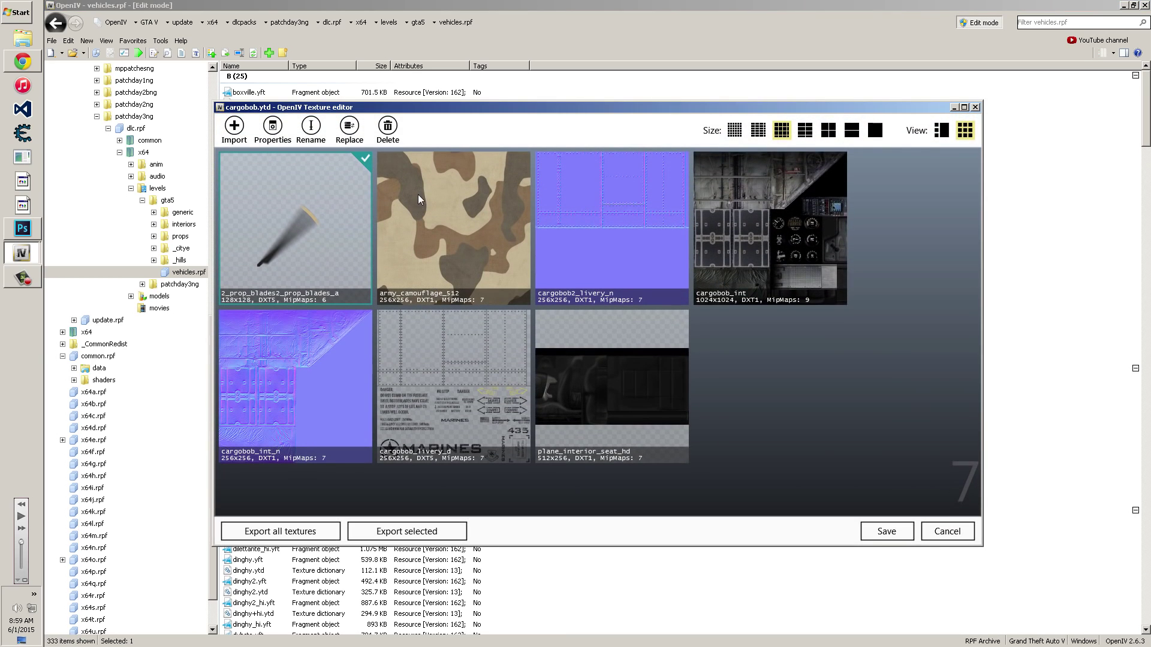
left_click(485, 206)
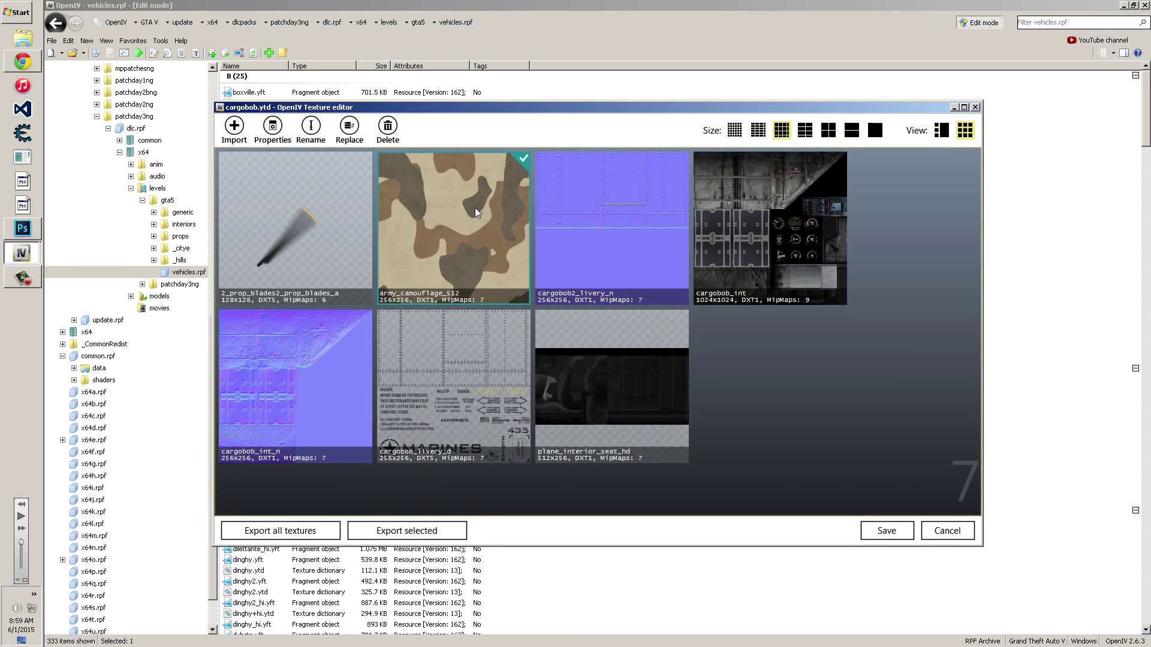
left_click(957, 530)
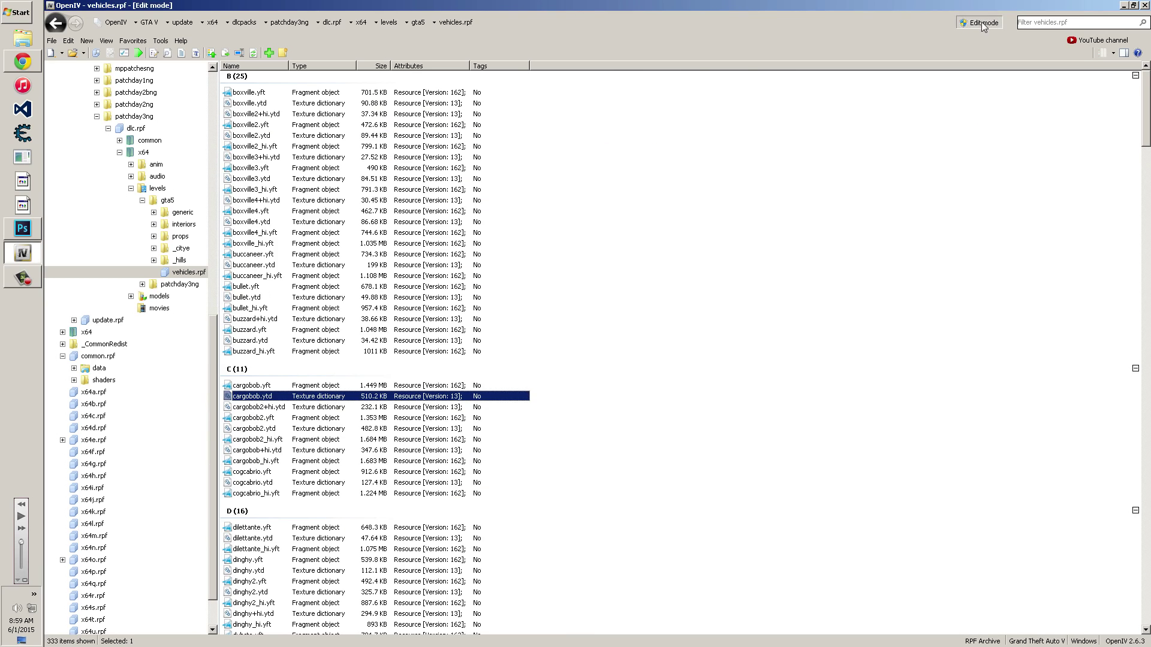
- Turn edit mode off and on again, agreeing to continue with automatically saved changes
left_click(978, 25)
left_click(978, 24)
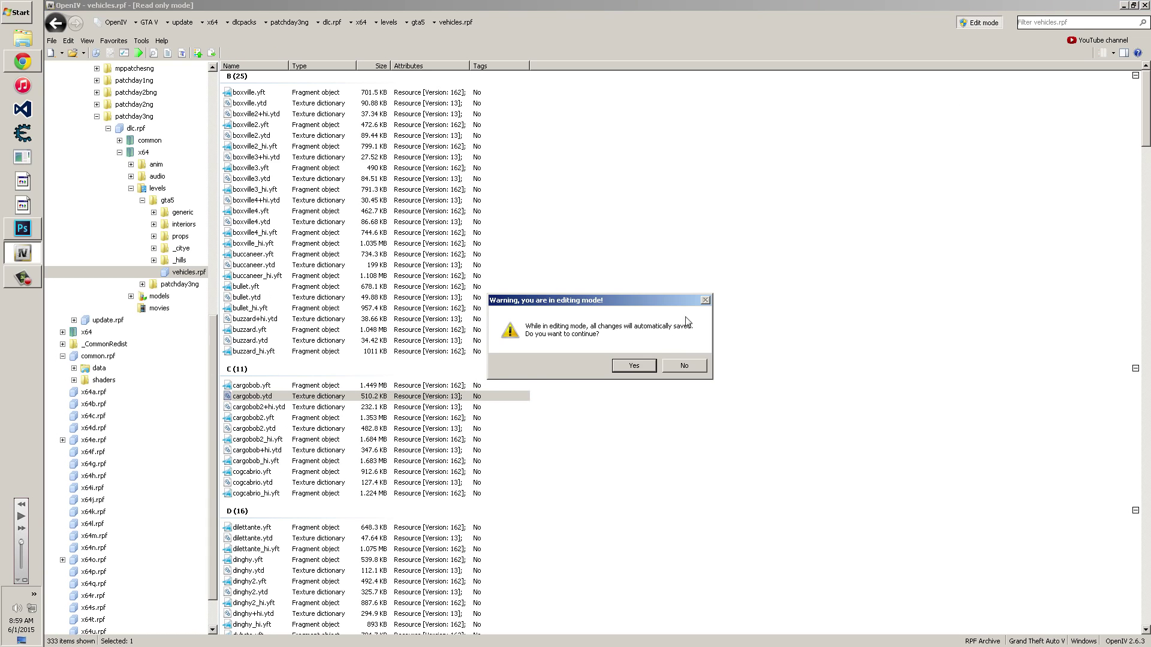
left_click(634, 366)
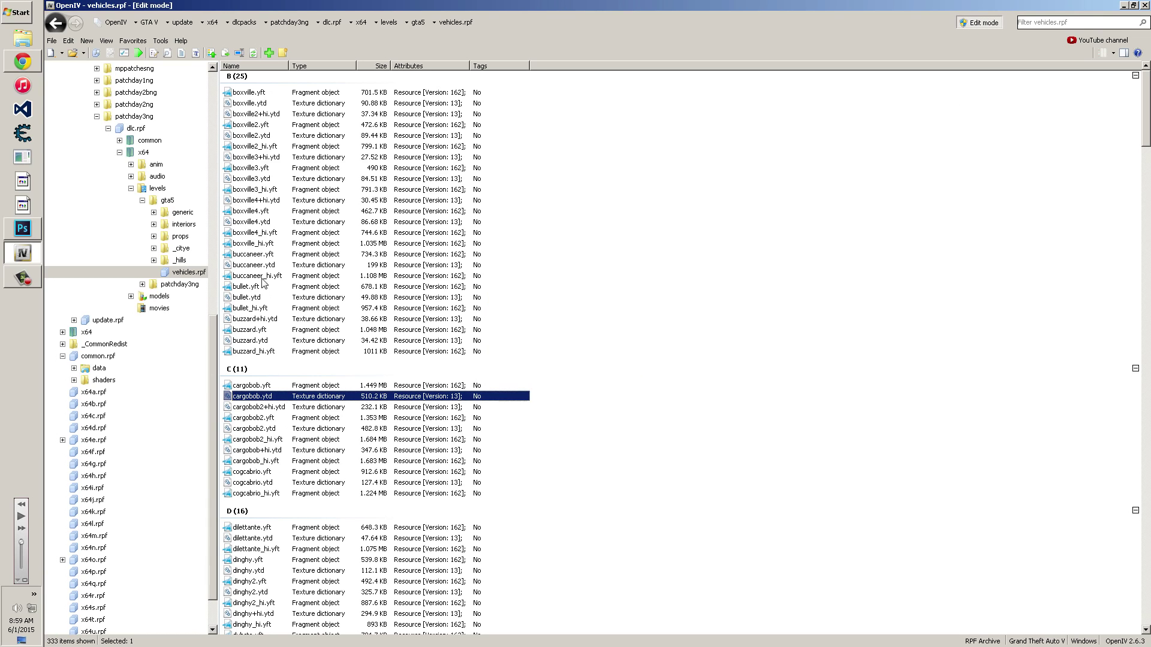
- Export the army_camouflage_512 texture from cargobob.ytd as a PNG image over army_camouflage_512.png on the Desktop
double_click(284, 397)
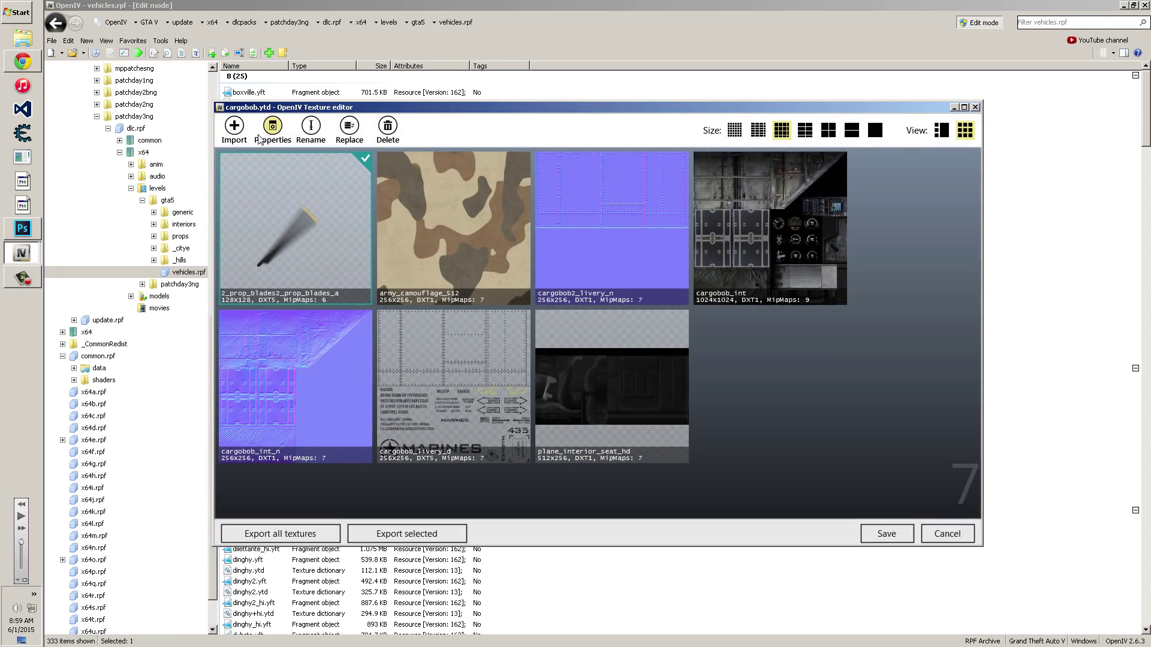
left_click(454, 239)
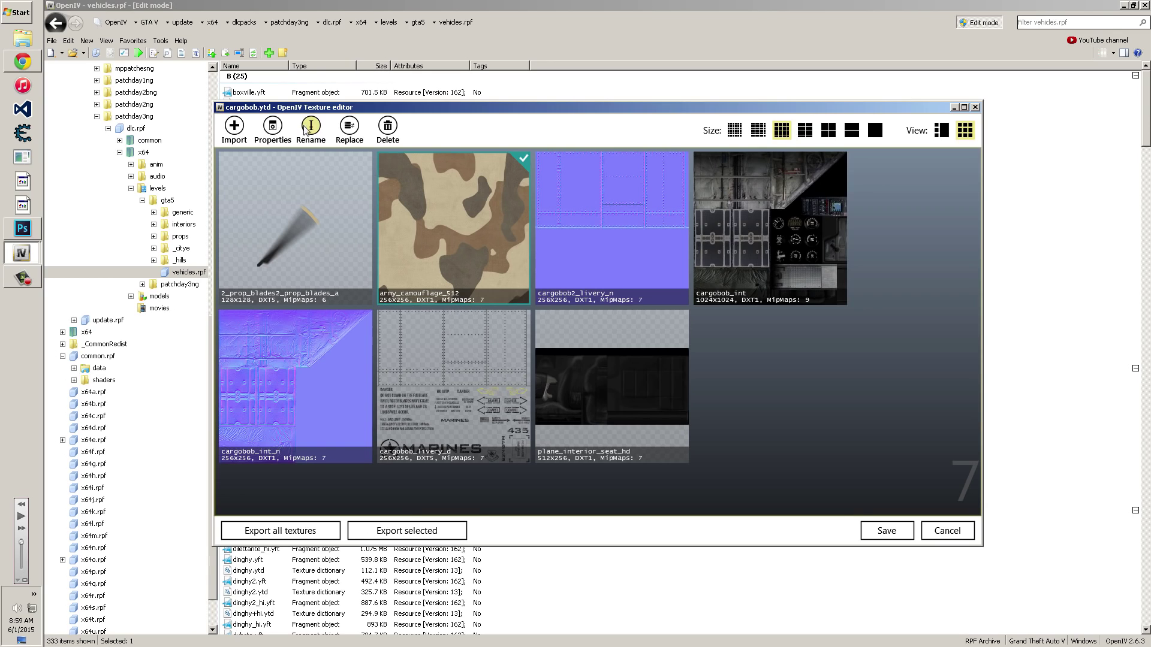
left_click(364, 531)
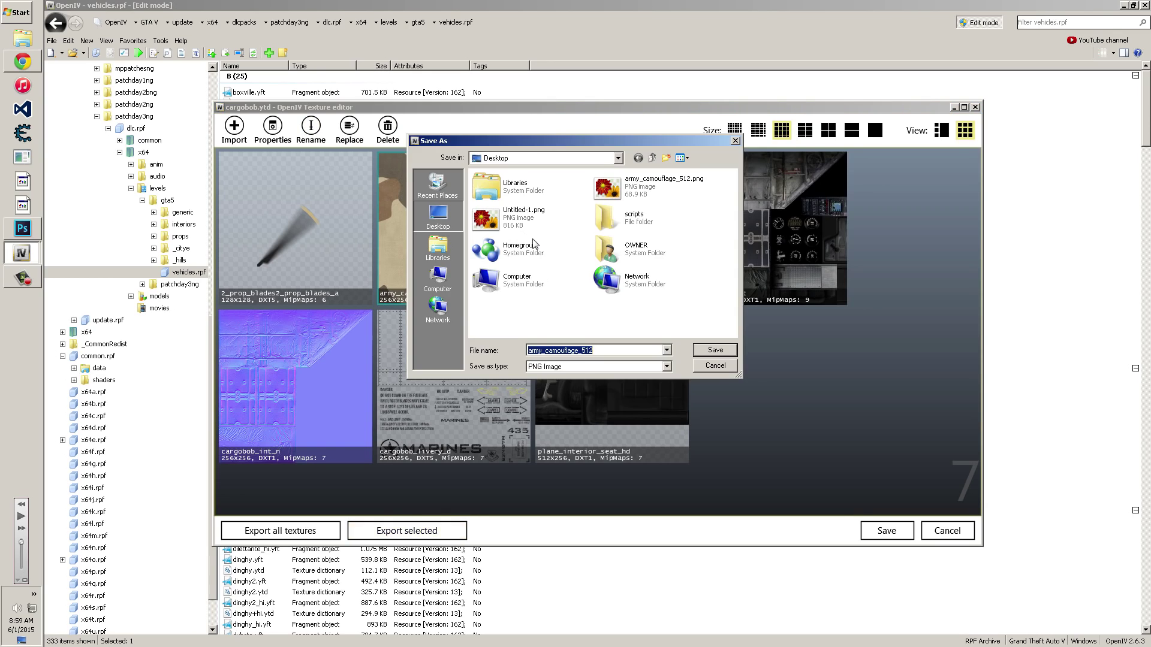
double_click(612, 191)
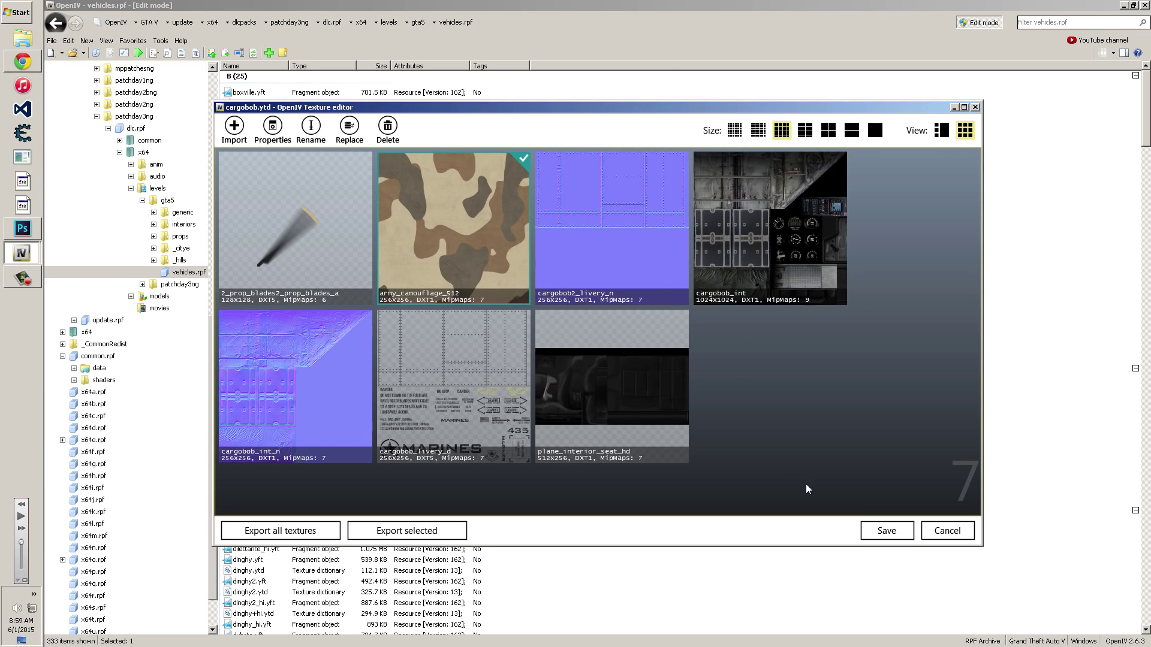
- View the recoloured camouflage in Photoshop, and launch TextureTool.exe from the texture editor folder in Downloads
left_click(22, 227)
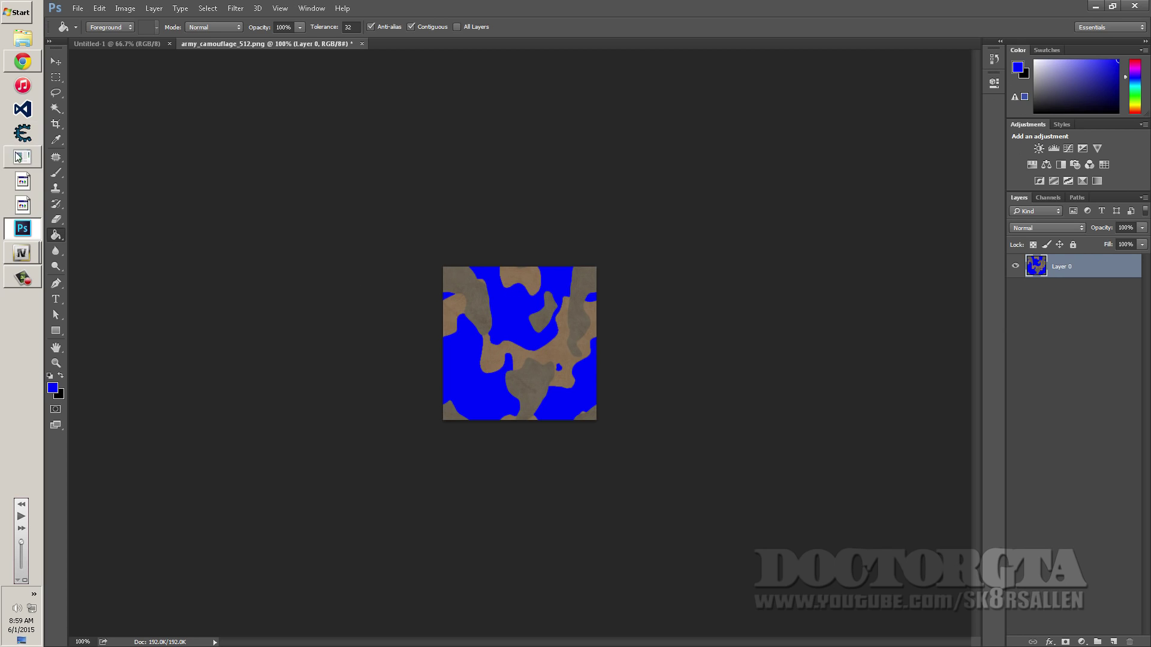
left_click(23, 37)
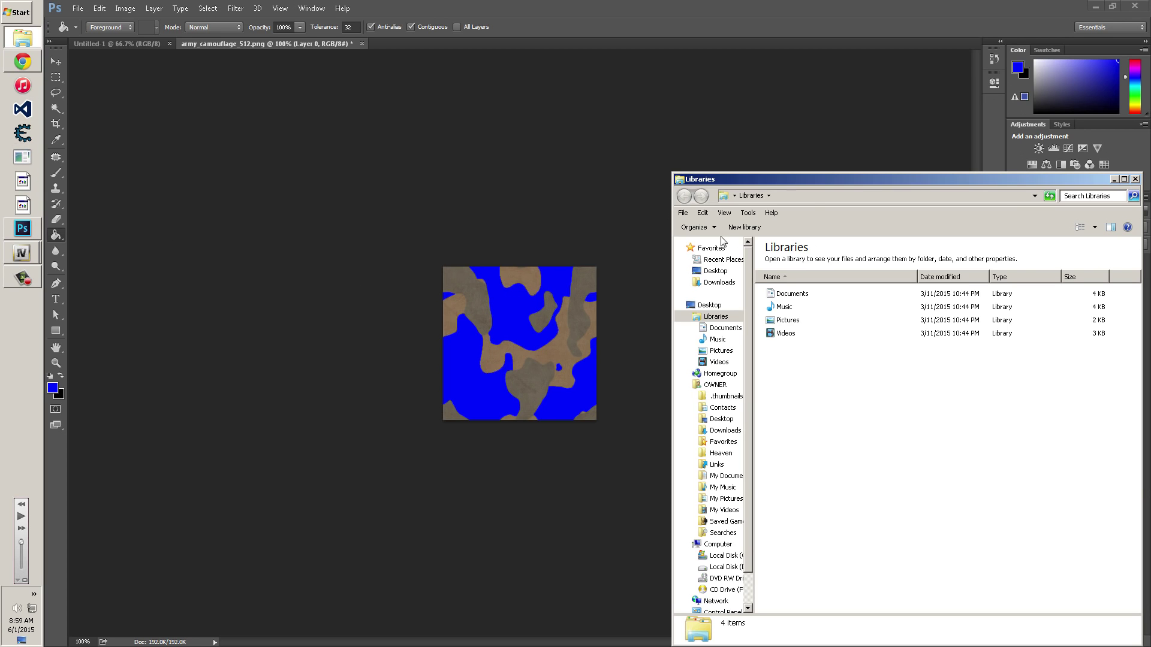
left_click(726, 272)
left_click(722, 282)
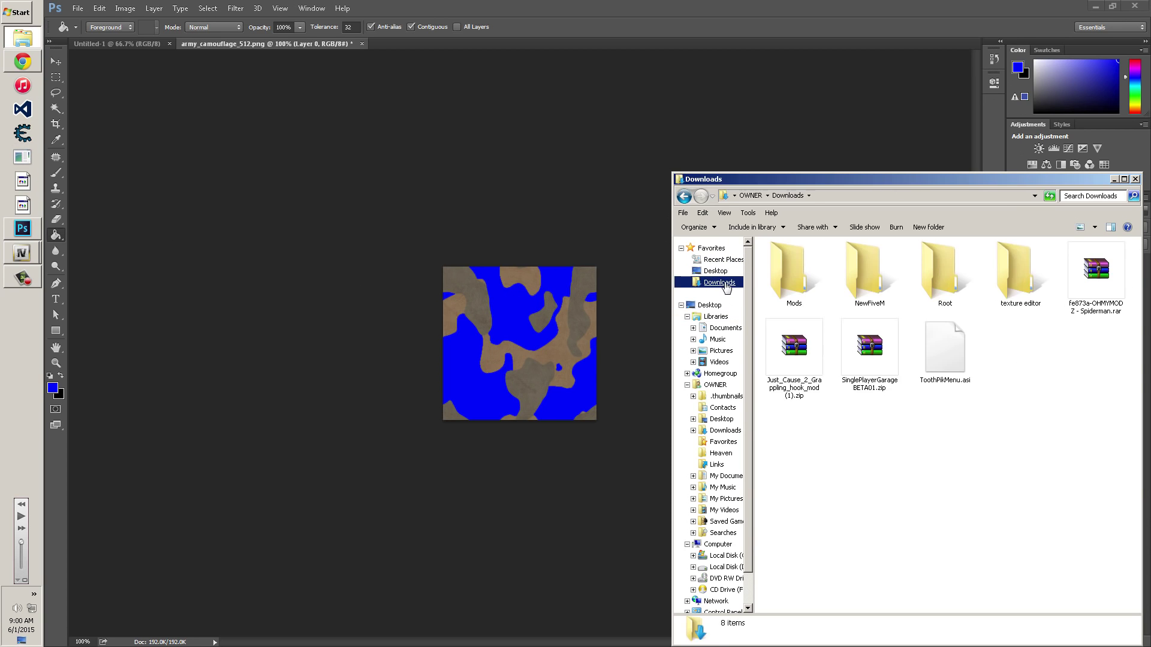
double_click(1011, 281)
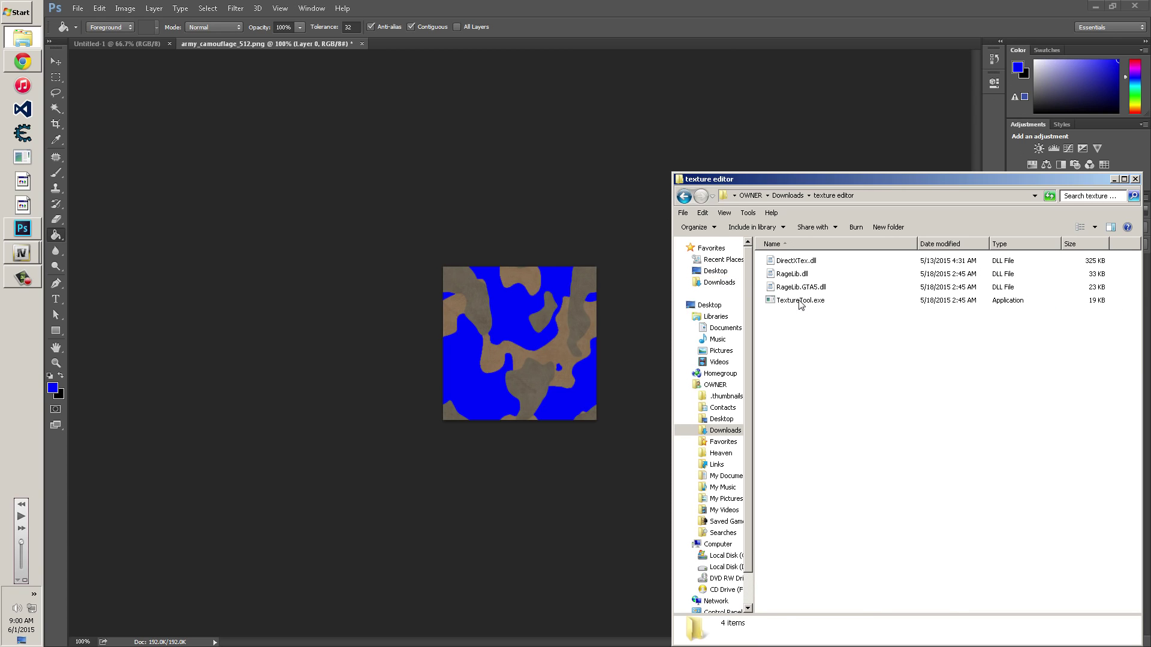
double_click(800, 303)
left_click(636, 337)
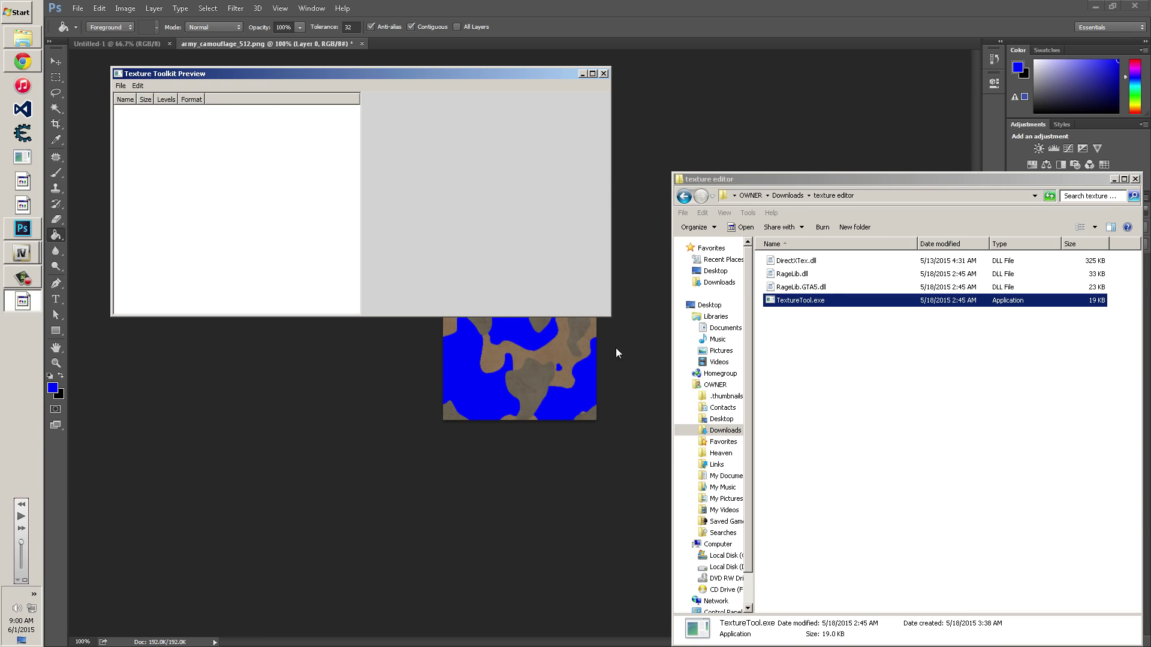
left_click(120, 86)
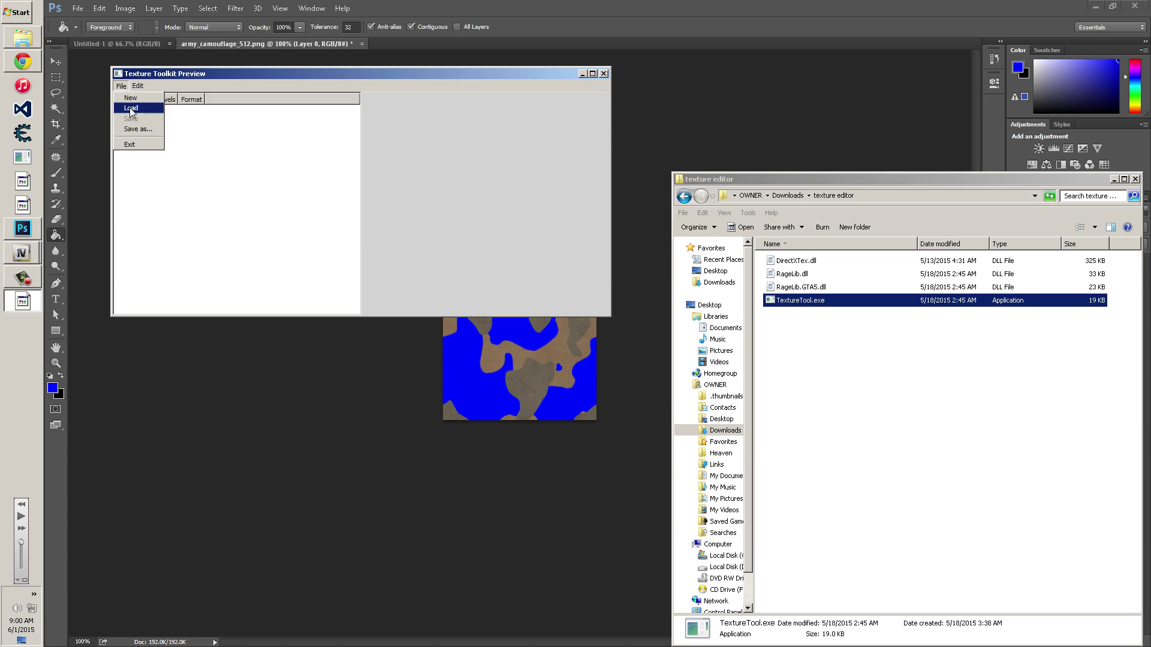
left_click(132, 112)
left_click(163, 156)
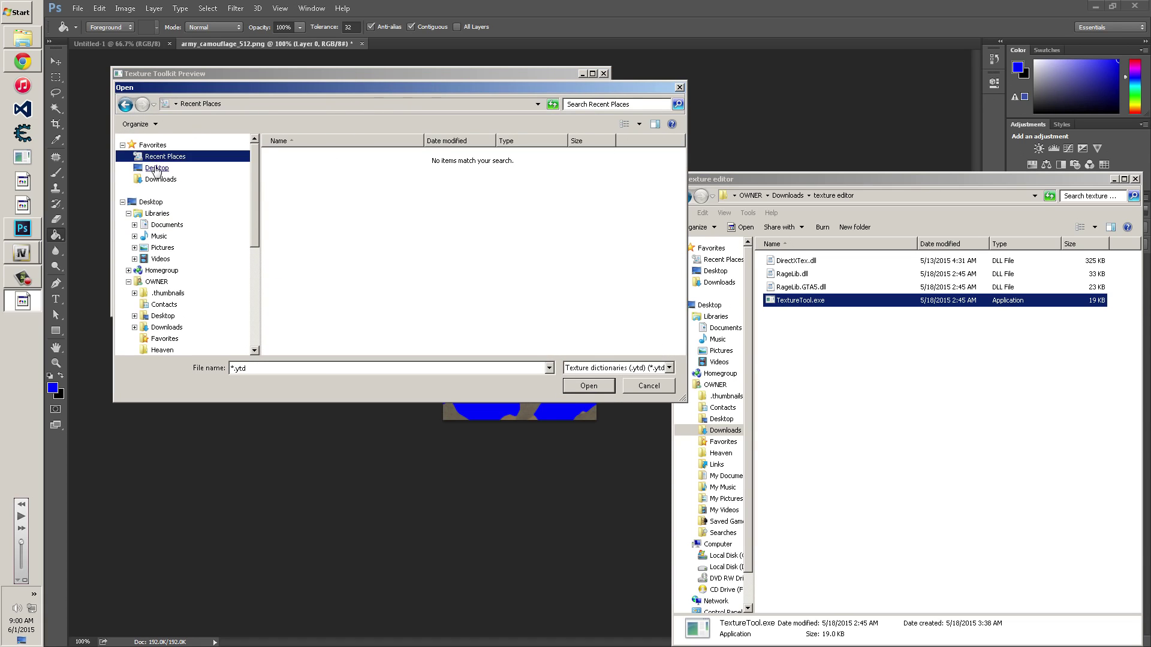
left_click(157, 168)
left_click(160, 180)
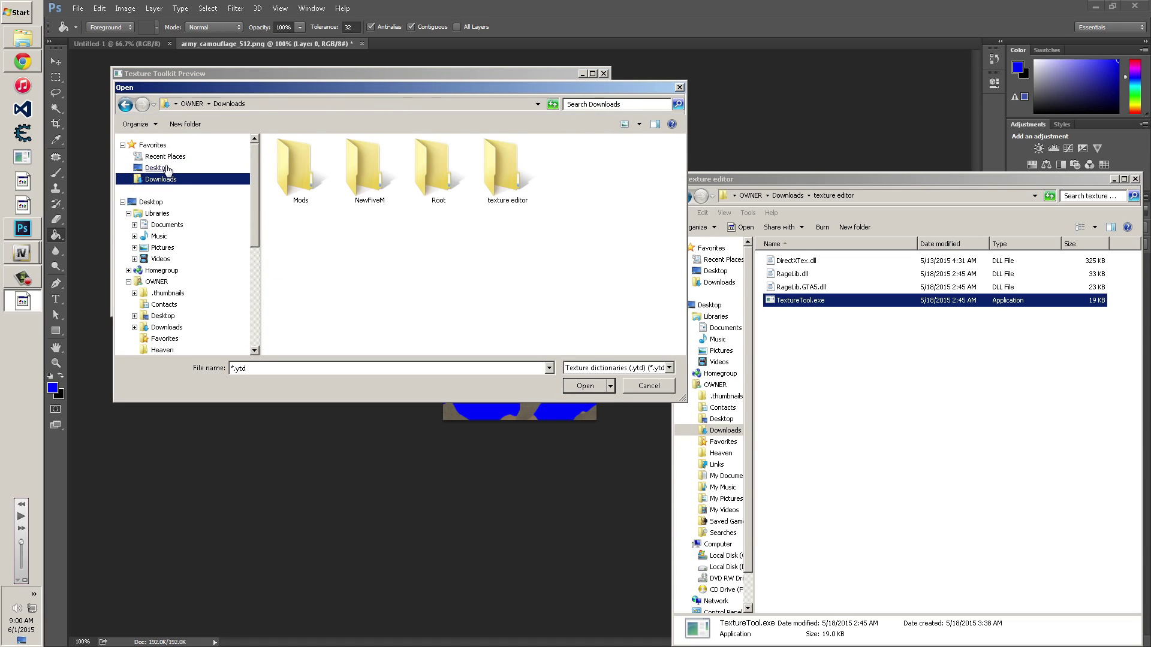
left_click(157, 168)
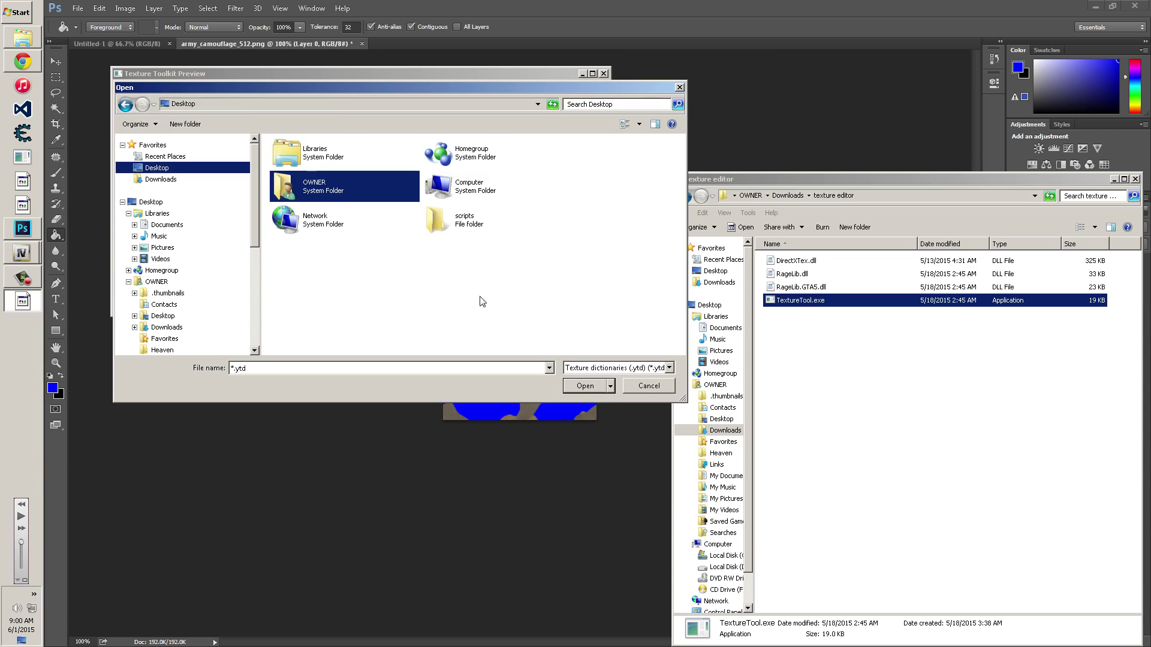
left_click(662, 368)
left_click(662, 379)
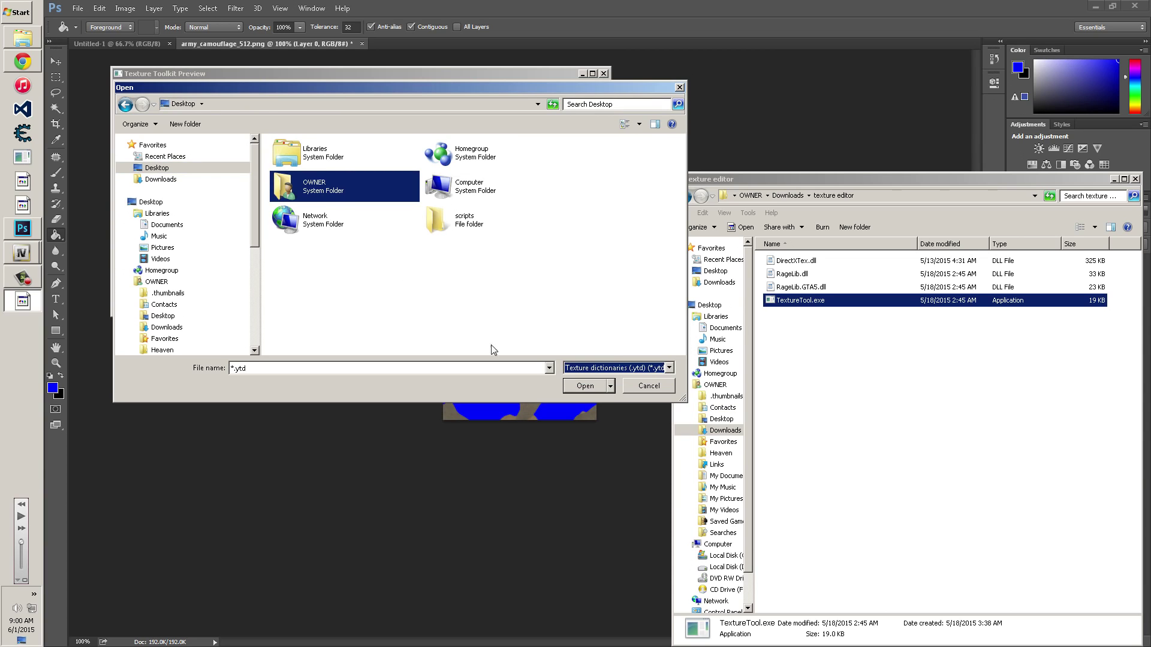
left_click(649, 385)
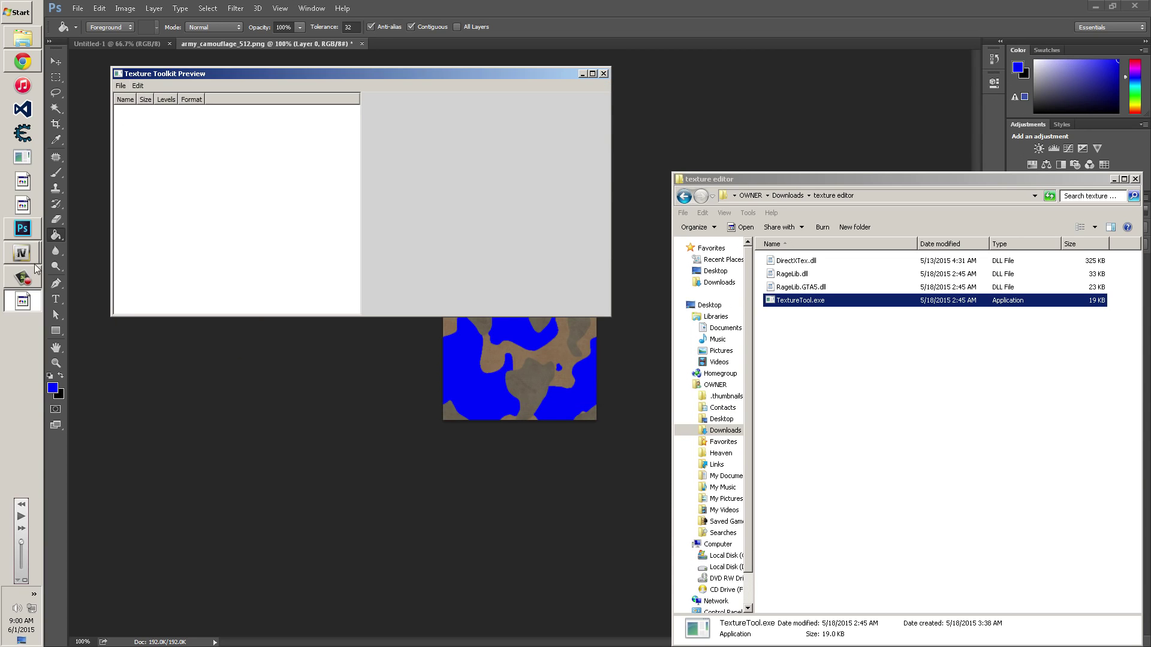
- Switch back to OpenIV and close the cargobob.ytd texture editor without saving
mouse_move(21, 256)
left_click(89, 264)
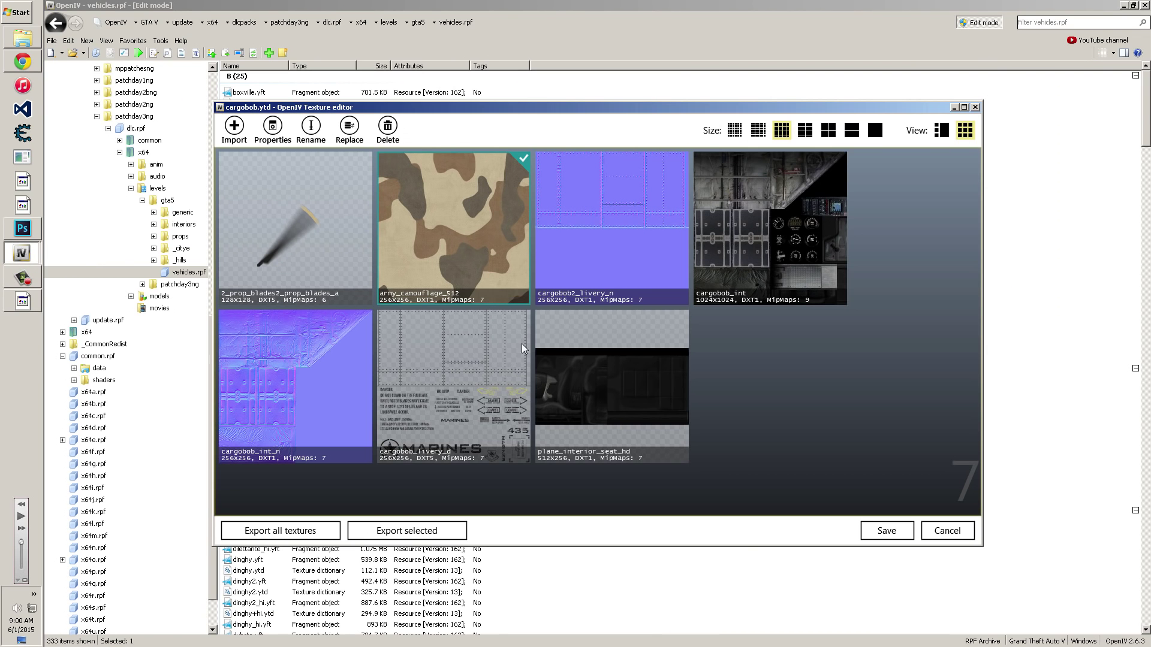
left_click(953, 534)
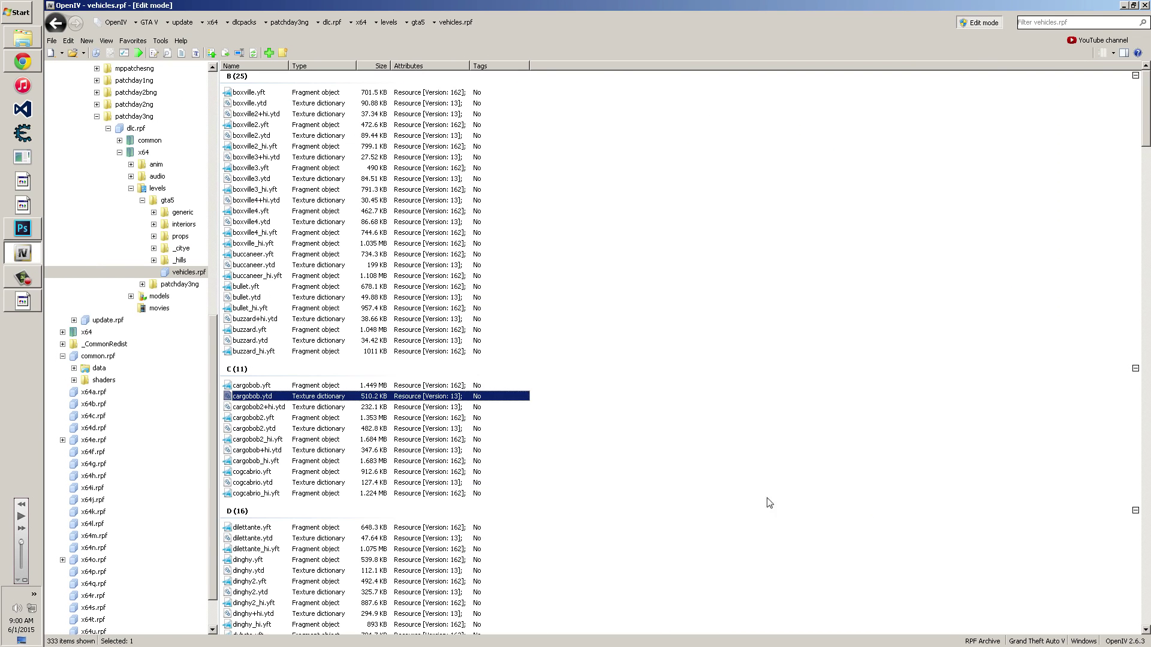
- Export cargobob.ytd from vehicles.rpf to the Desktop
right_click(283, 396)
left_click(336, 465)
scroll(180, 87, "up", 2)
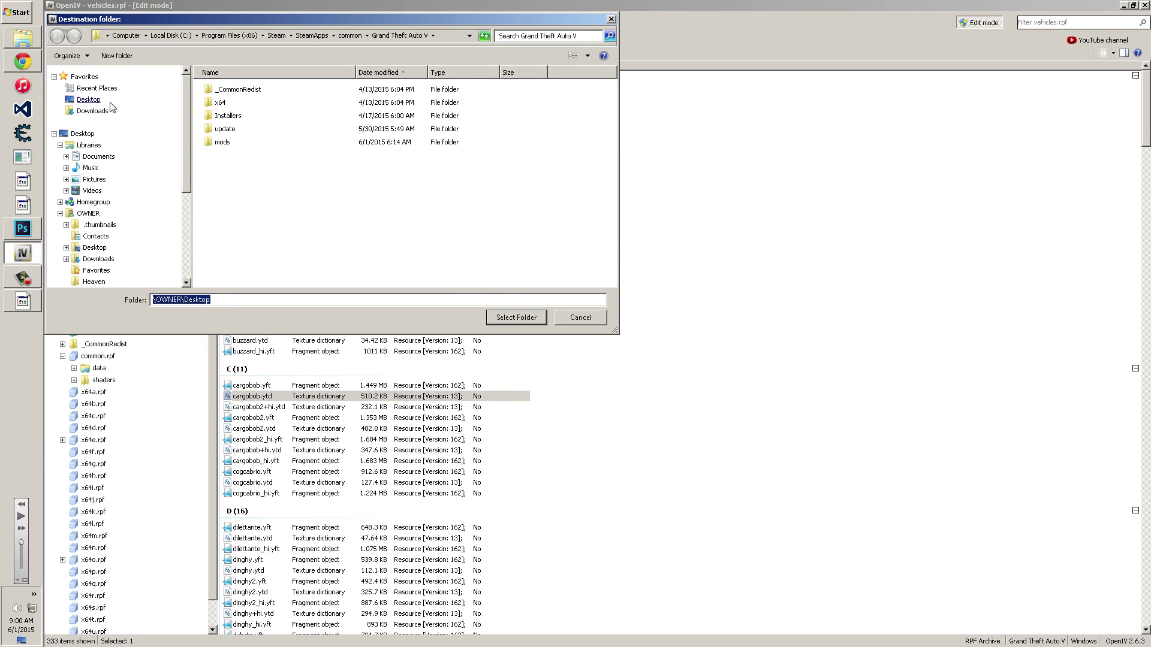
left_click(88, 100)
left_click(504, 318)
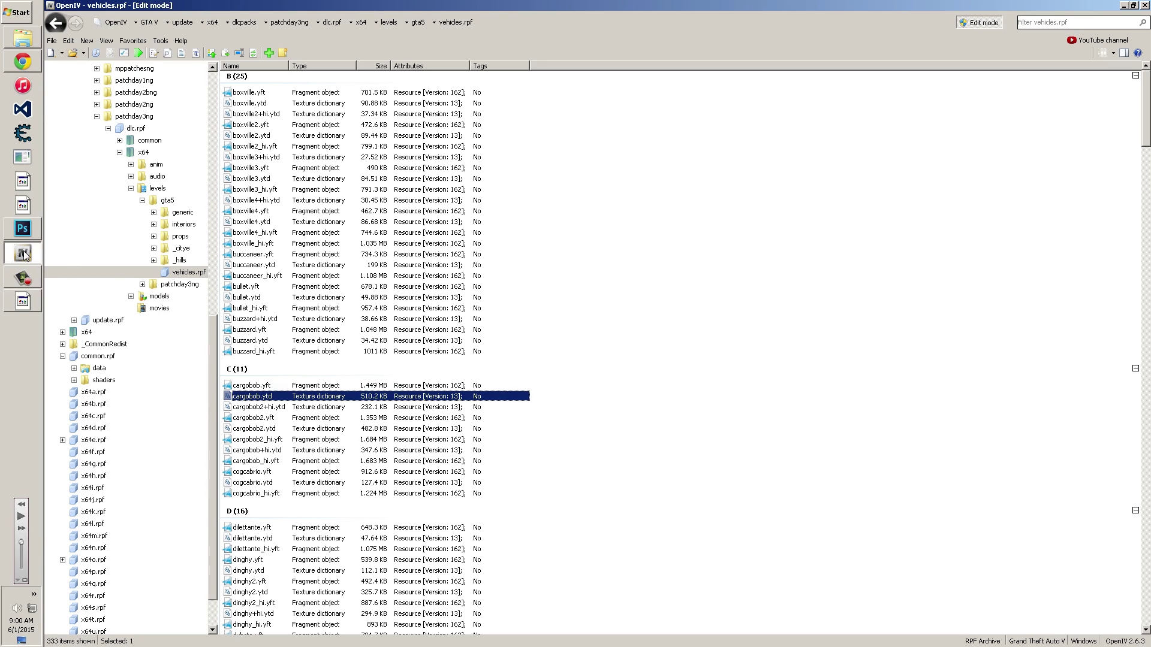
- Switch to Texture Toolkit and open cargobob.ytd from the Desktop
left_click(28, 302)
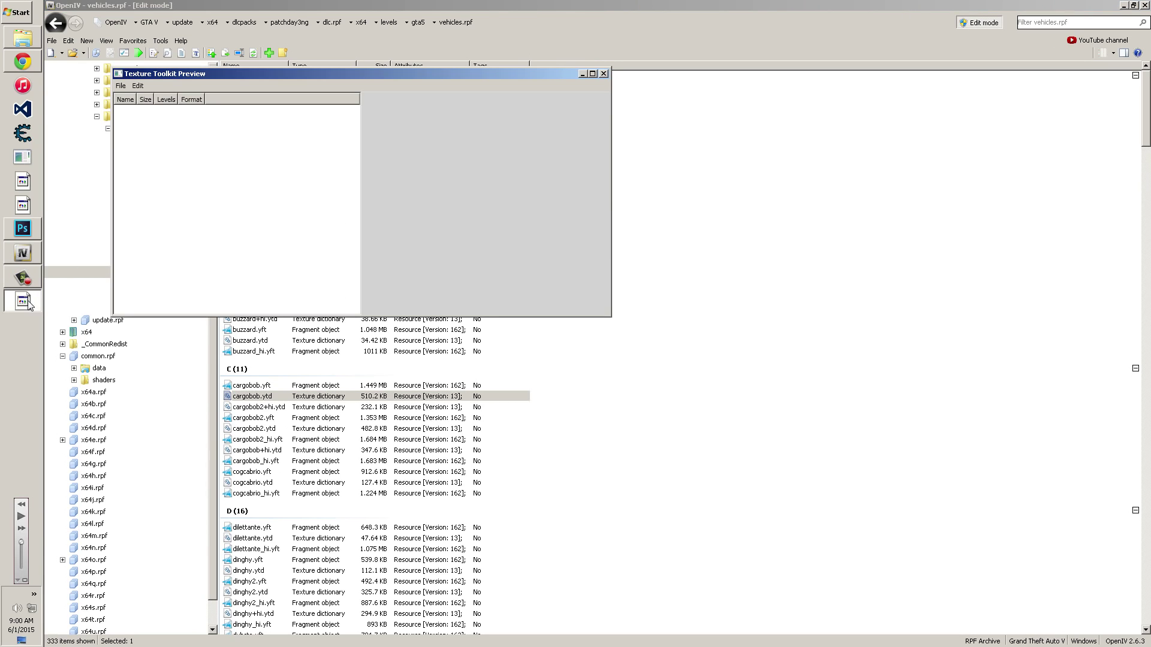
left_click(121, 86)
left_click(127, 110)
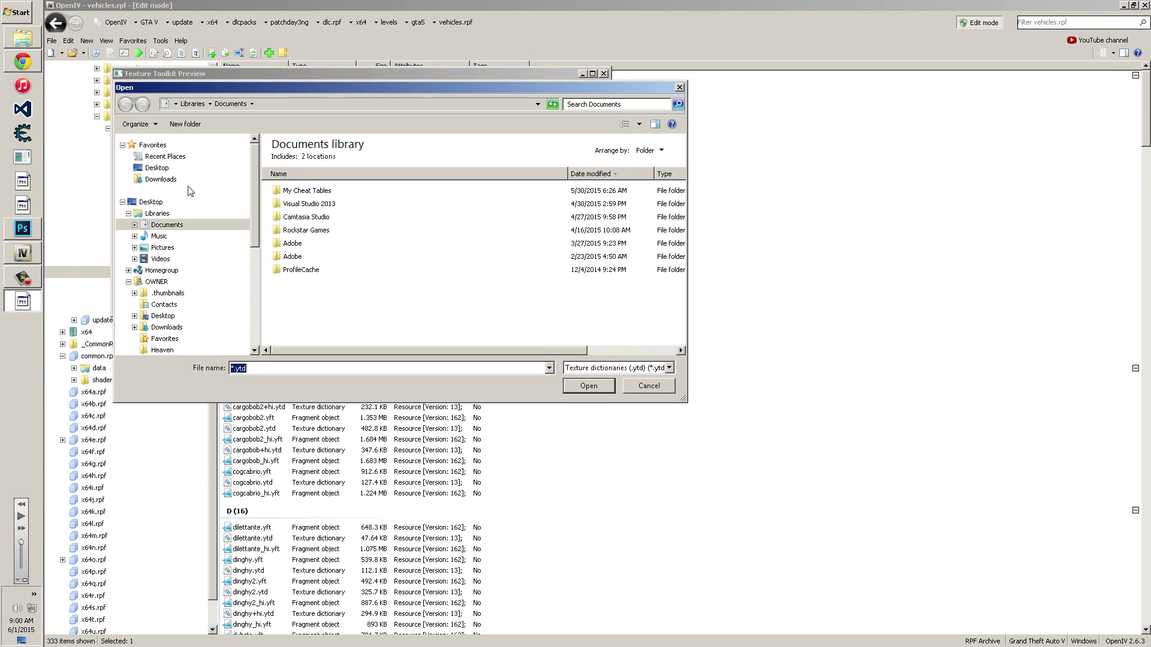
left_click(156, 168)
left_click(317, 259)
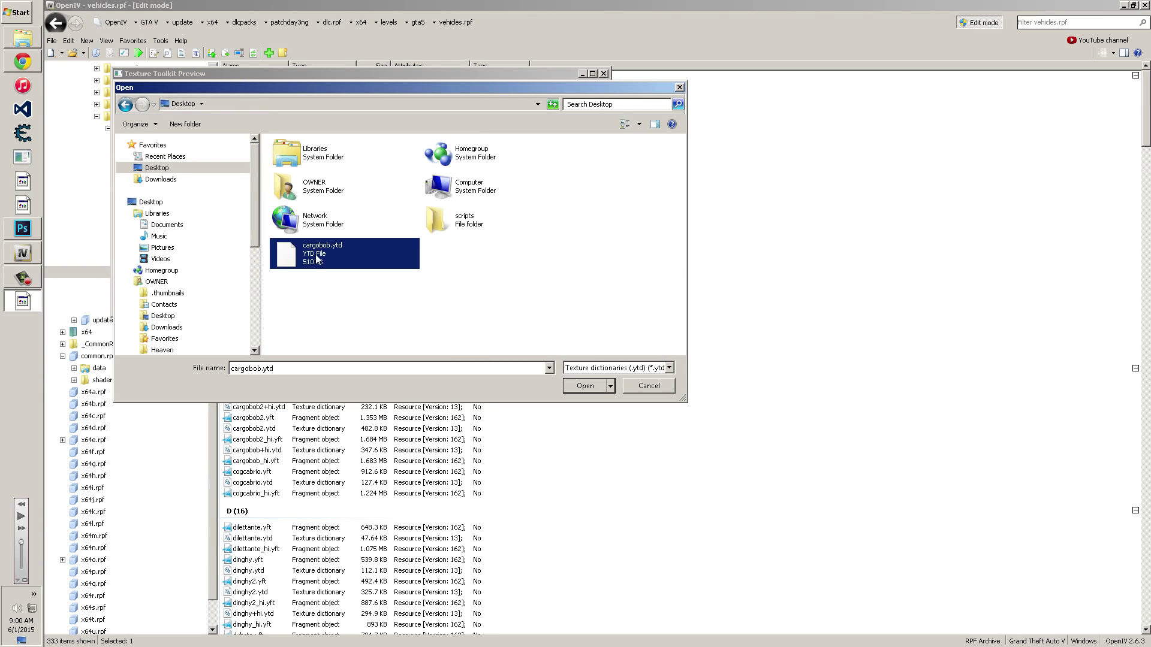
double_click(317, 259)
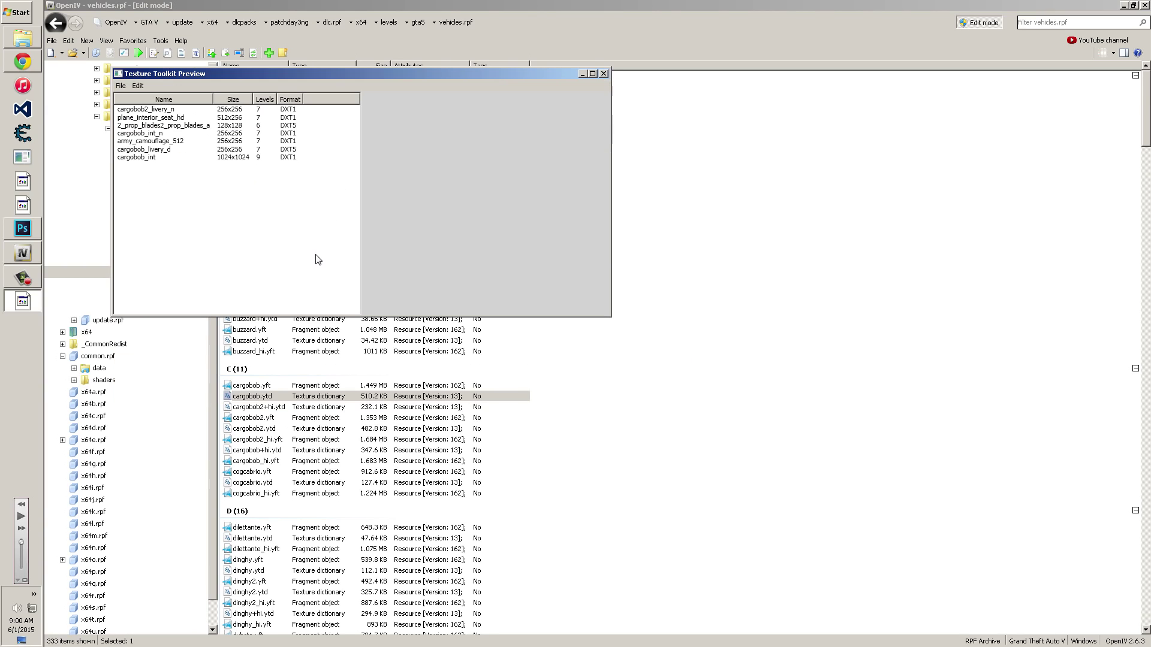
- Preview several of the dictionary's textures and export army_camouflage_512 to the Desktop as army_camouflage_512.dds
left_click(238, 158)
left_click(238, 149)
left_click(238, 141)
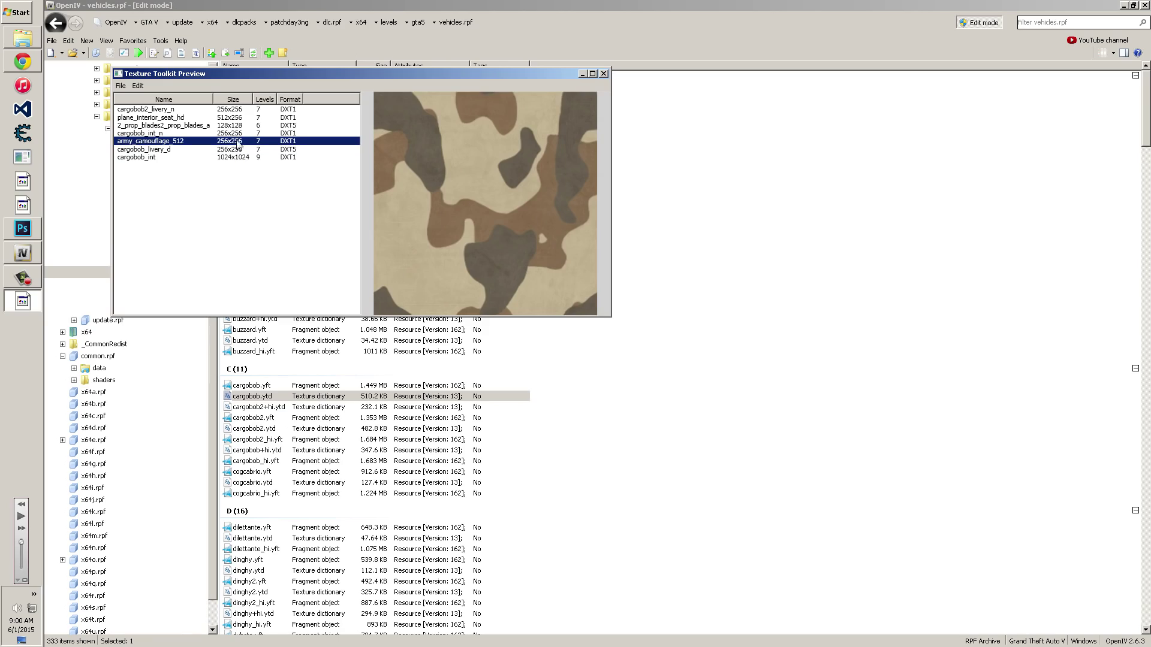
left_click(238, 133)
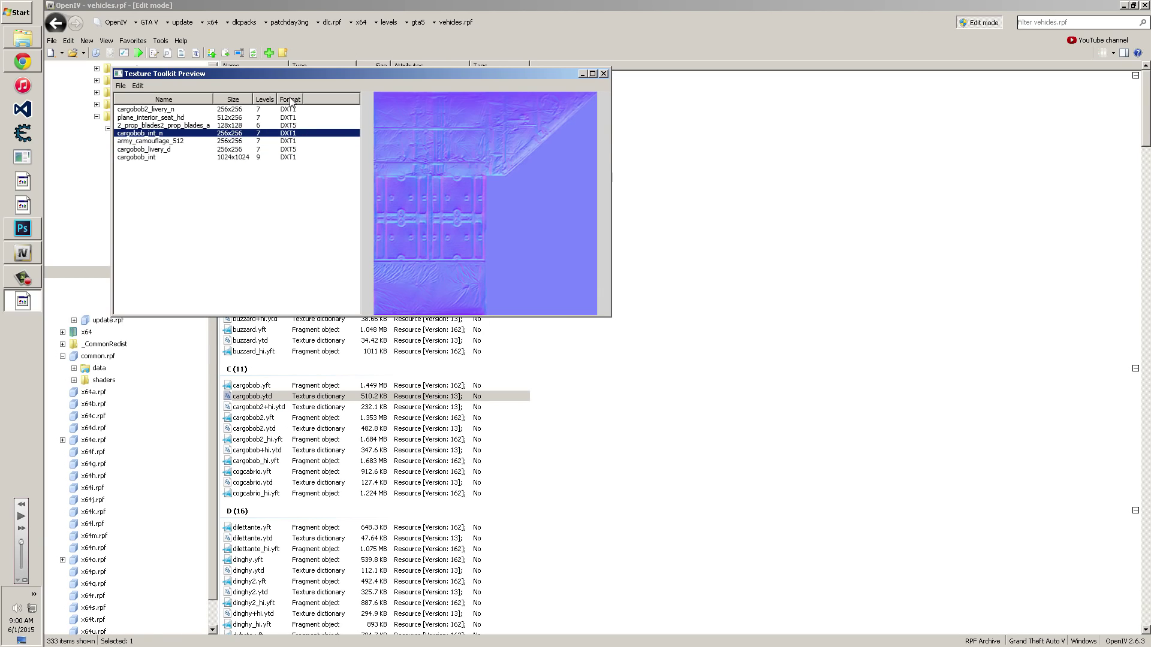
left_click(249, 150)
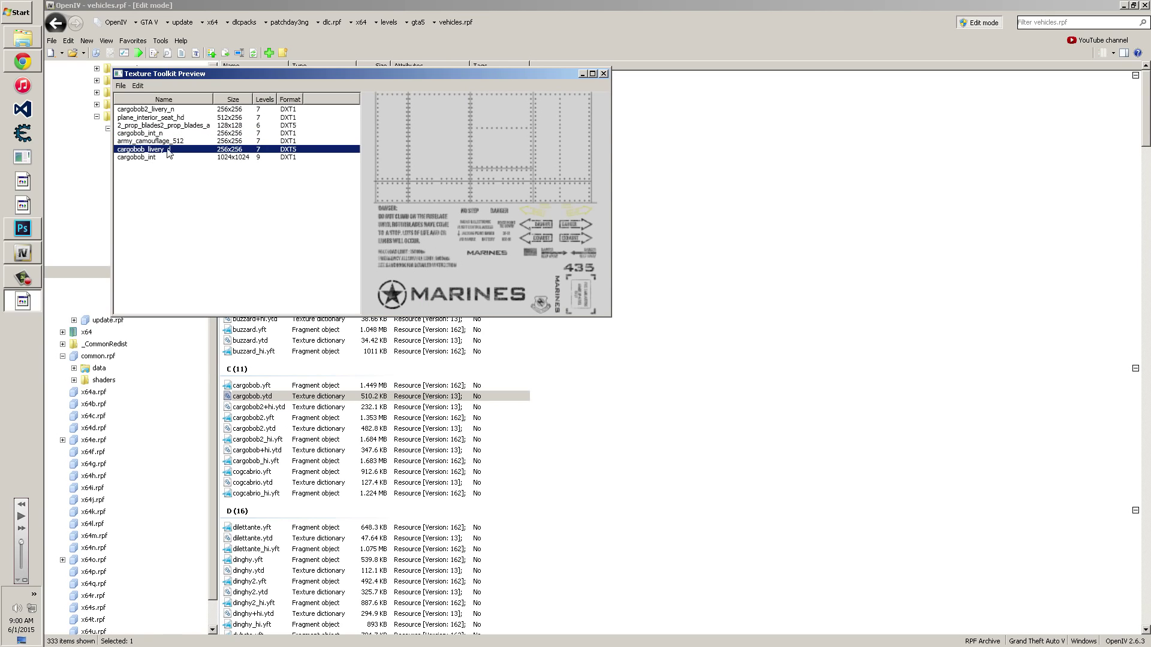
left_click(220, 142)
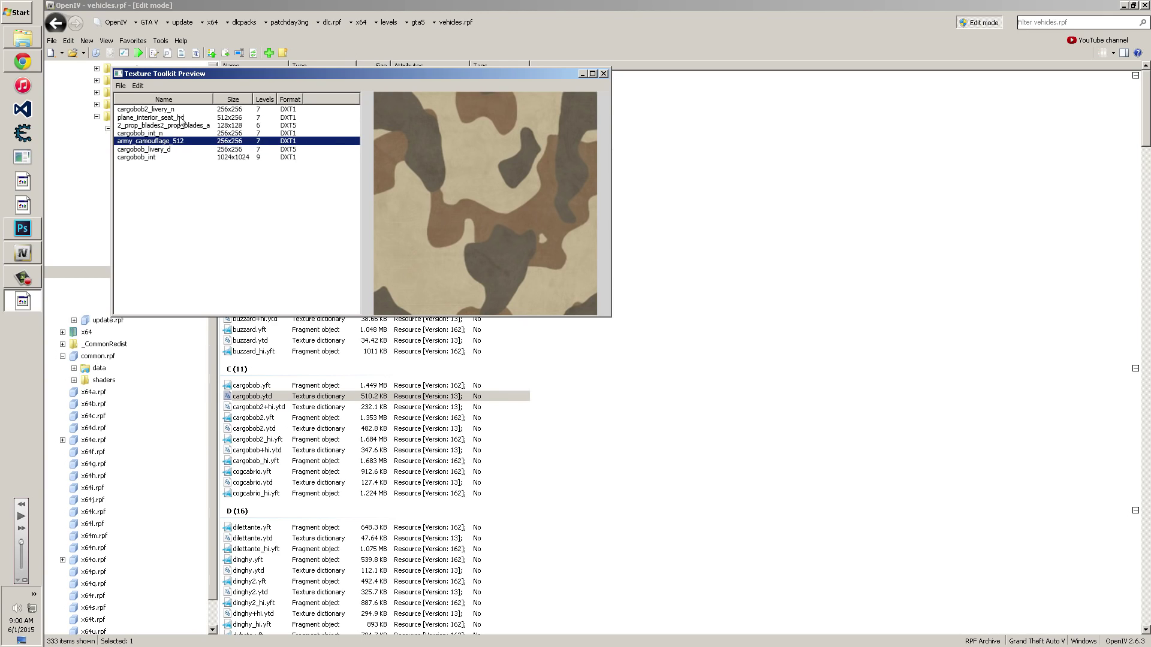
left_click(139, 85)
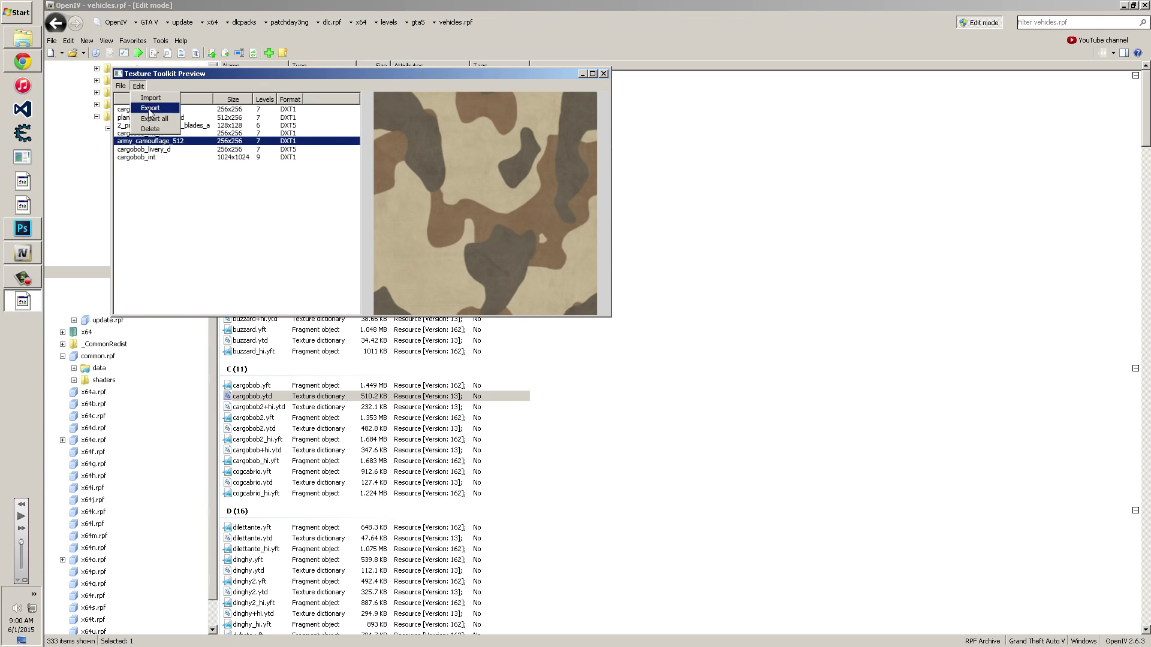
left_click(151, 109)
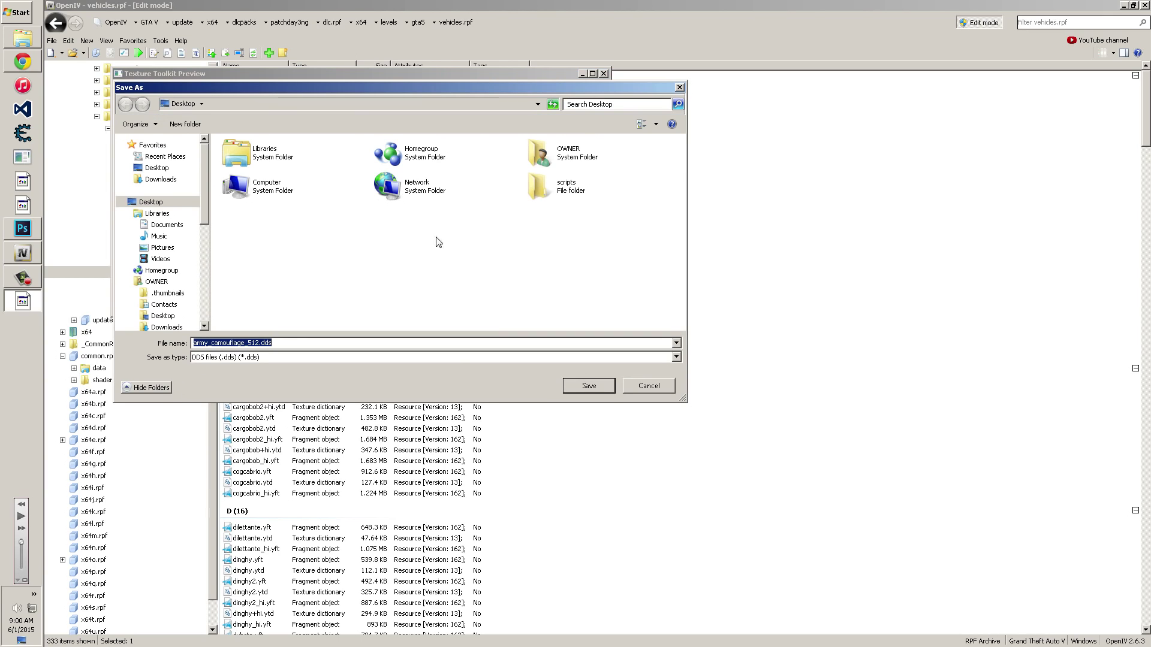
left_click(582, 388)
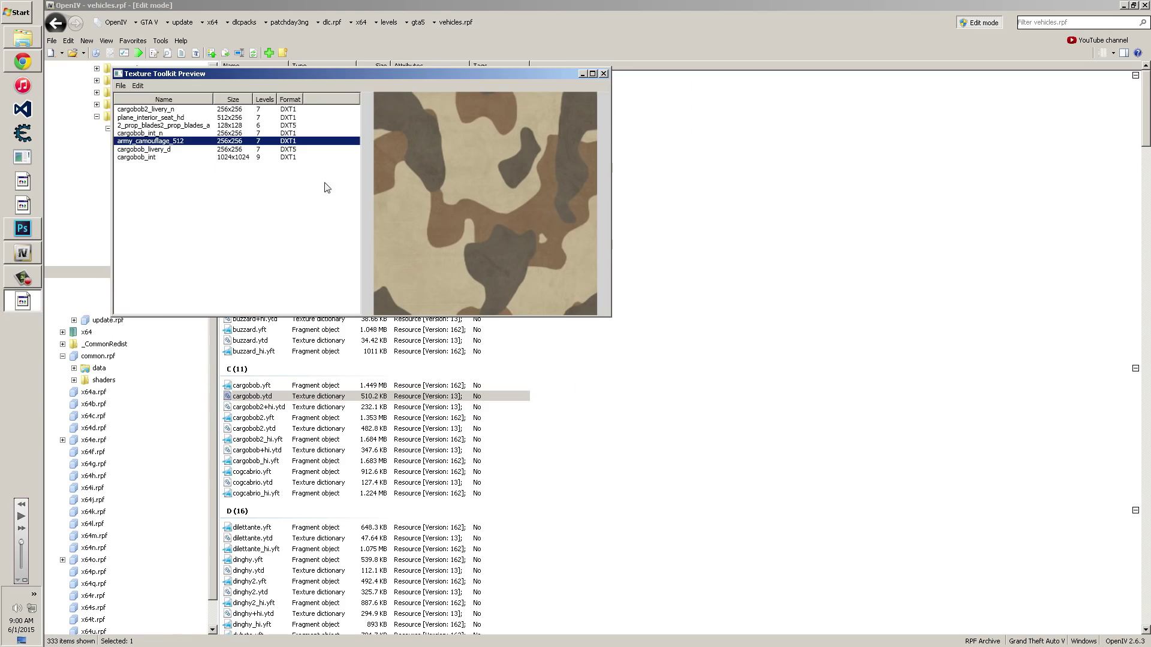
- Switch to Photoshop and open army_camouflage_512.dds from the Desktop, loading it using default sizes
left_click(22, 228)
left_click(78, 8)
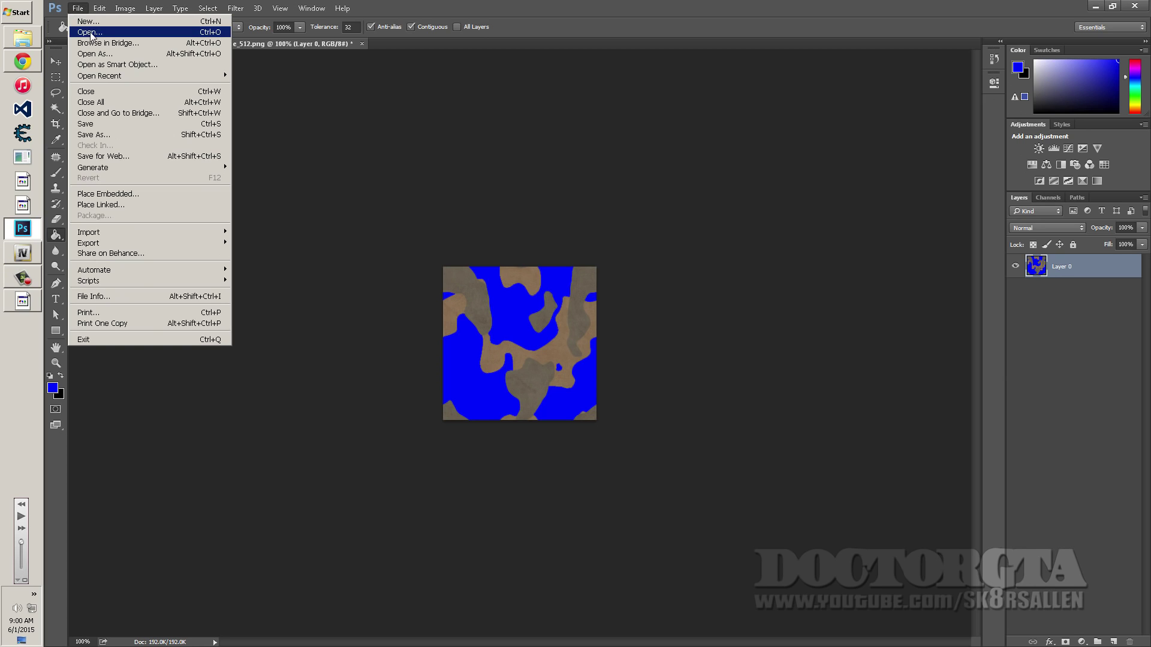
left_click(89, 31)
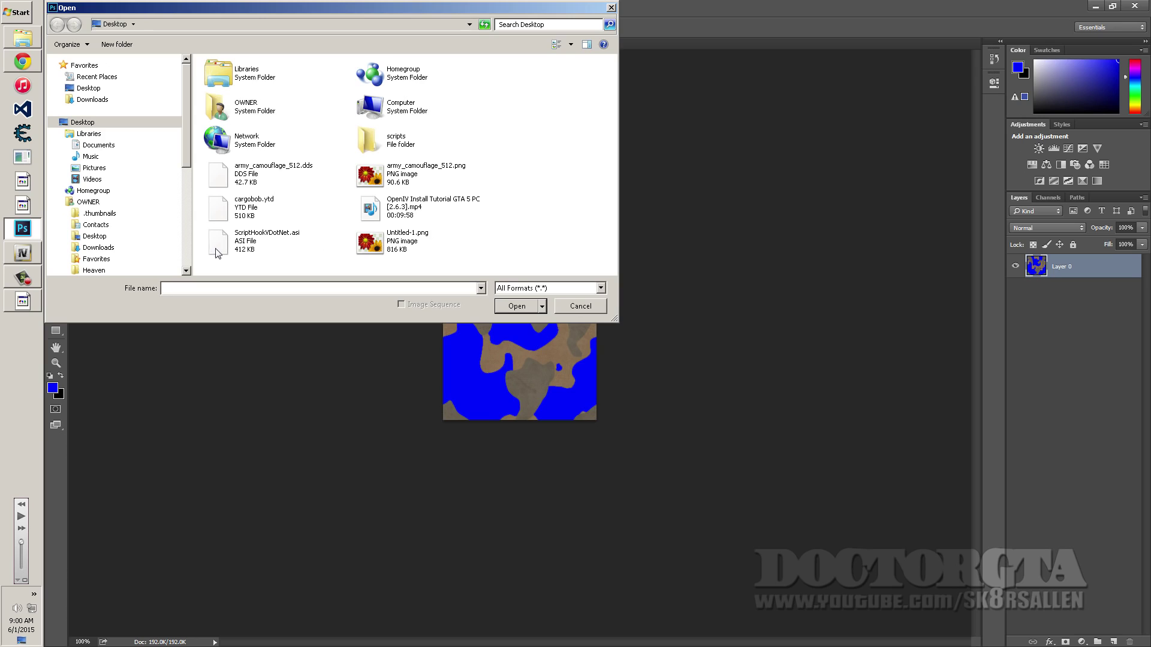
left_click(259, 171)
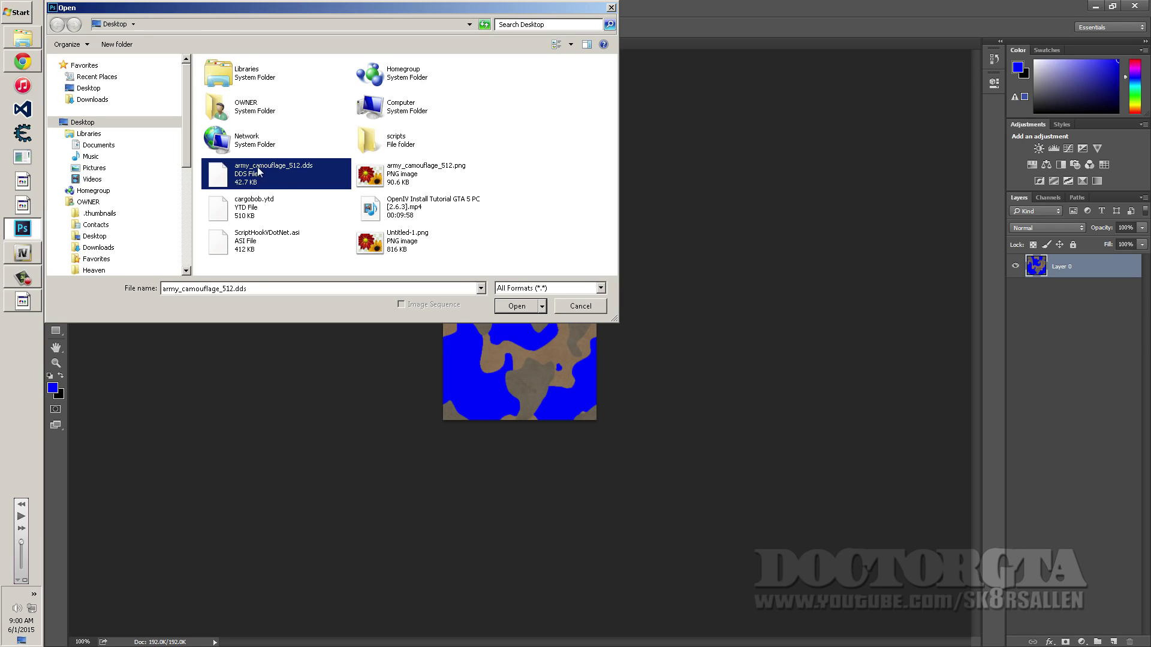
double_click(310, 171)
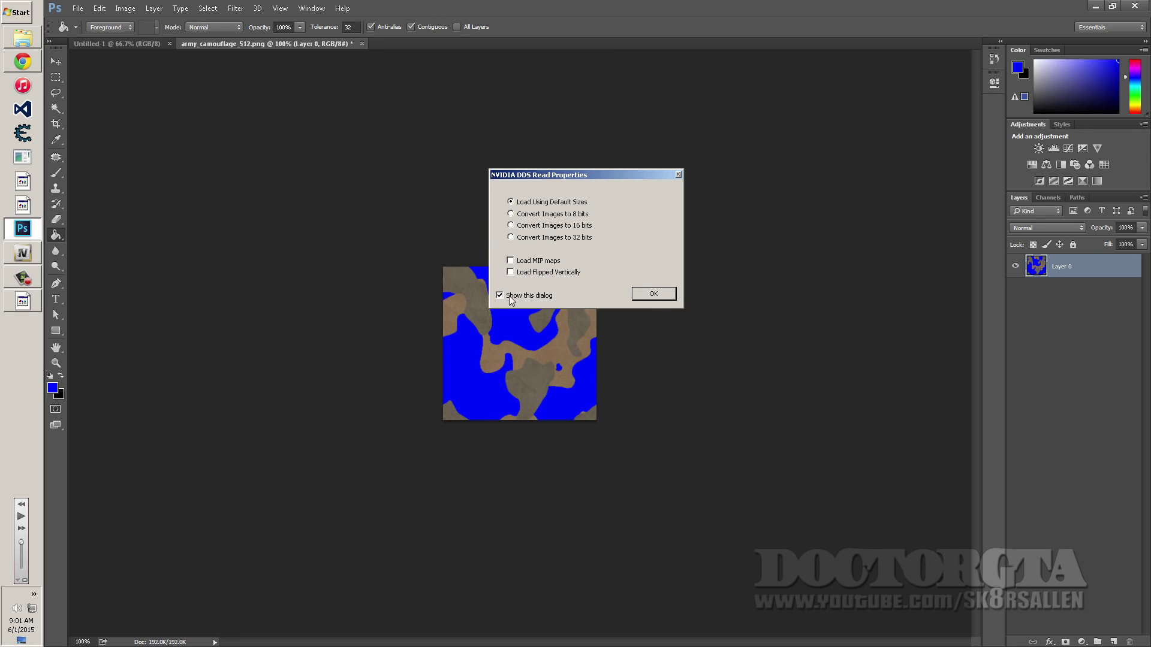
left_click(653, 293)
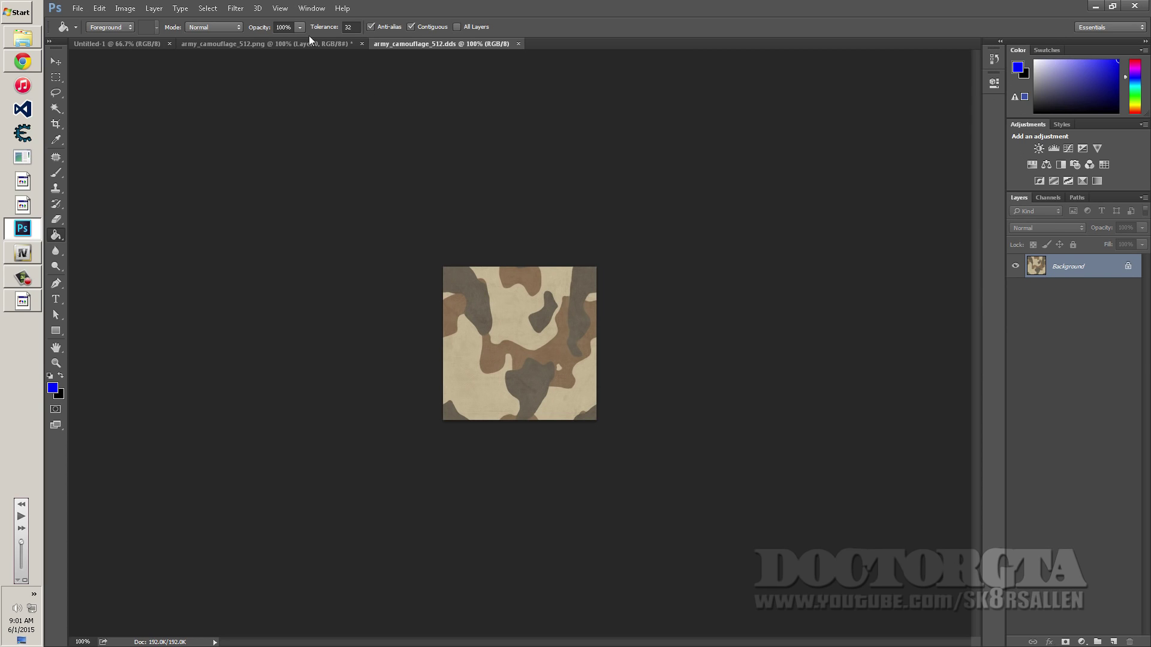
- Close army_camouflage_512.png without saving, and close Untitled-1, keeping only the DDS document open
left_click(362, 44)
left_click(599, 244)
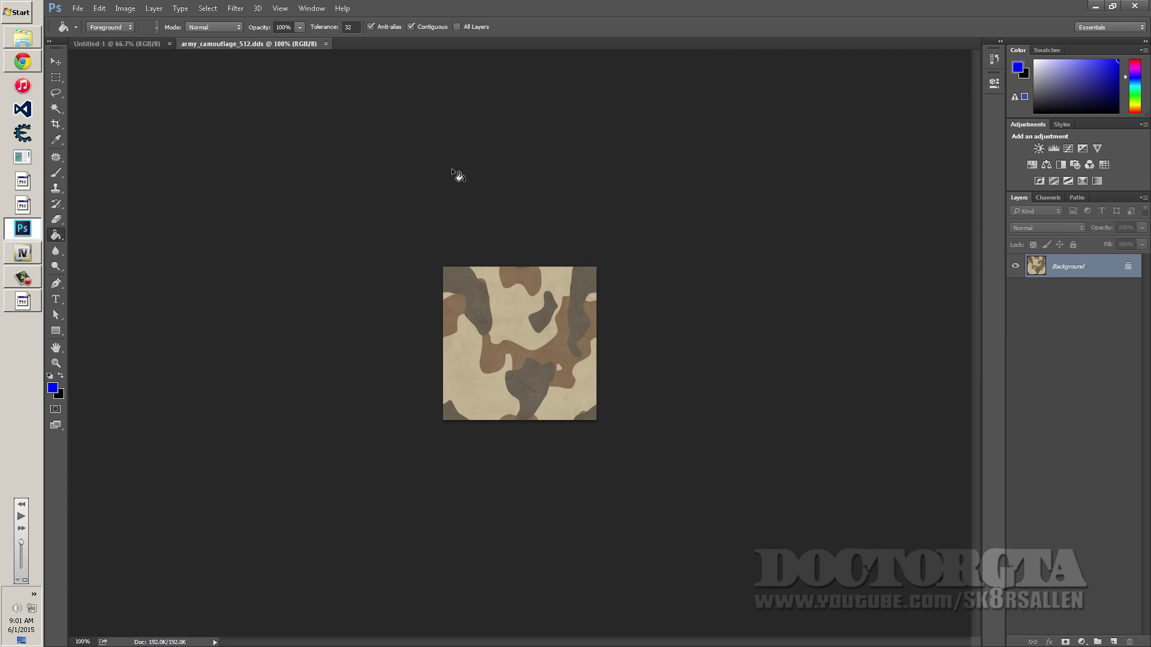
left_click(168, 43)
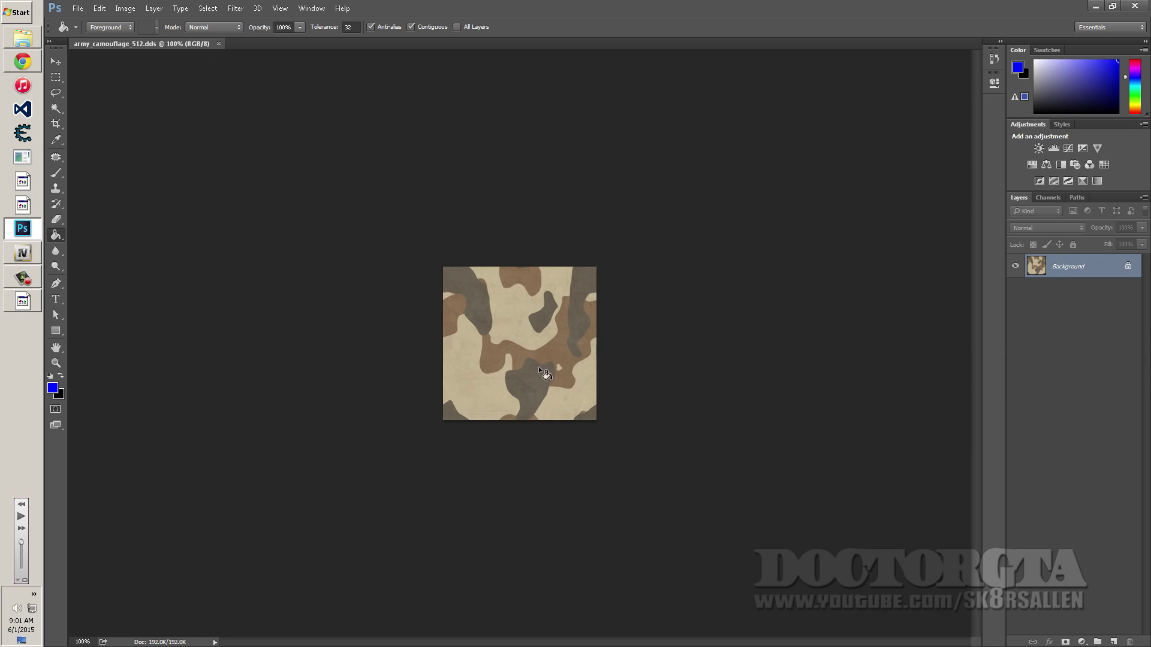
- Start saving the image in D3D/DDS format over army_camouflage_512.dds on the Desktop, agreeing to replace the existing file
left_click(76, 8)
left_click(144, 134)
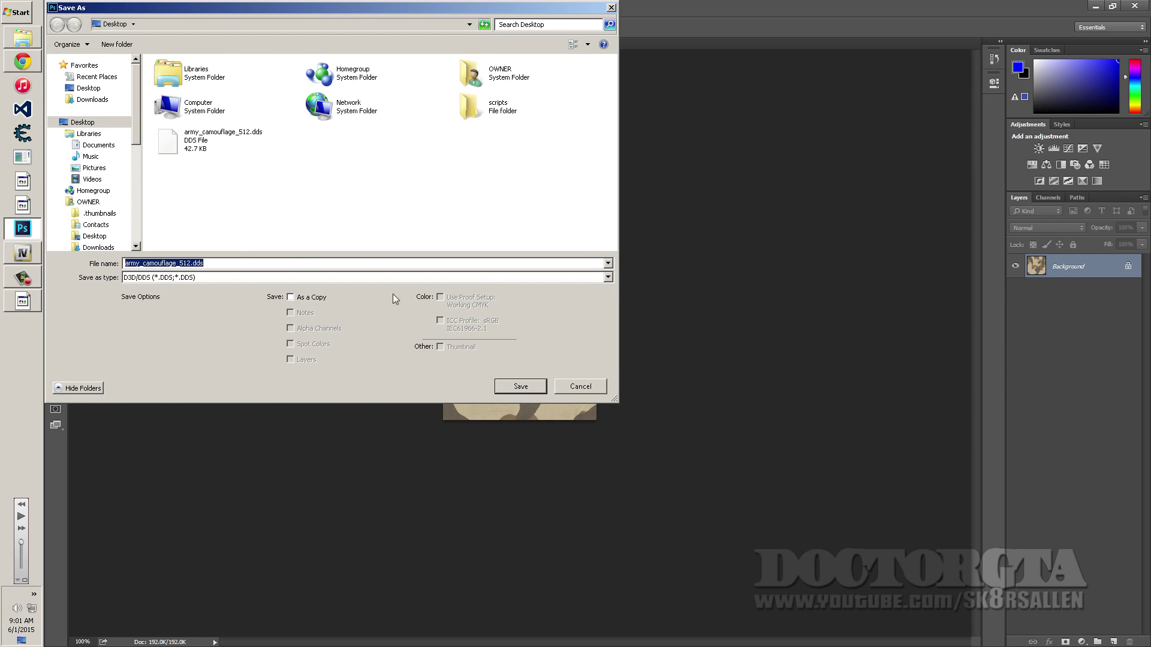
left_click(200, 153)
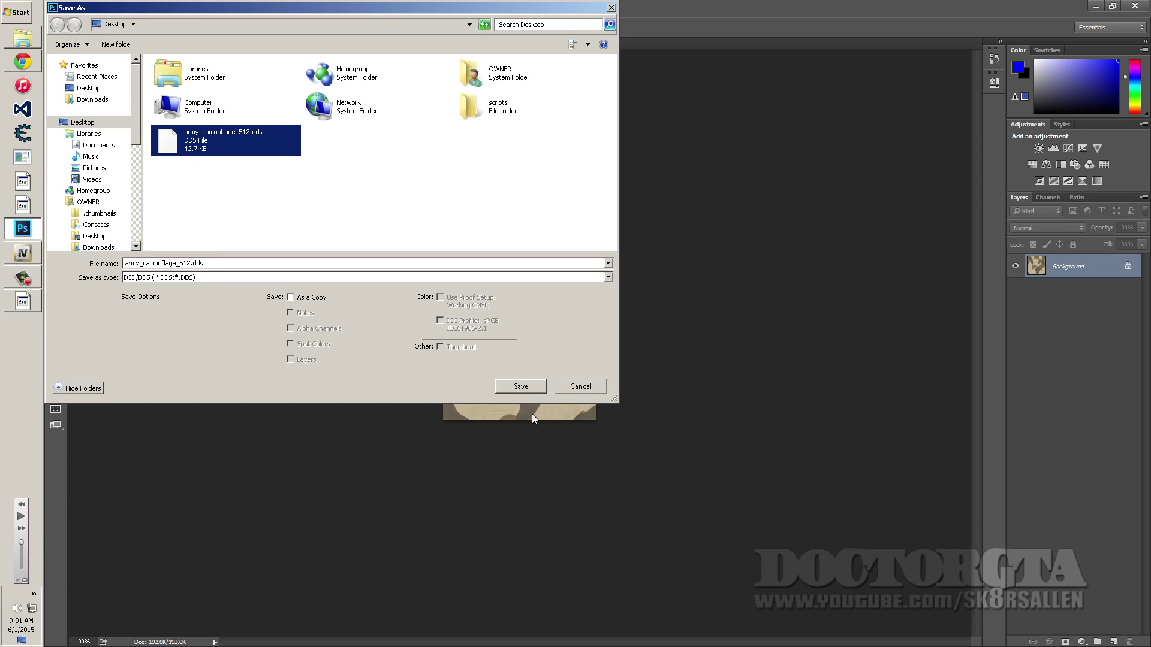
left_click(521, 387)
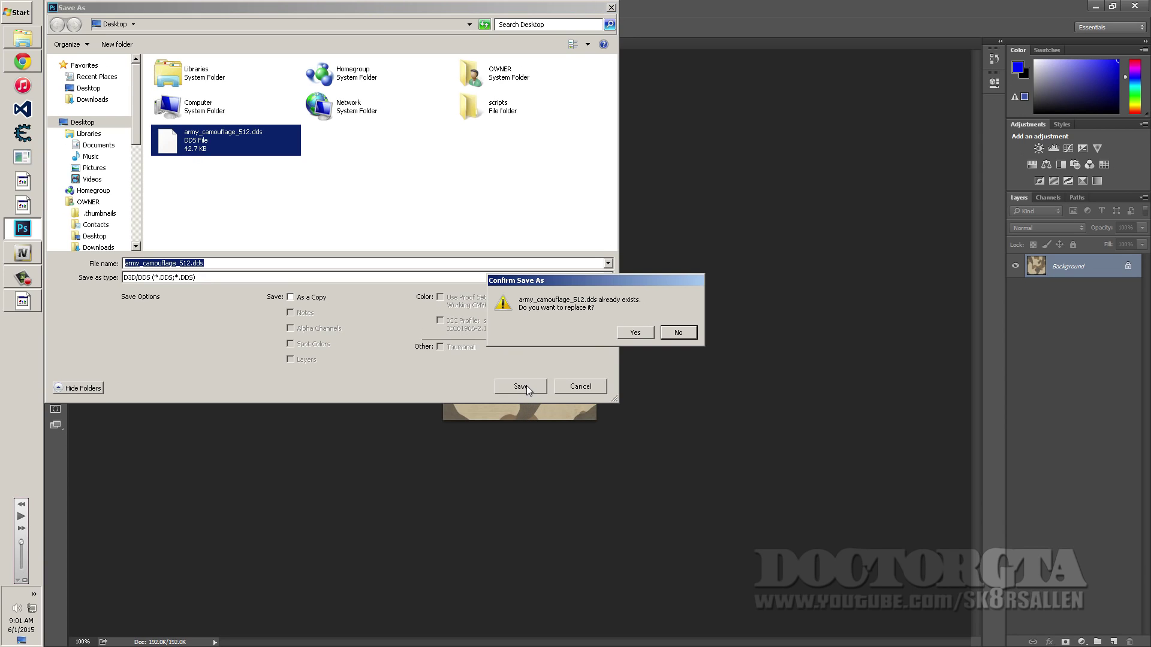
left_click(634, 334)
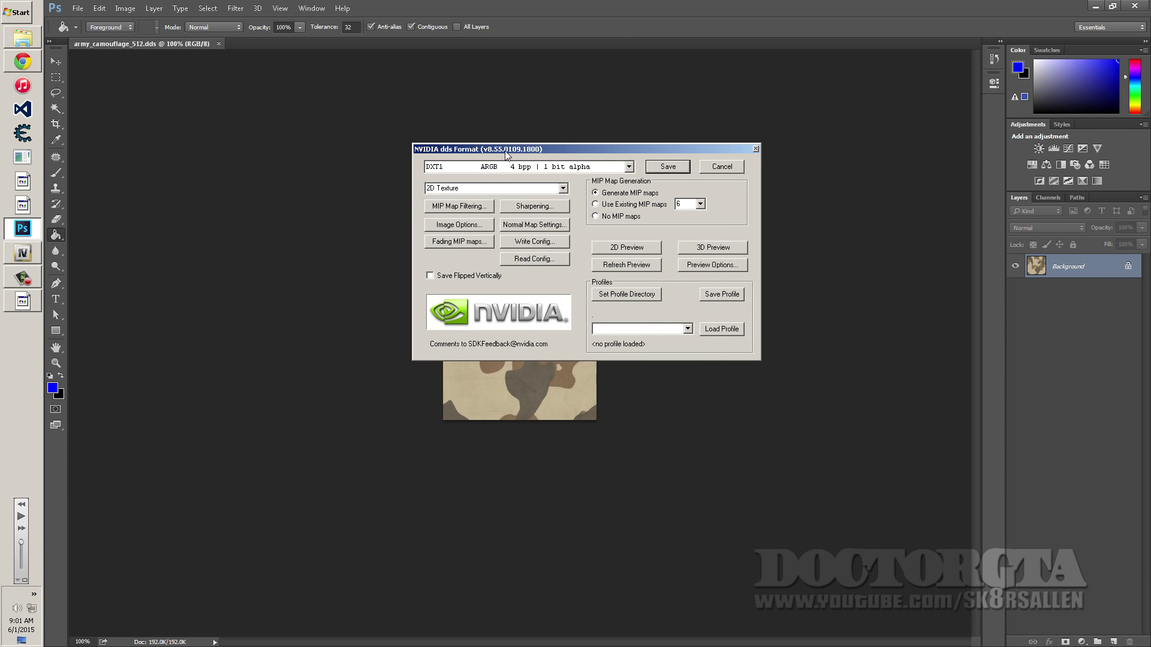
left_click_drag(506, 155, 305, 253)
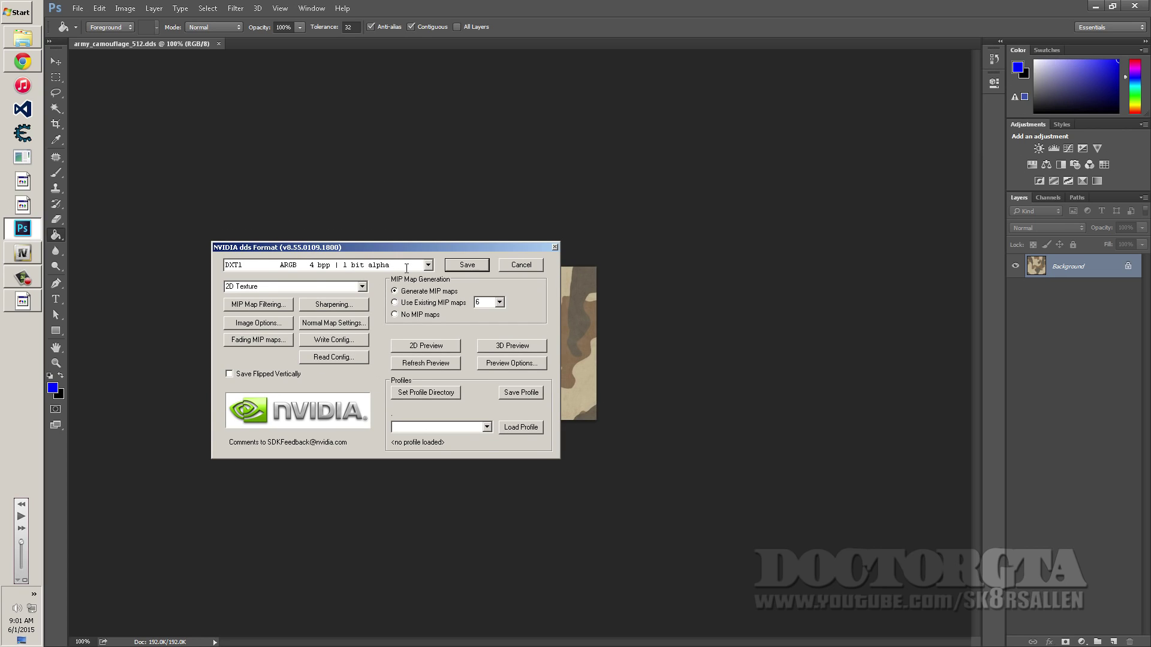
- Open cargobob.ytd in OpenIV's texture editor and compare the camouflage texture's compression format and mipmap count with the DDS export settings
left_click(19, 251)
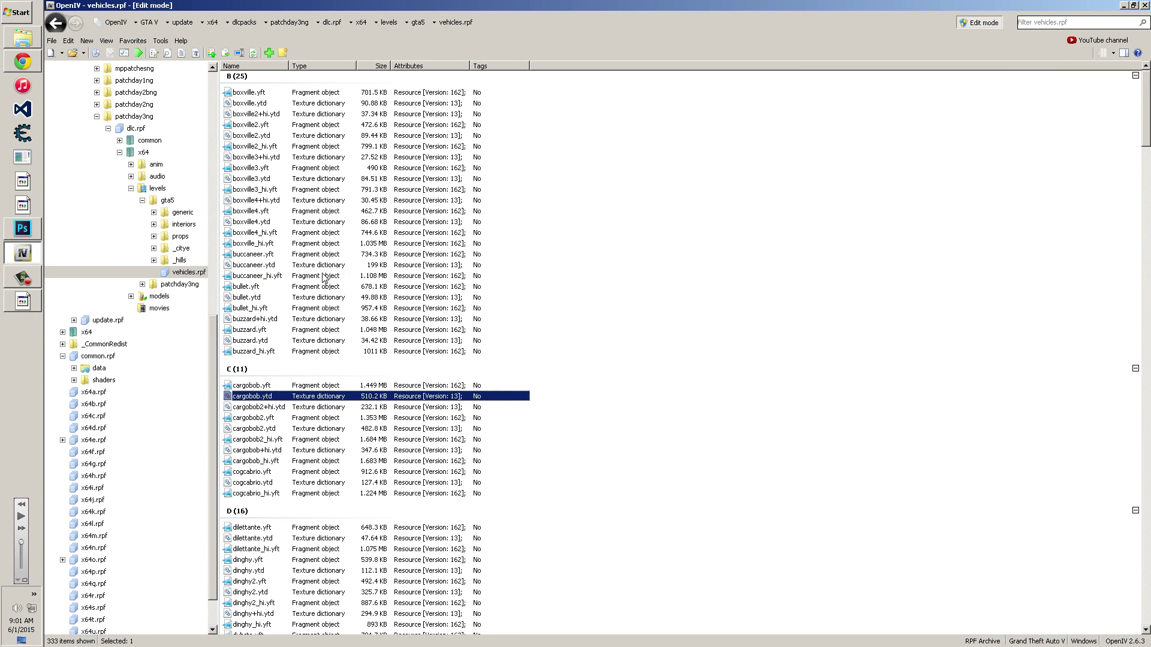
double_click(292, 394)
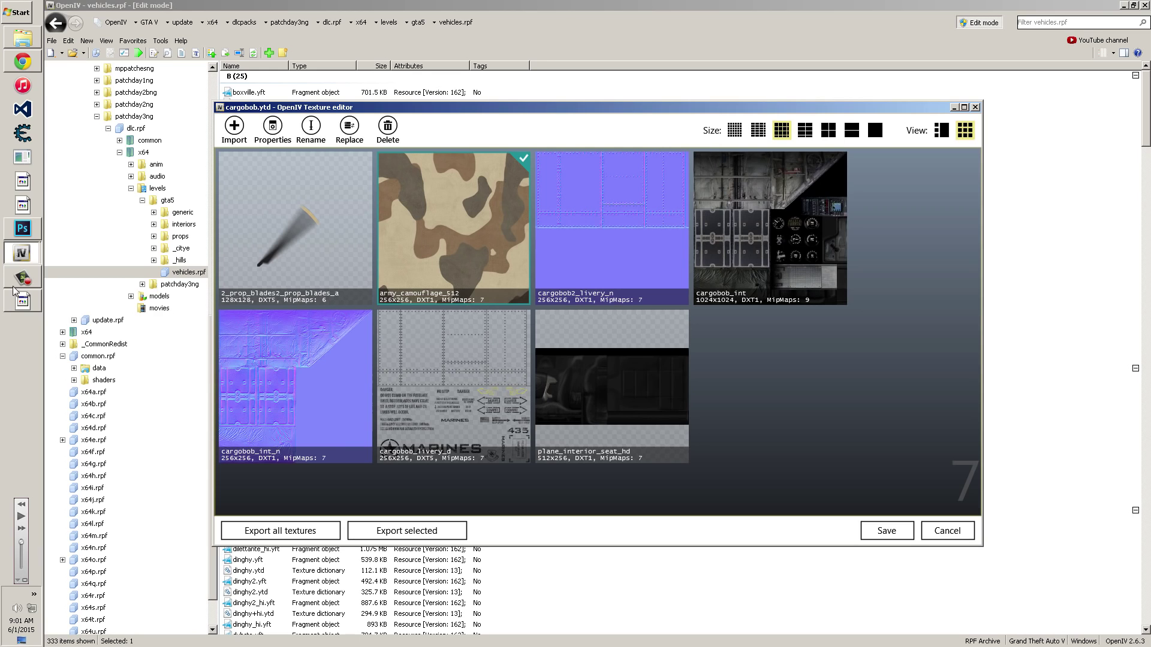
left_click(23, 234)
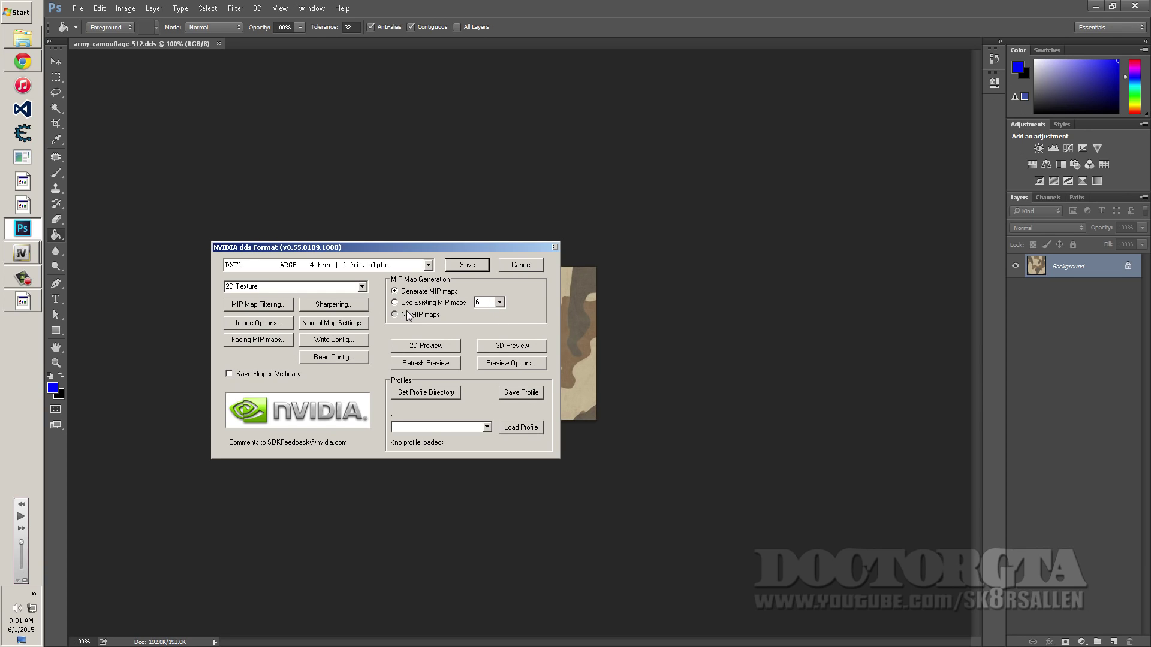
left_click(418, 292)
left_click(500, 302)
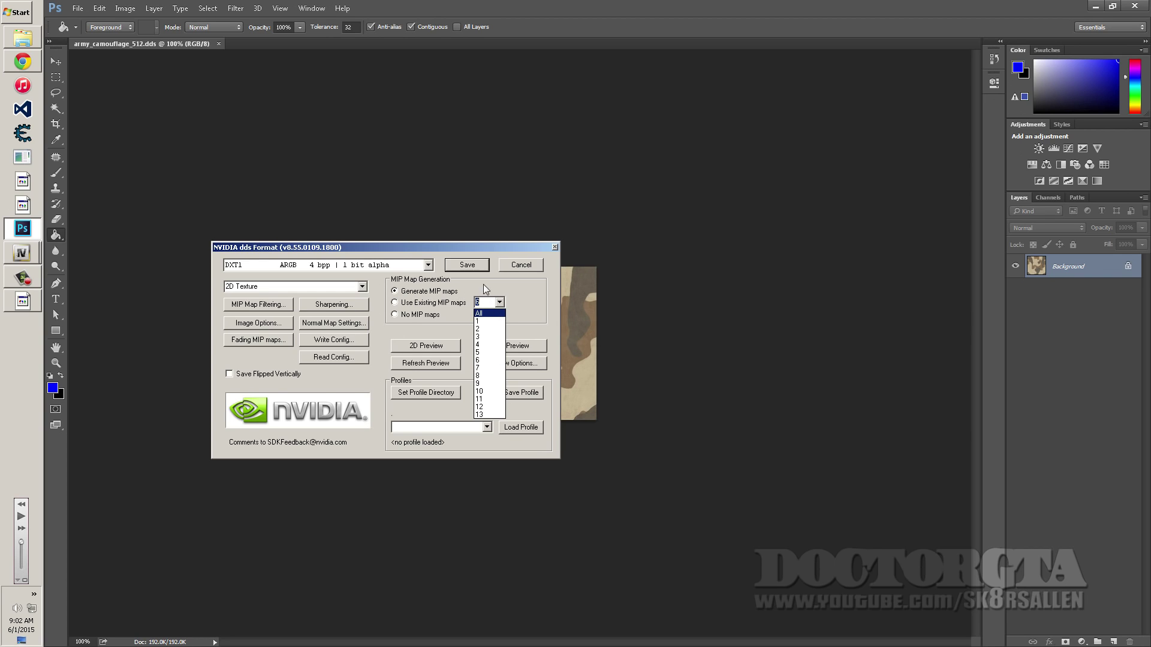
left_click(485, 290)
left_click(20, 257)
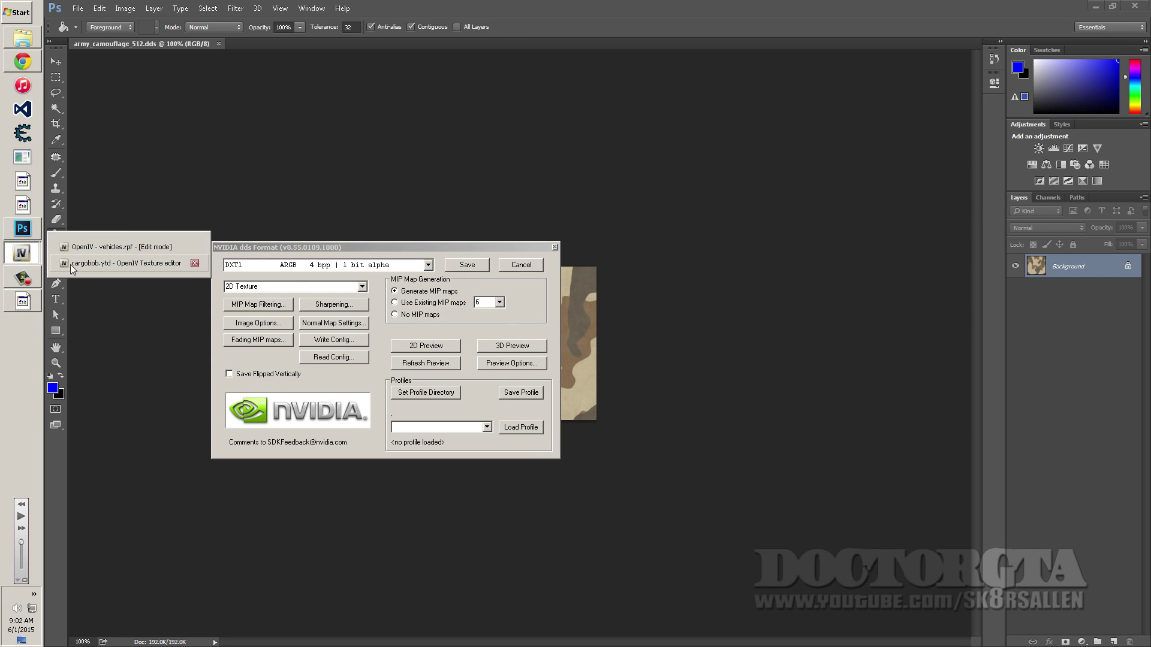
left_click(75, 262)
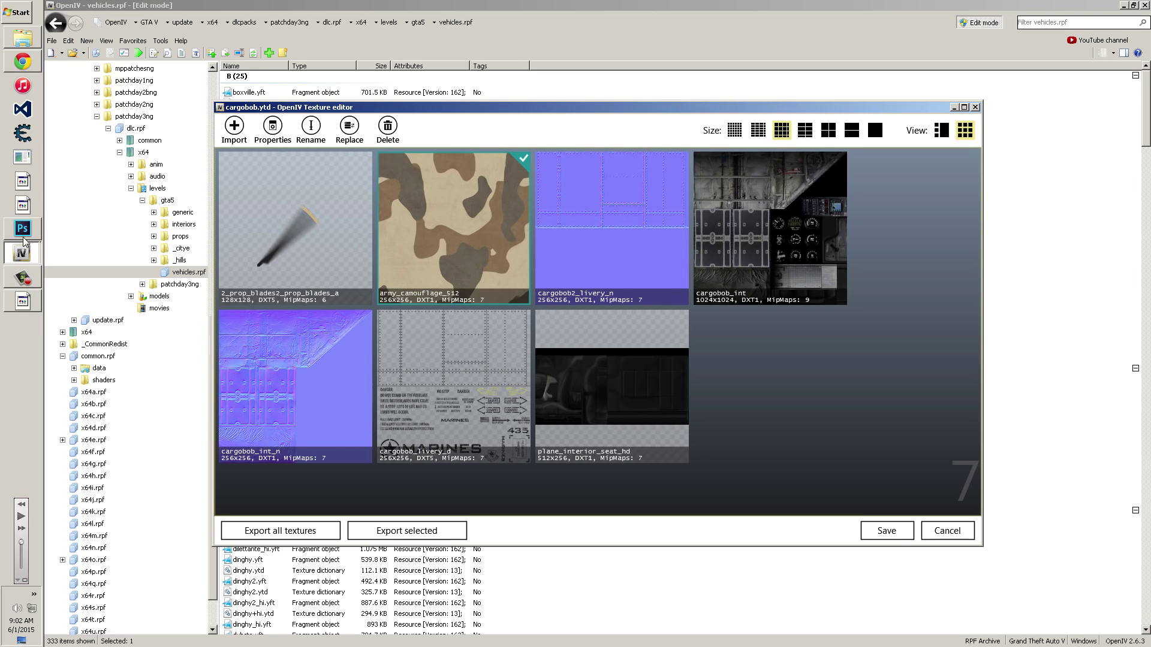
left_click(23, 302)
- Back in Photoshop, save the DDS with 7 generated MIP maps and the DXT1 ARGB 4 bpp, 1 bit alpha format
left_click(22, 232)
left_click(500, 303)
left_click(486, 367)
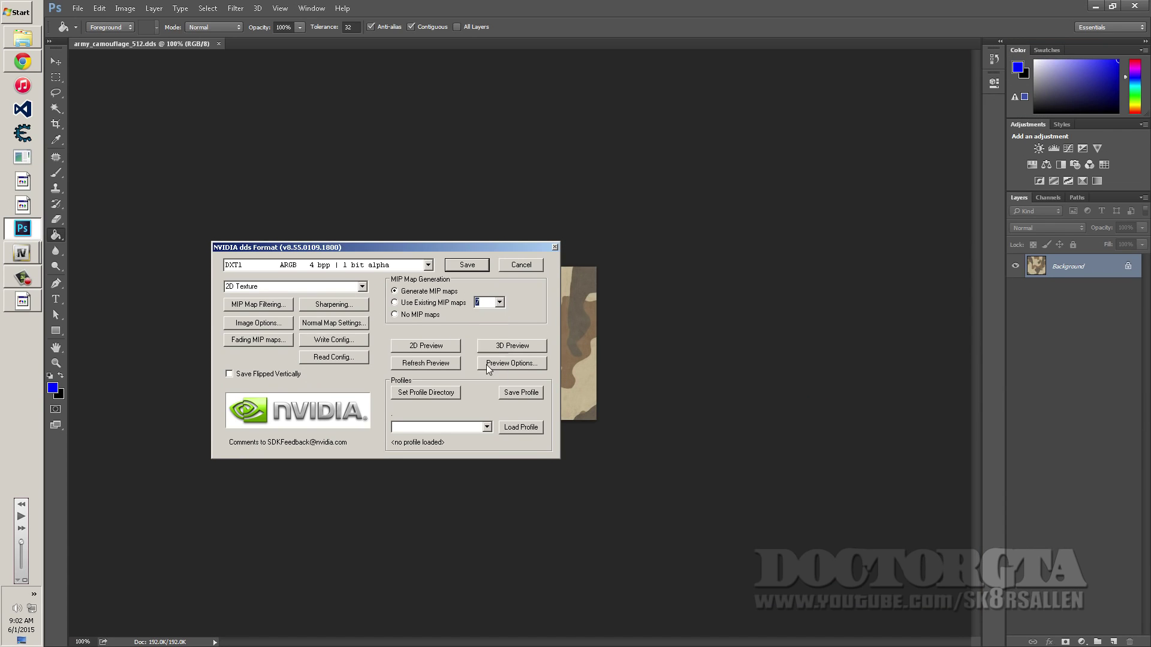
left_click(428, 265)
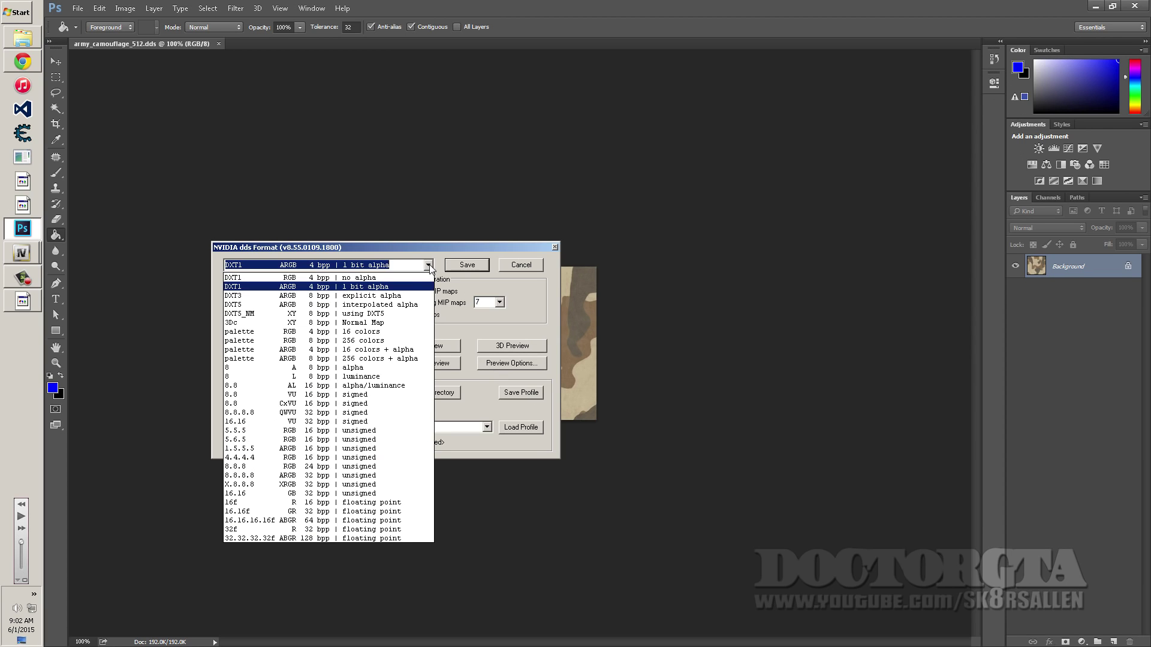
left_click(364, 287)
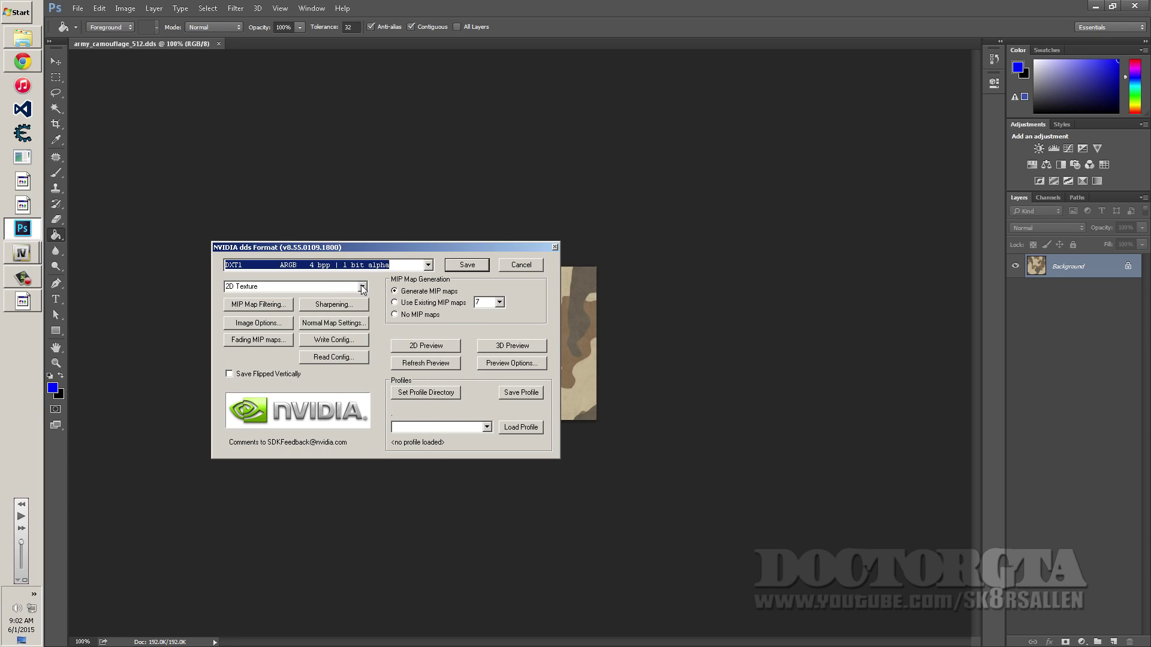
left_click(462, 264)
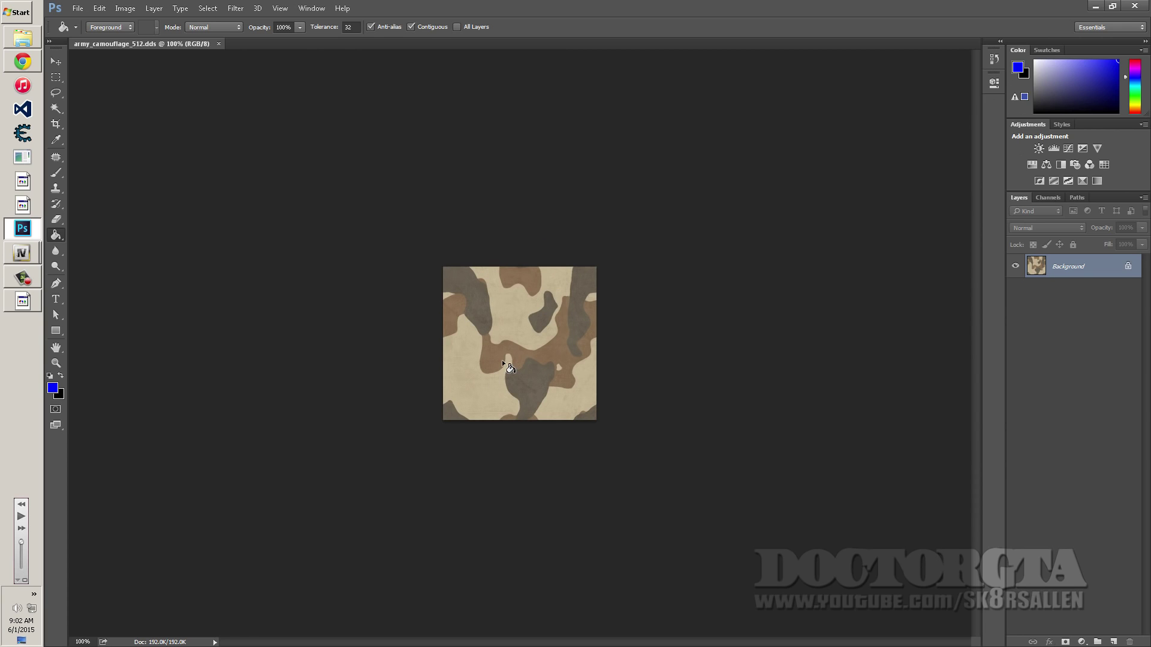
- Switch to OpenIV's texture editor and check the compression format of the cargobob_livery_d texture
left_click(22, 253)
left_click(138, 264)
left_click(451, 420)
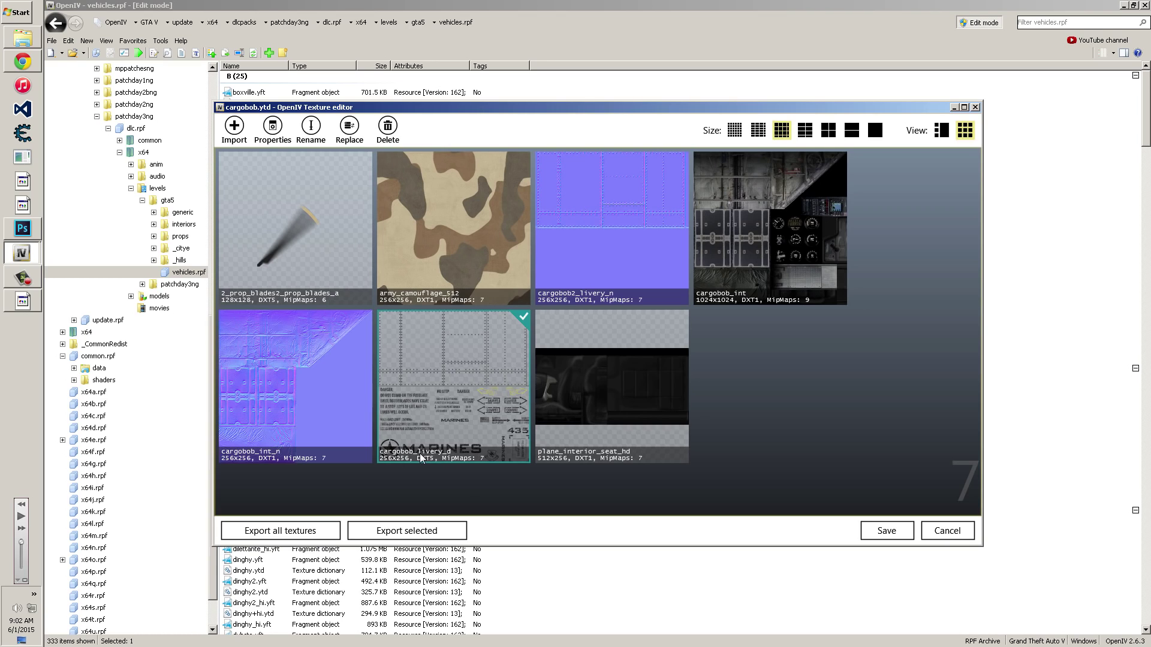
- Back in Photoshop, start saving over army_camouflage_512.dds and select the DXT5 ARGB 8 bpp, interpolated alpha format
left_click(14, 230)
left_click(77, 8)
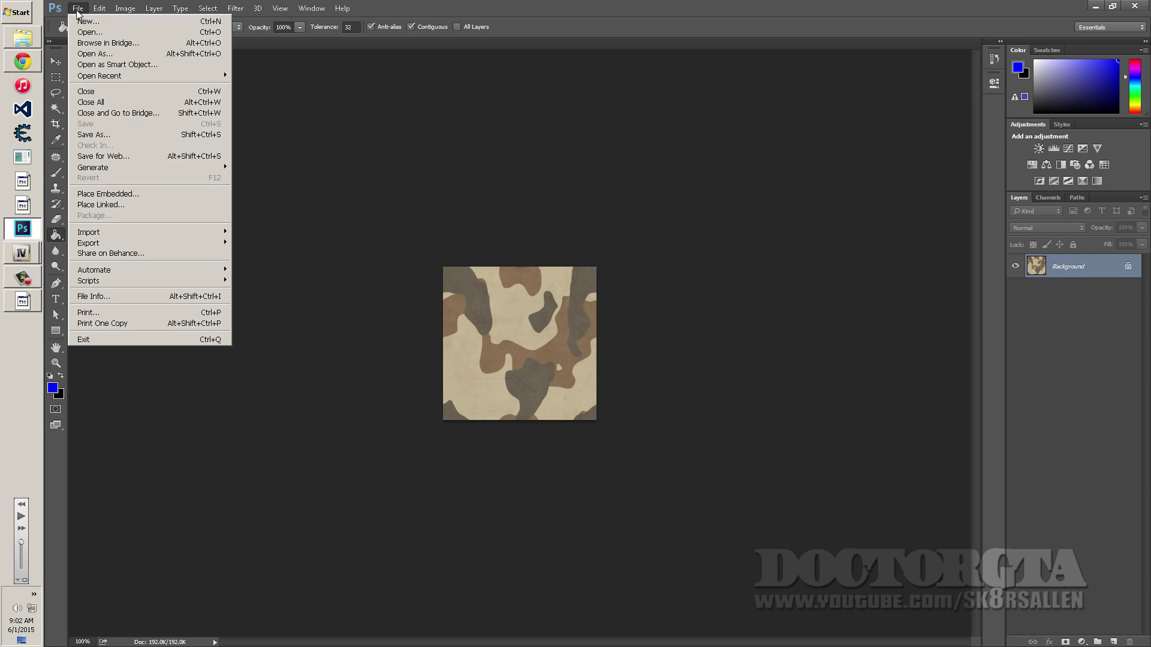
left_click(117, 135)
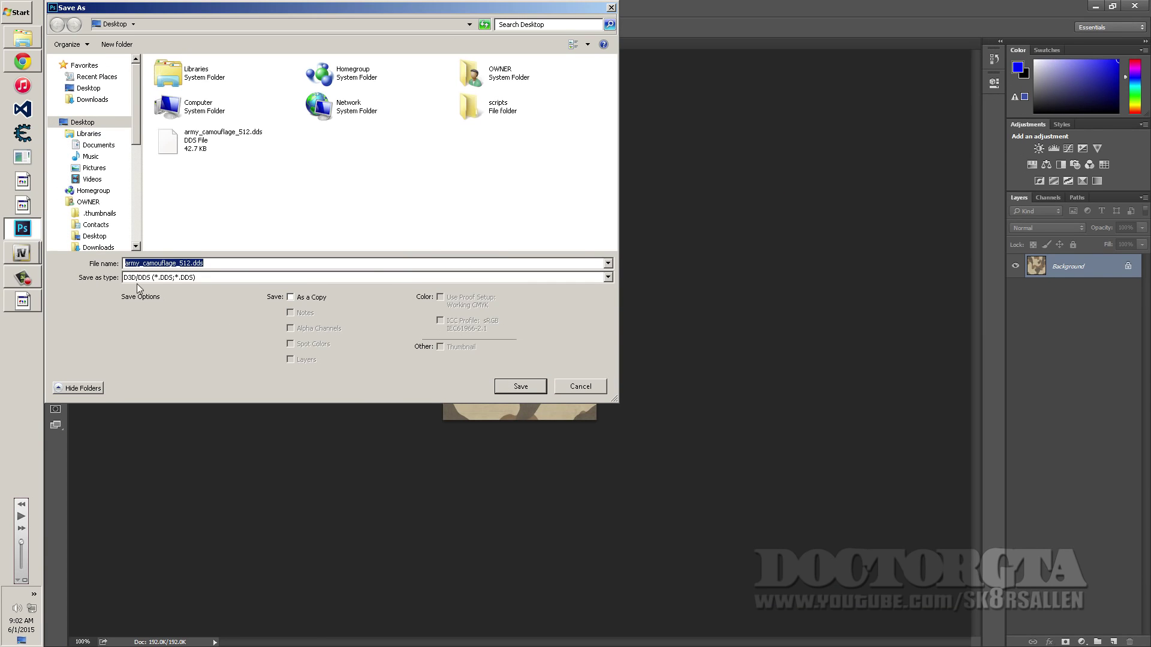
left_click(513, 385)
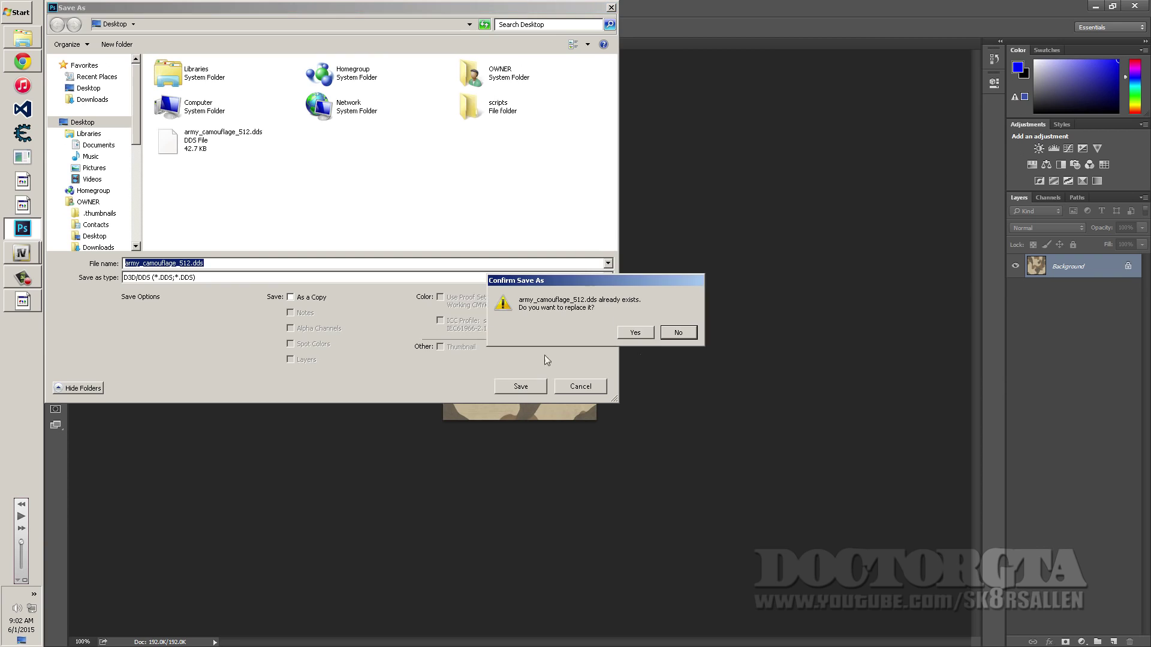
left_click(636, 333)
left_click(629, 168)
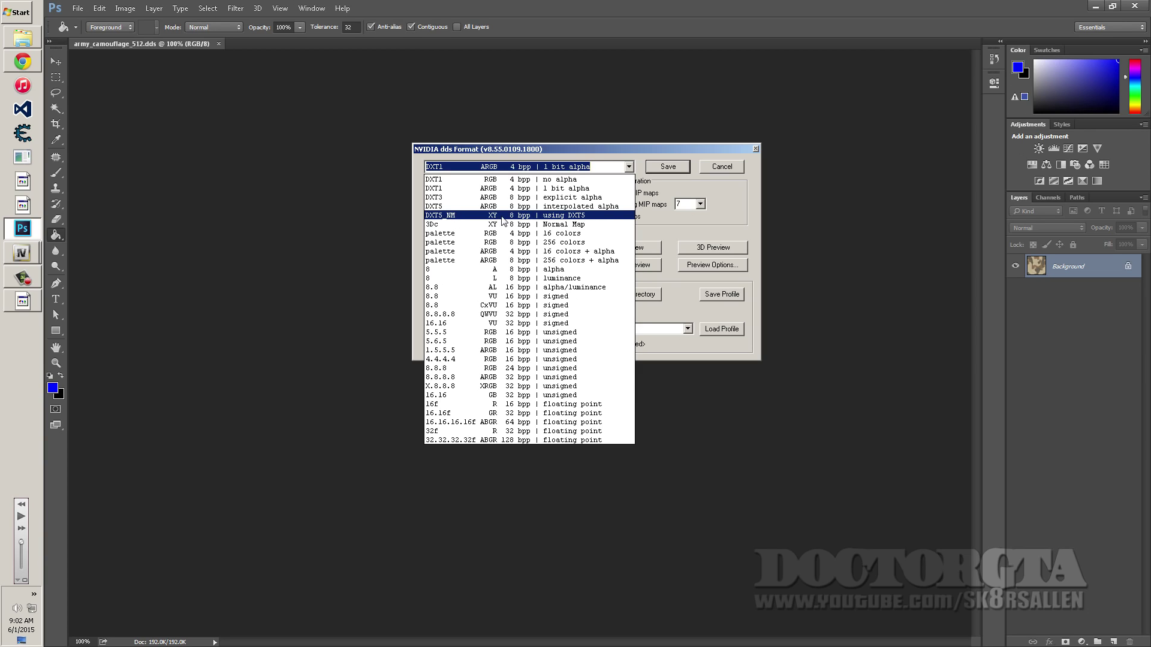
left_click(608, 209)
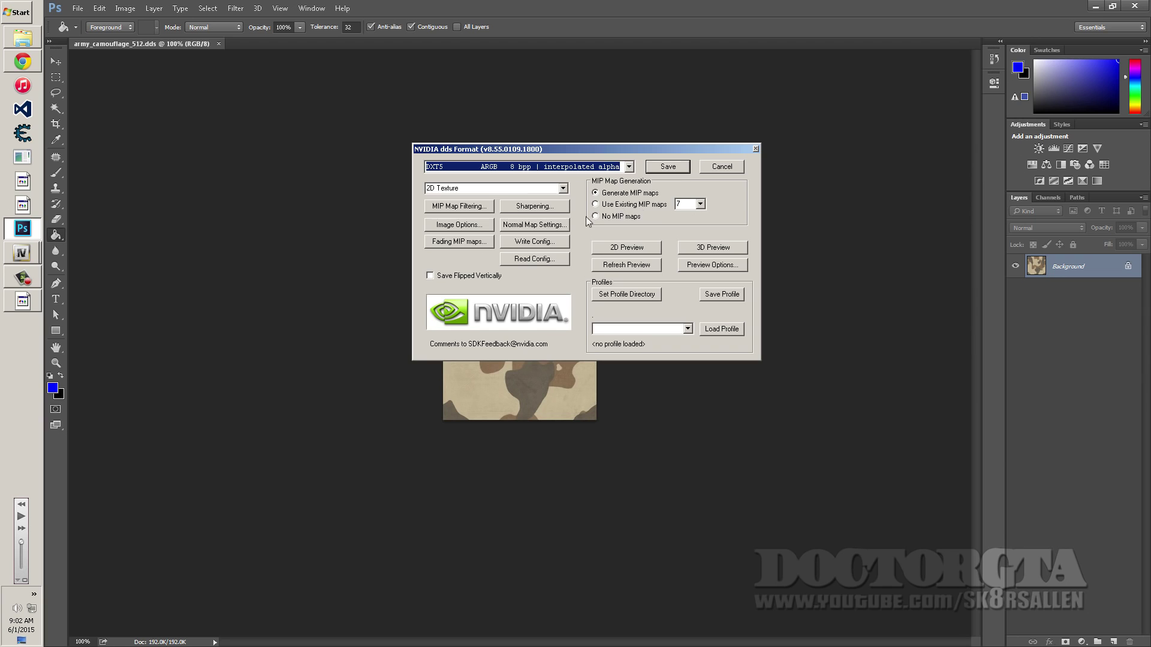
- Compare the livery texture's compression format and mipmap count in OpenIV with the DDS export settings in Photoshop
mouse_move(21, 254)
left_click(195, 263)
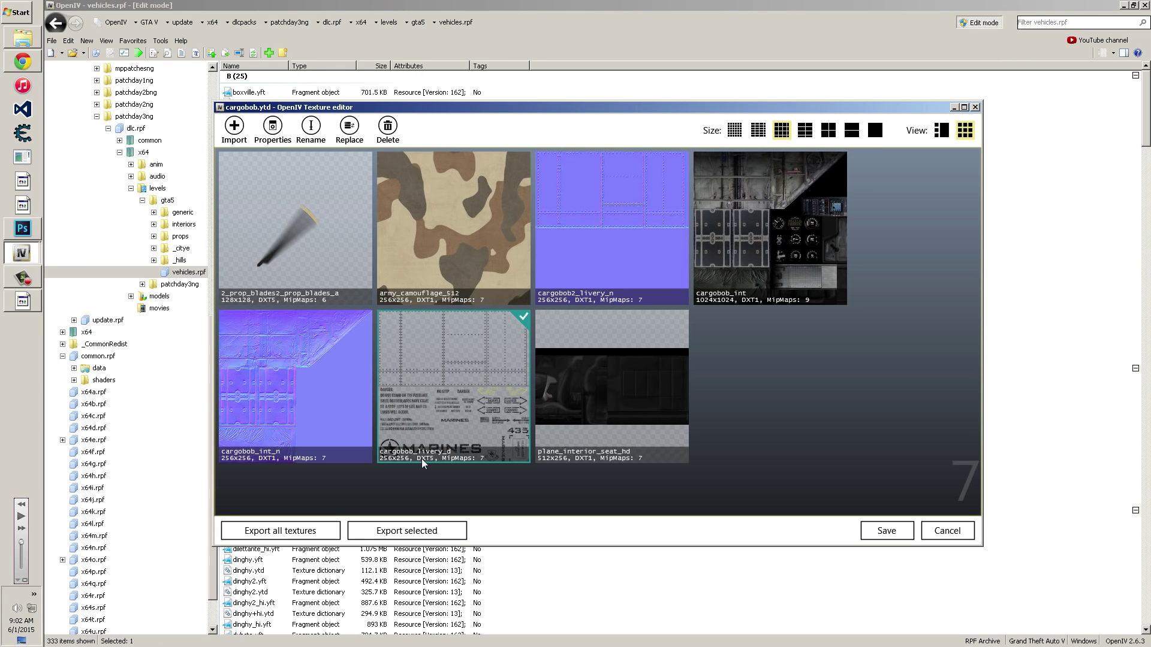
left_click(23, 228)
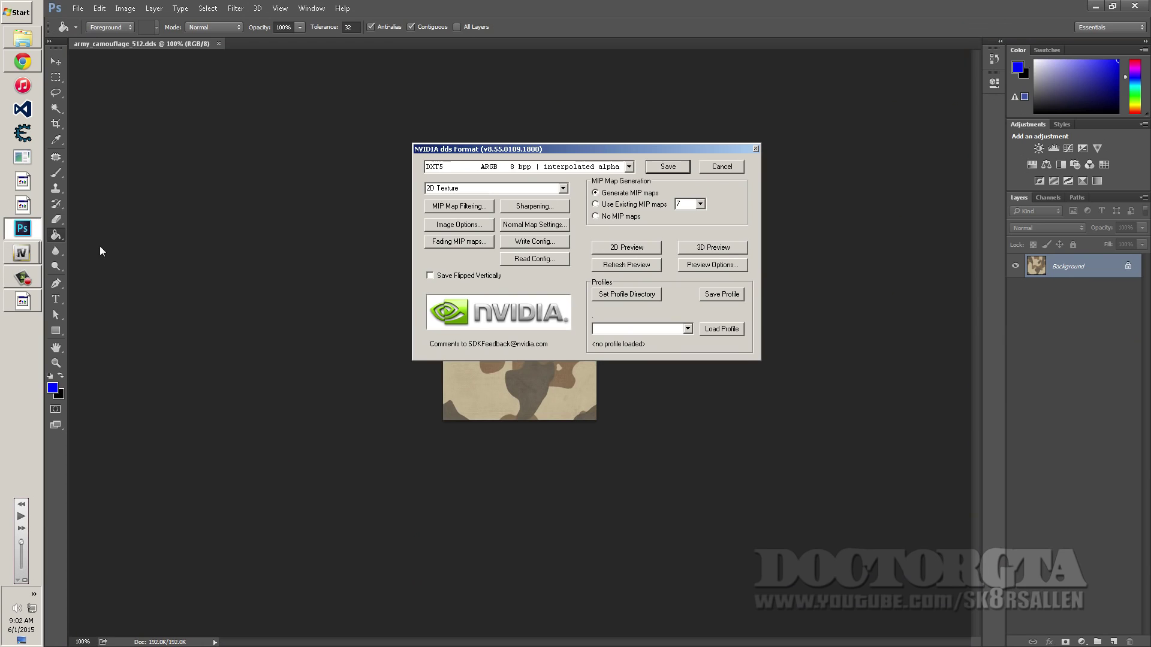
left_click(668, 167)
mouse_move(29, 264)
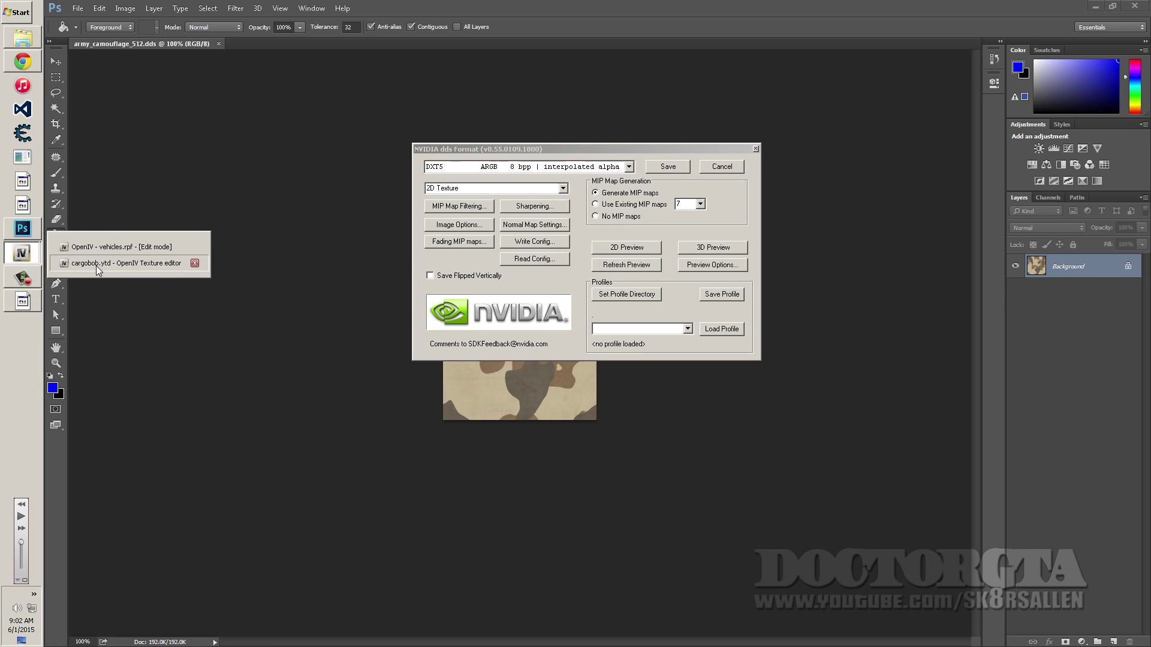
left_click(89, 267)
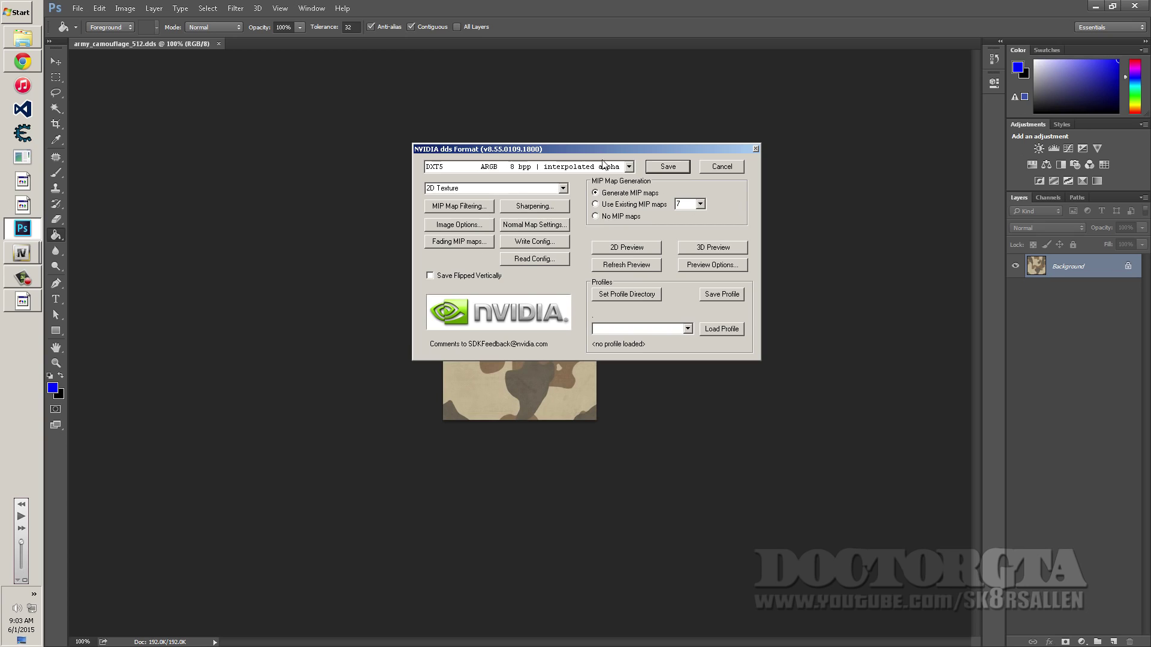
- Review the available DDS compression formats and cancel the export
left_click(628, 167)
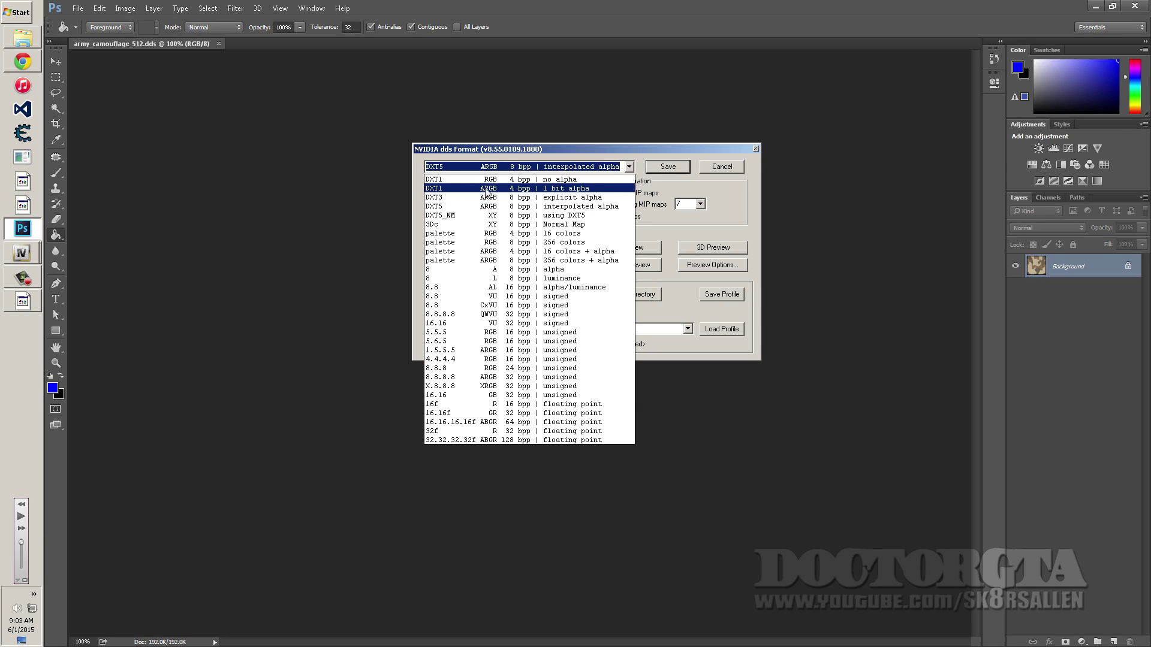
left_click(696, 187)
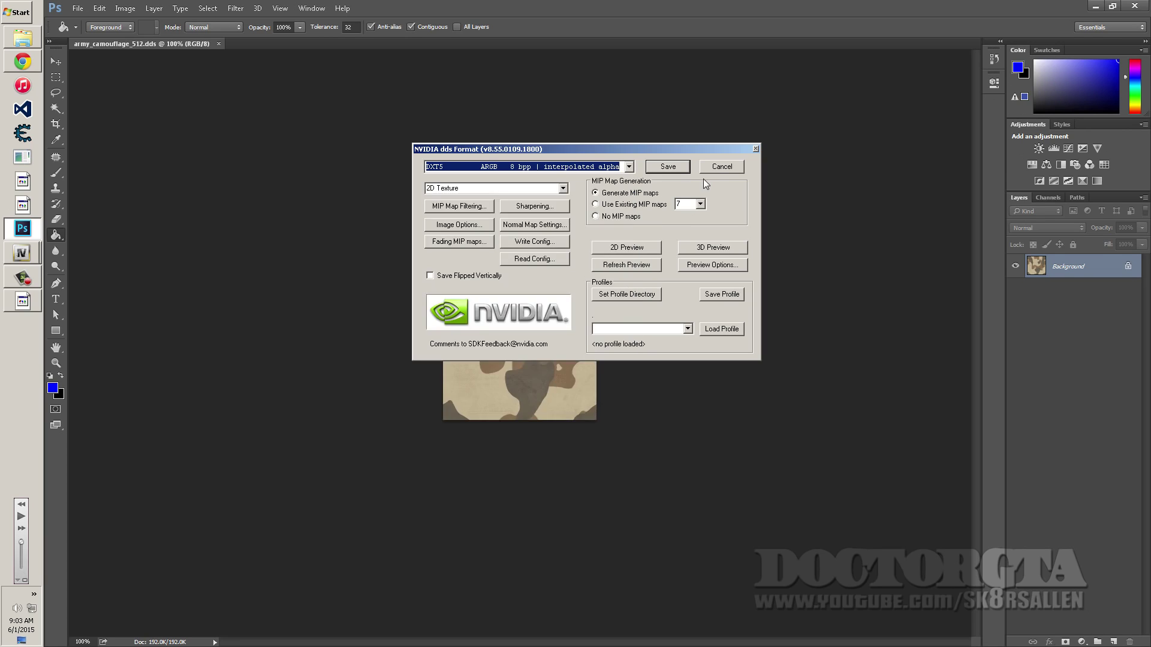
left_click(721, 166)
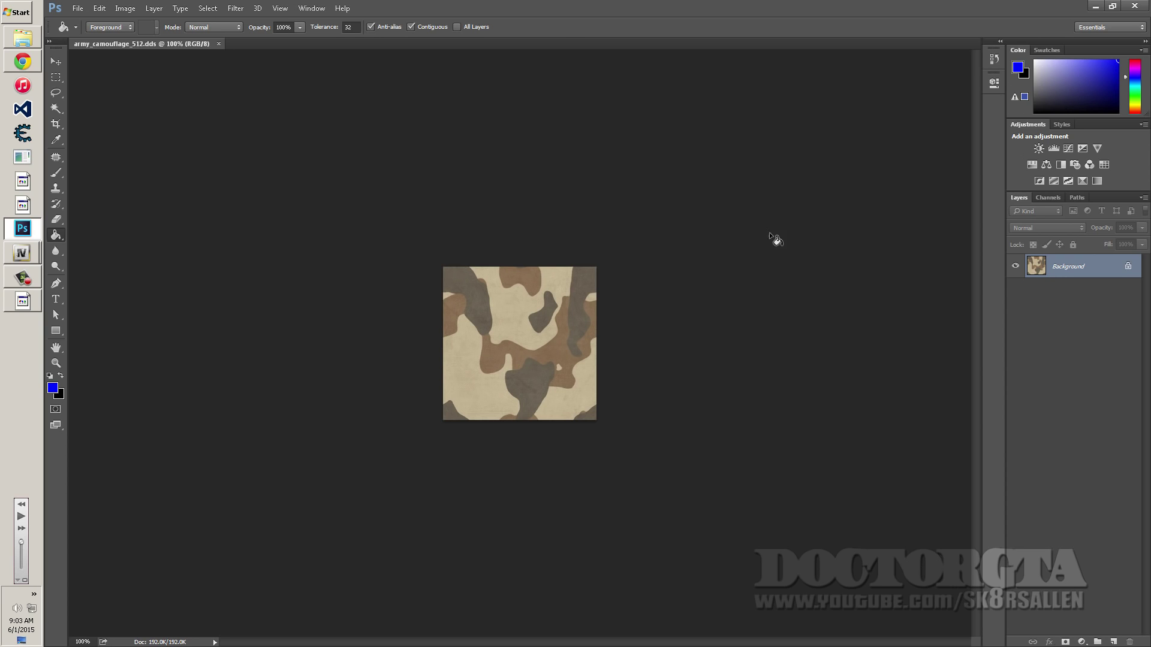
- Close Photoshop and leave OpenIV's cargobob.ytd texture editor without saving
left_click(1135, 8)
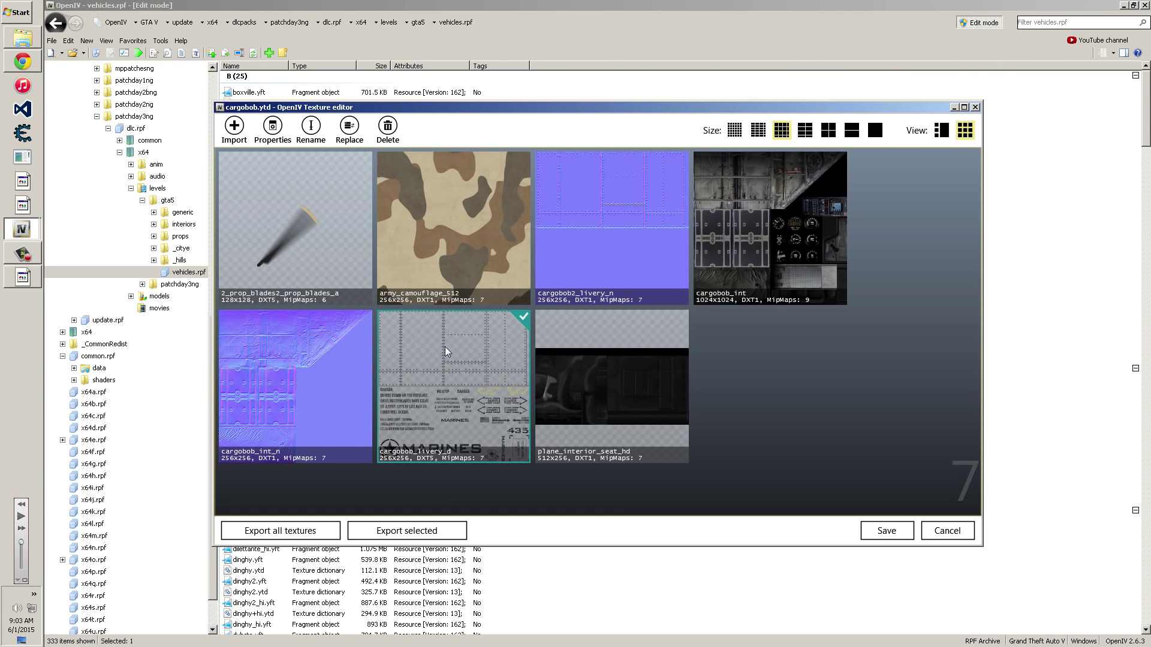
left_click(947, 531)
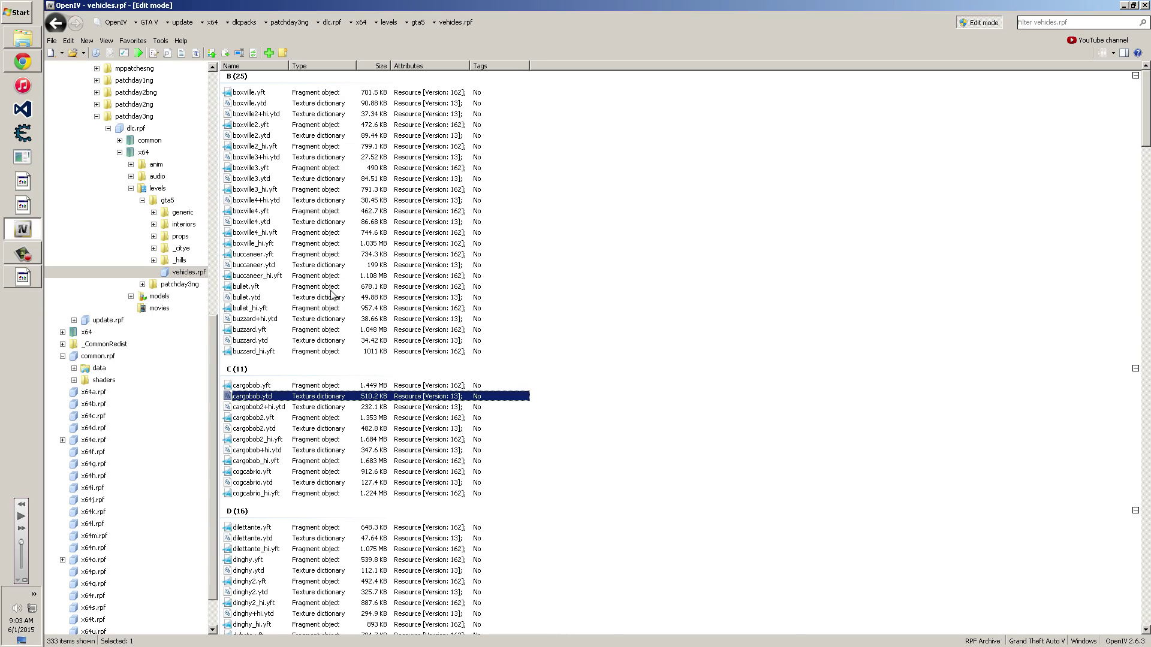
- In Texture Toolkit, import army_camouflage_512.dds from the Desktop over the existing texture and preview it
left_click(22, 281)
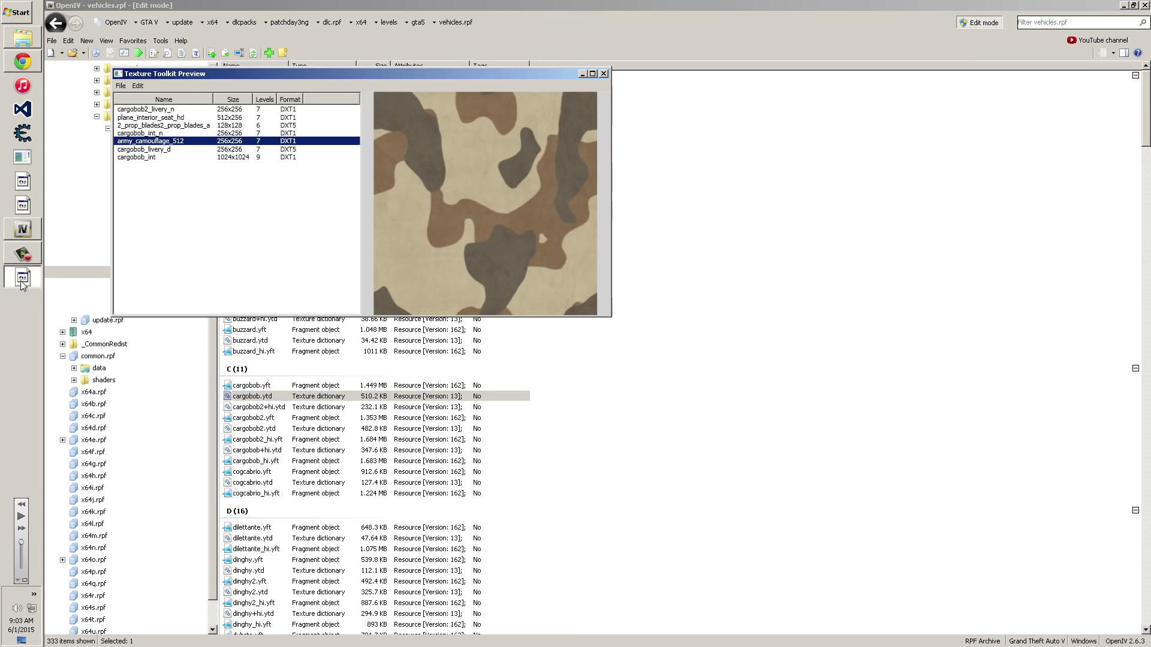
left_click(141, 85)
left_click(145, 105)
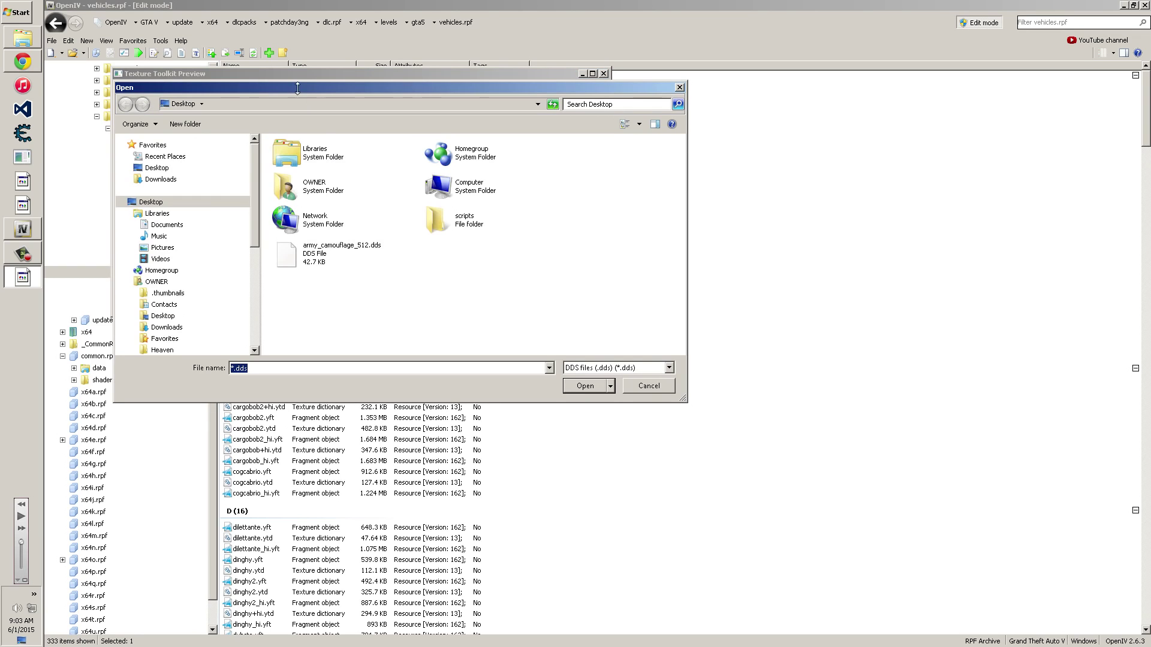
left_click_drag(297, 88, 615, 218)
left_click(635, 386)
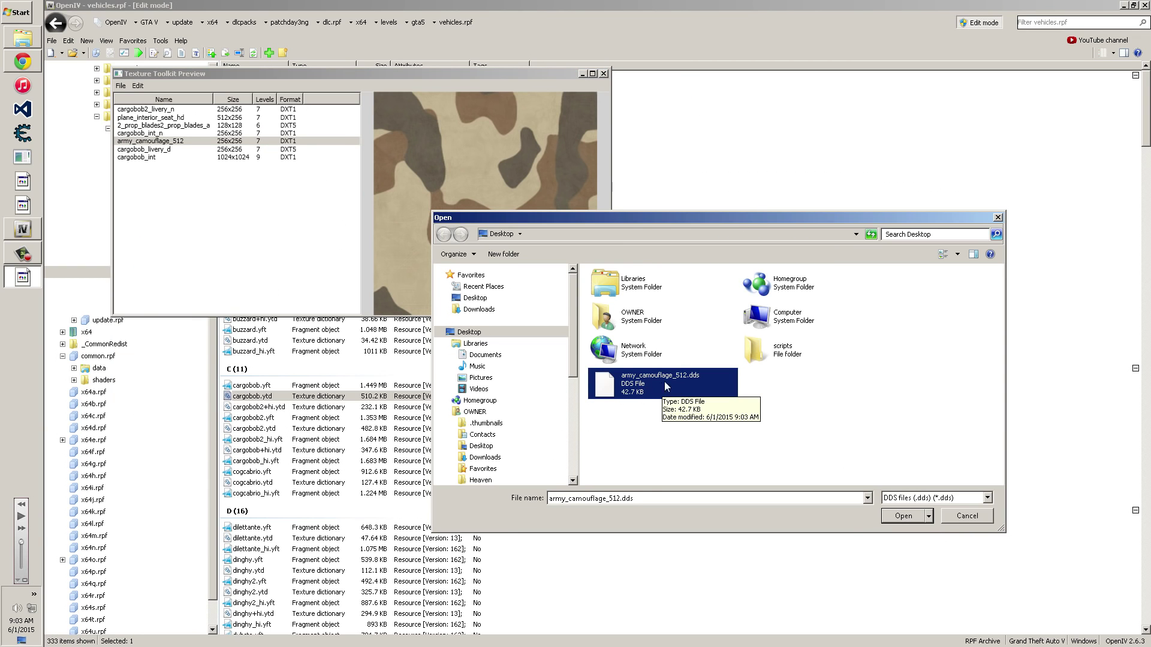
double_click(663, 394)
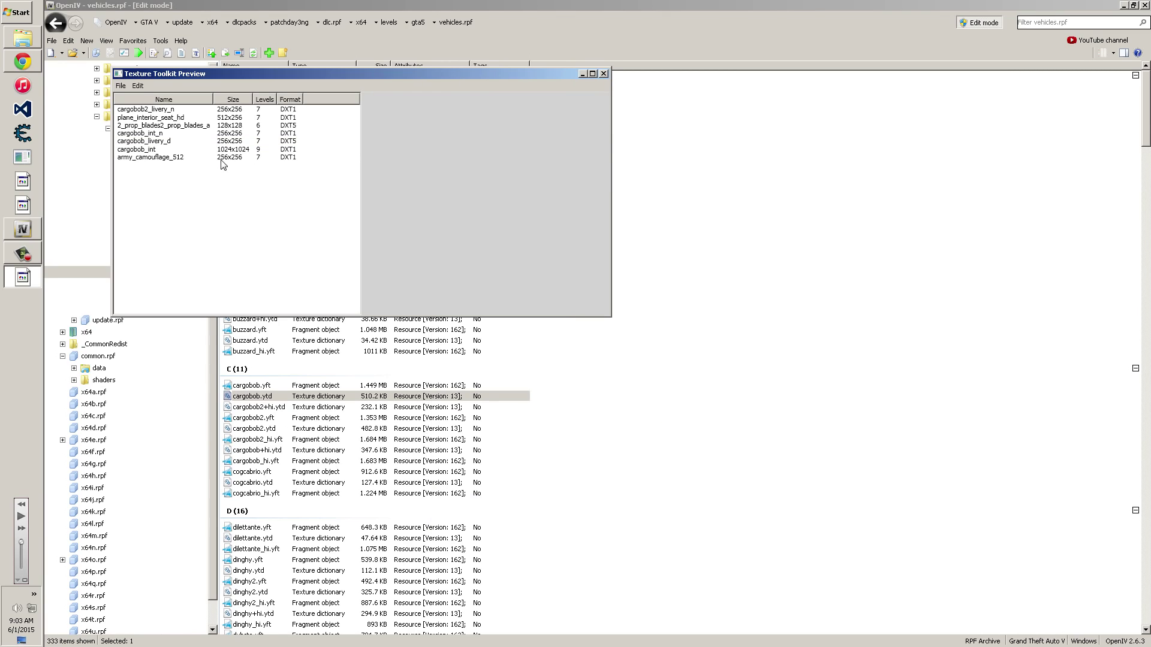
left_click(183, 159)
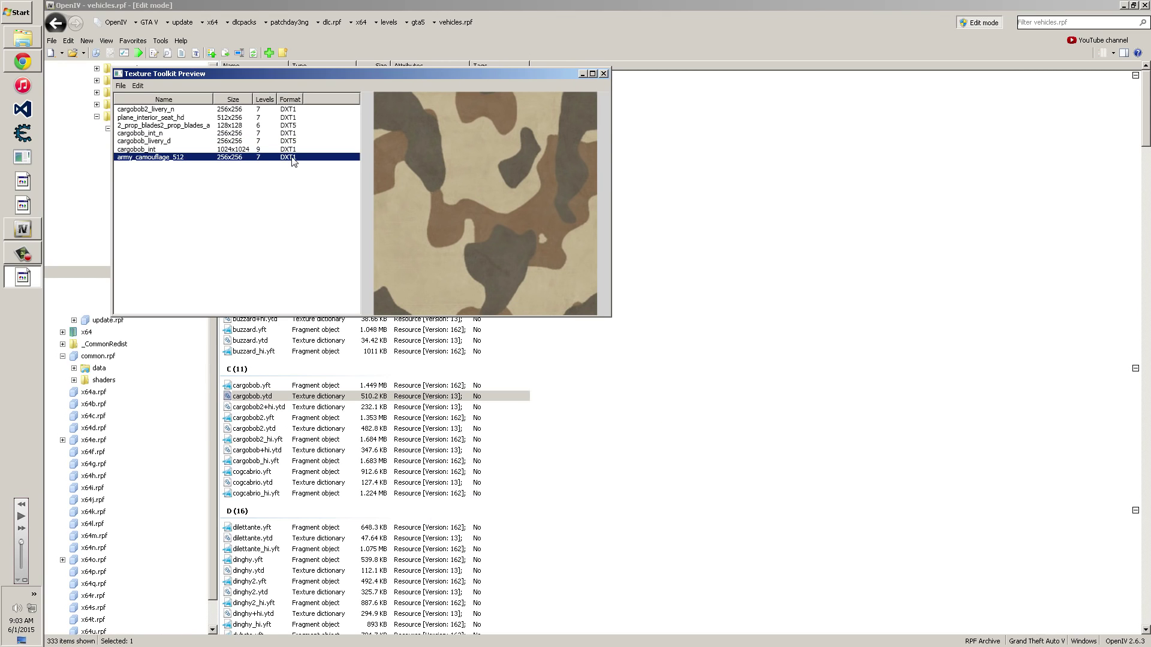
left_click(120, 86)
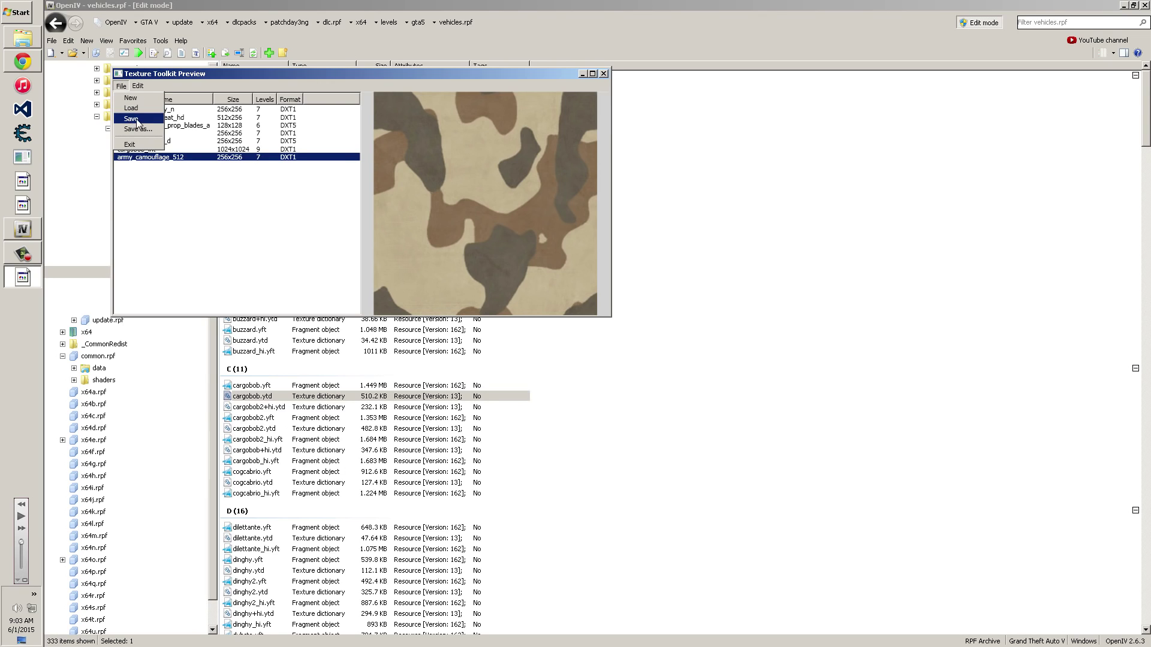
left_click(217, 207)
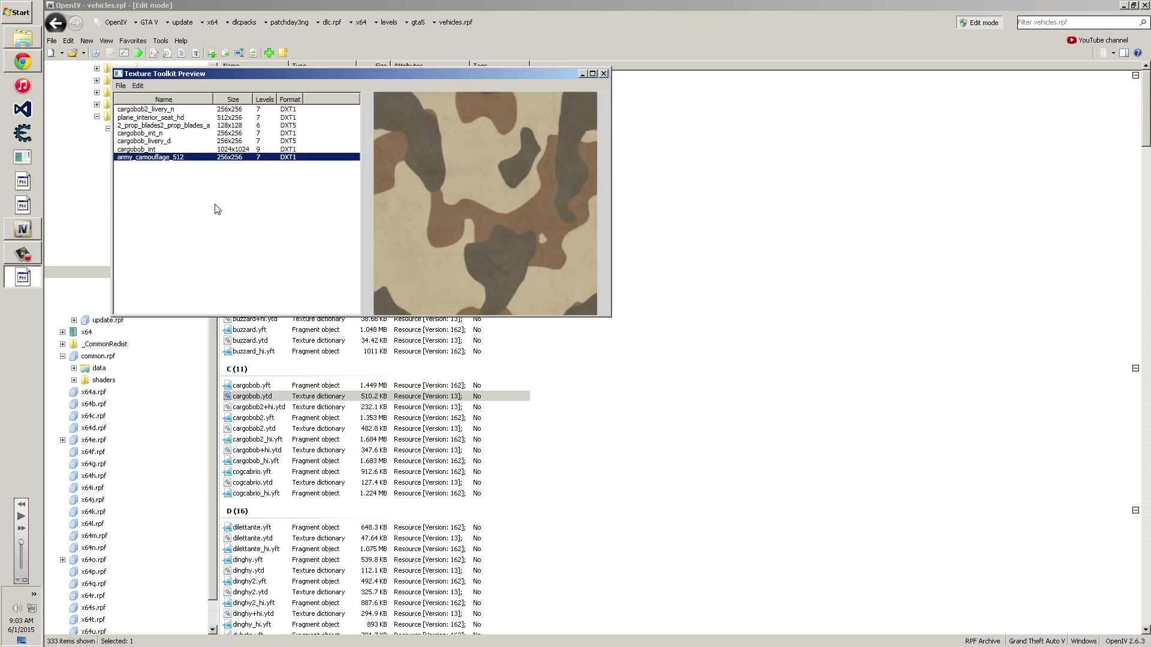
- Launch Photoshop and open army_camouflage_512.dds from the Desktop using default sizes, without loading MIP maps
left_click(3, 5)
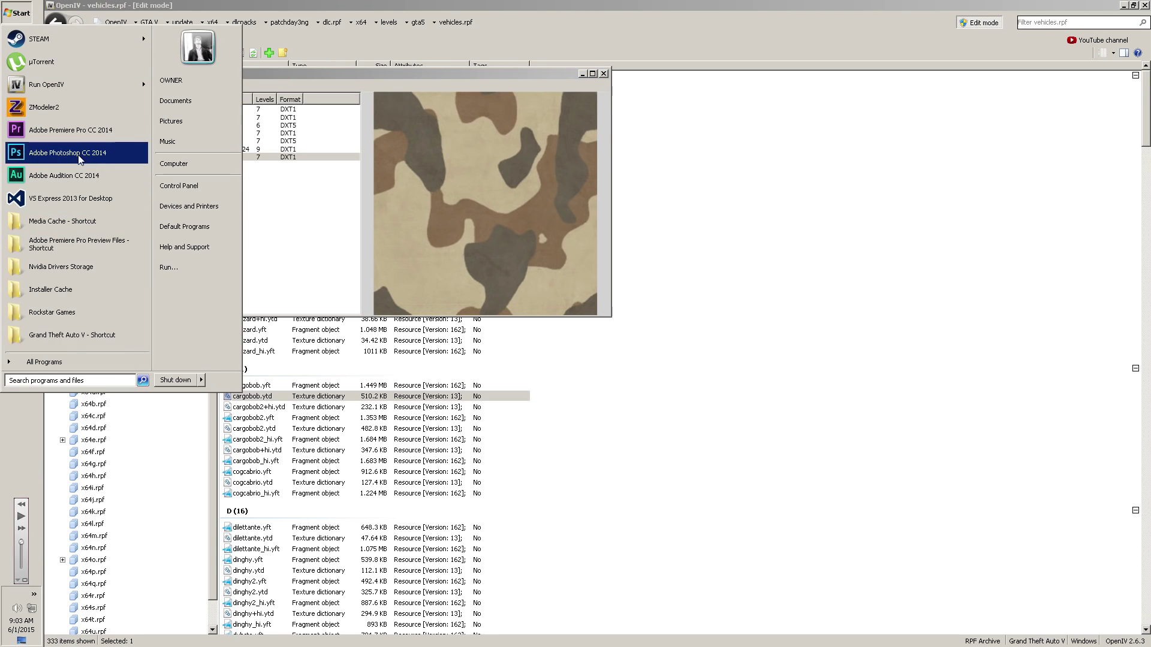
left_click(78, 154)
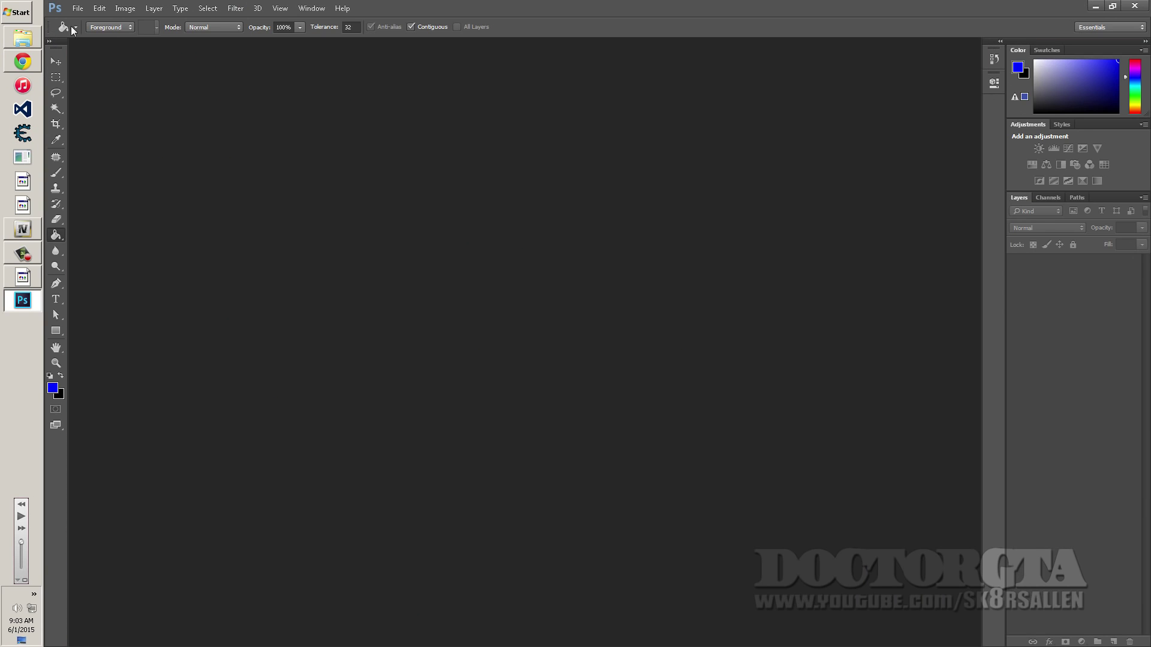
left_click(77, 8)
left_click(90, 31)
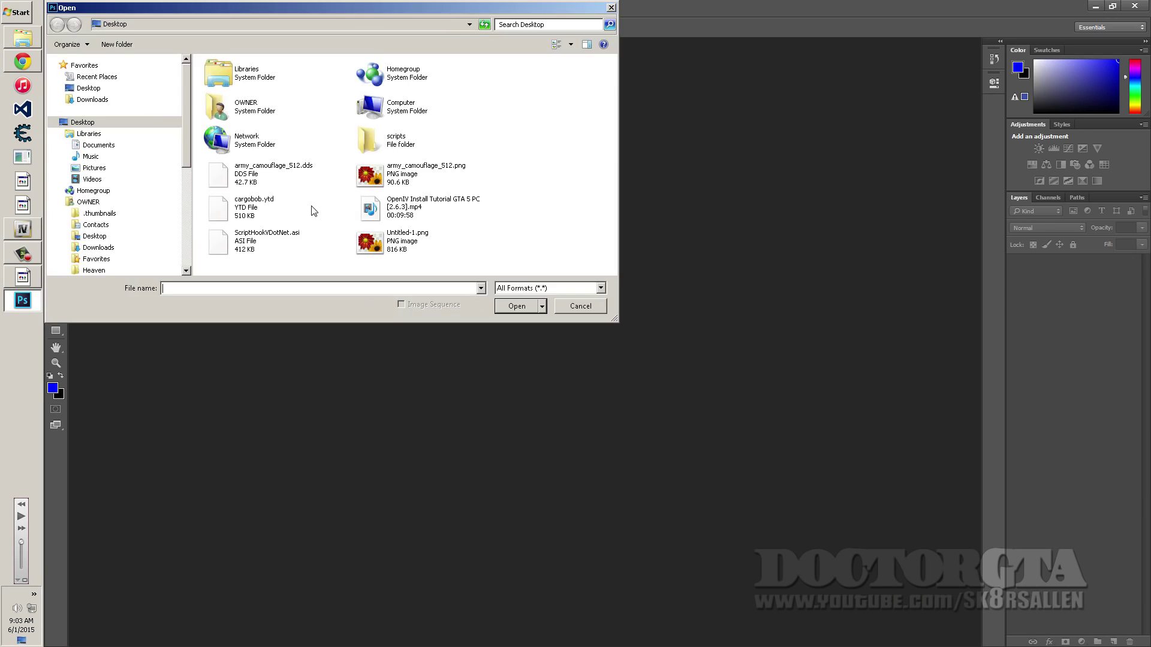
left_click(263, 175)
double_click(264, 175)
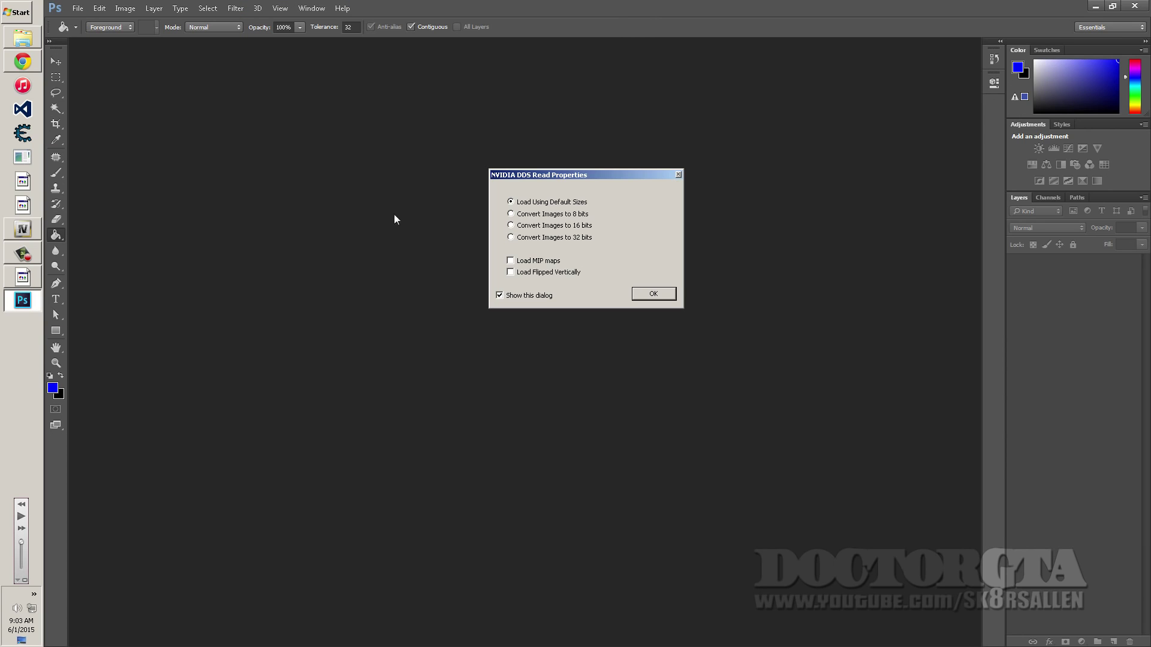
left_click(648, 296)
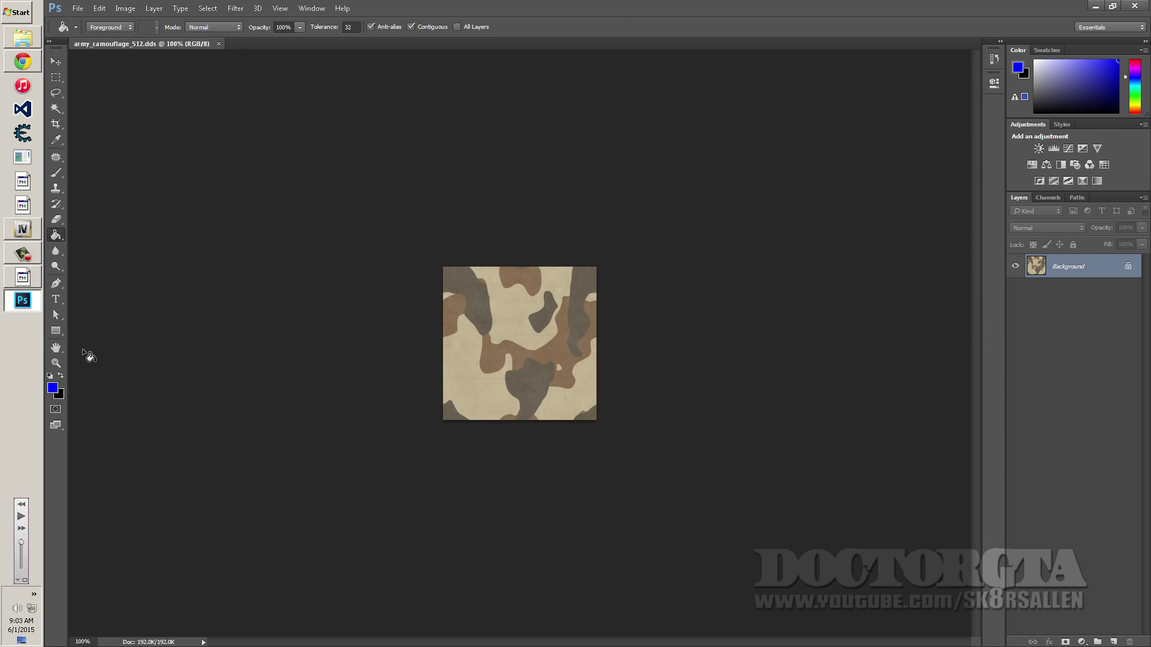
- Fill the central brown, upper beige and adjoining gray camouflage patches with the blue foreground colour
left_click(510, 358)
left_click(520, 316)
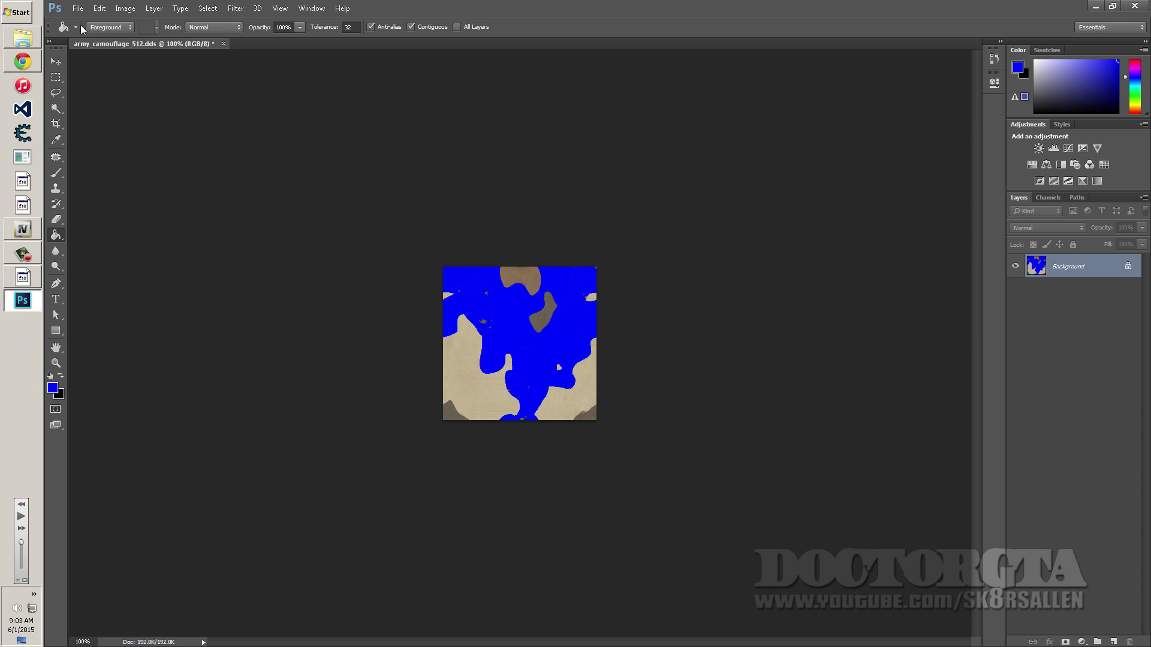
- Save over army_camouflage_512.dds in D3D/DDS format with generated MIP maps and DXT1 ARGB 4 bpp, 1 bit alpha compression
left_click(77, 9)
left_click(90, 141)
left_click(450, 277)
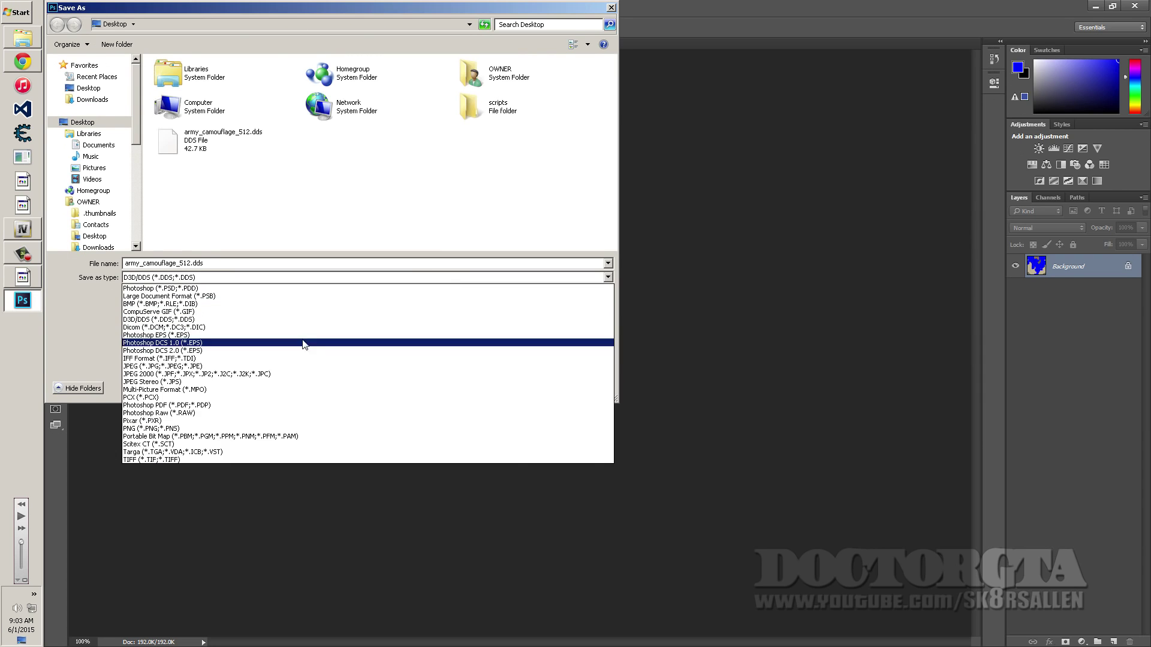
left_click(210, 264)
left_click(539, 388)
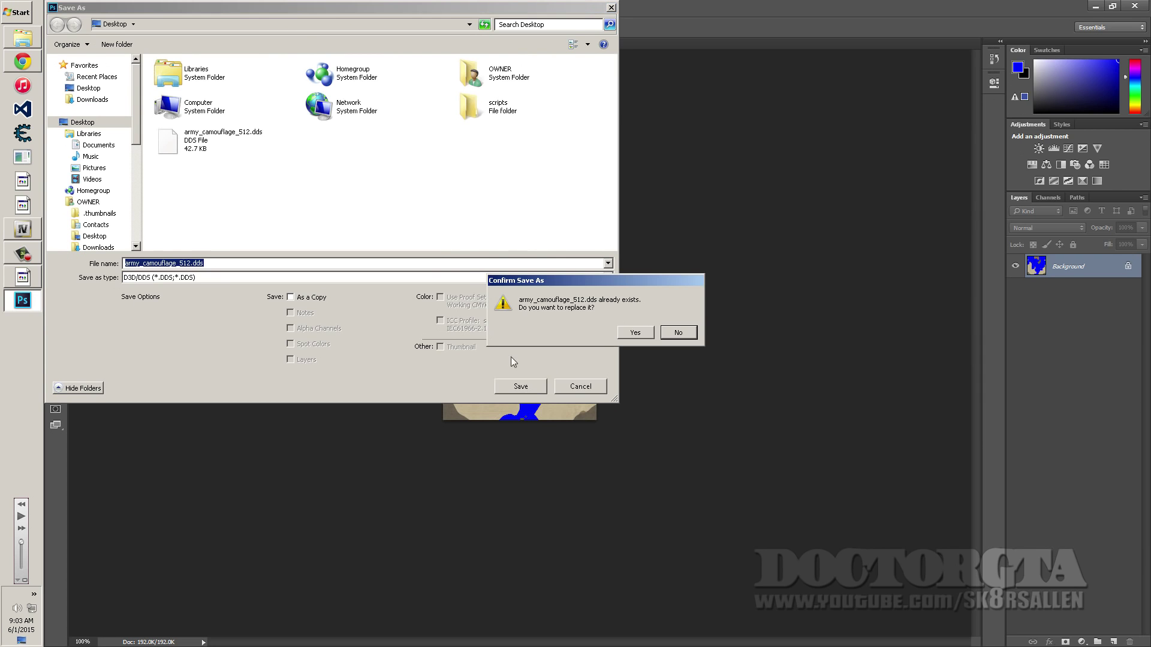
left_click(635, 333)
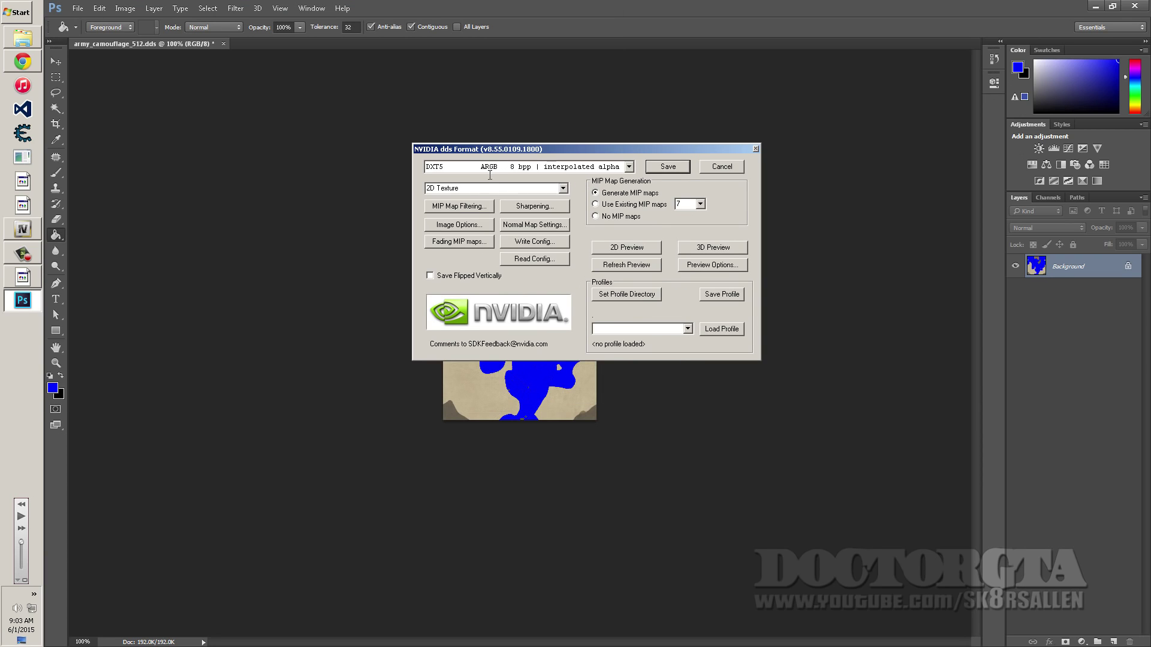
left_click(628, 167)
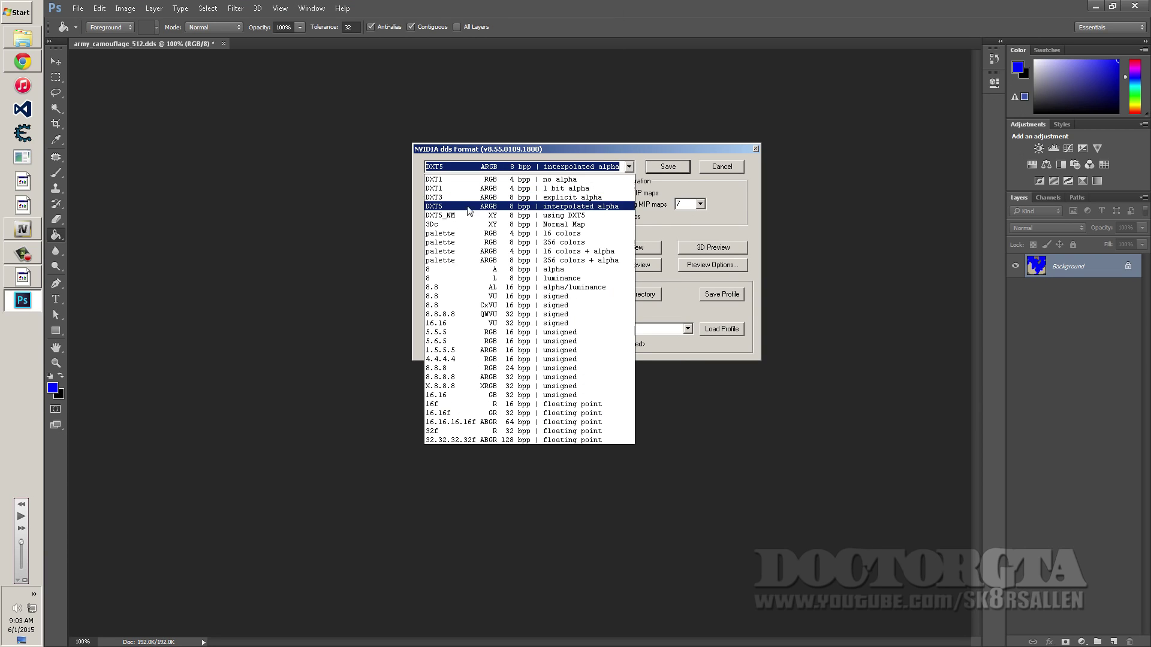
left_click(495, 189)
left_click(676, 173)
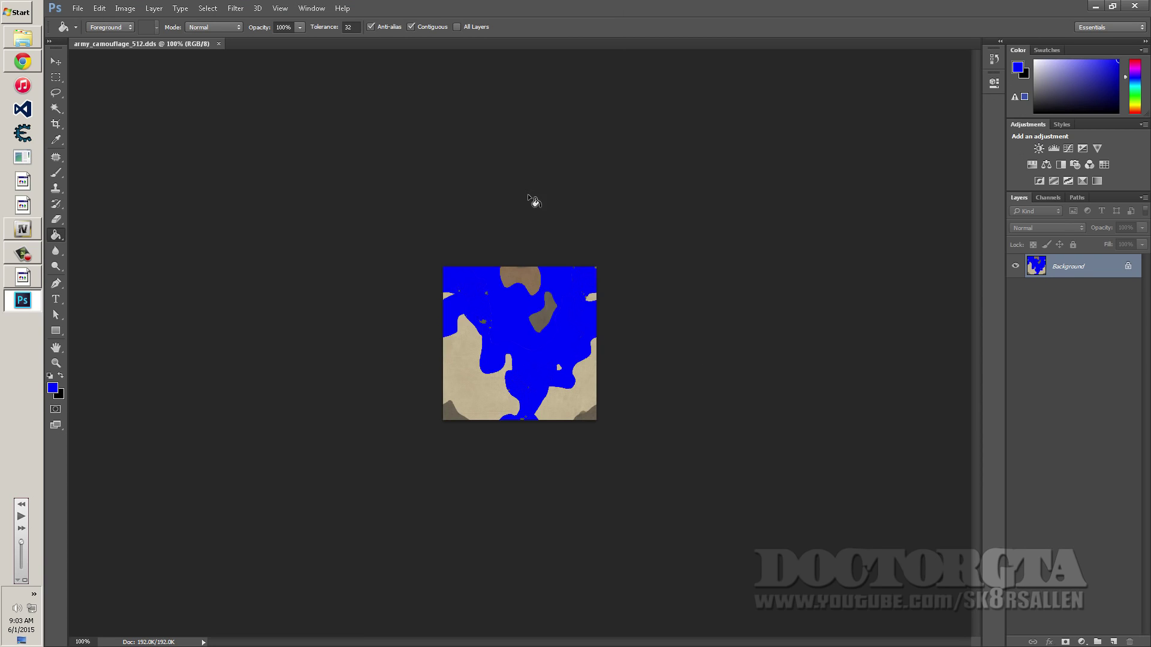
- Switch to Texture Toolkit and import army_camouflage_512.dds from the Desktop over the existing army_camouflage_512 texture
left_click(23, 282)
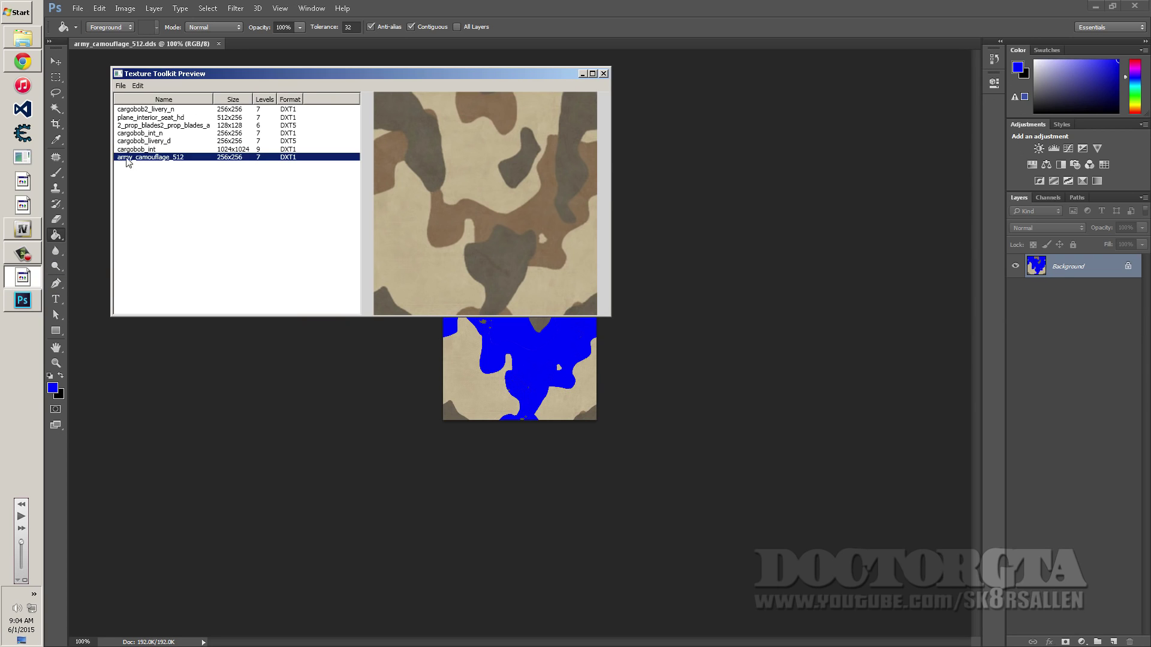
left_click(120, 85)
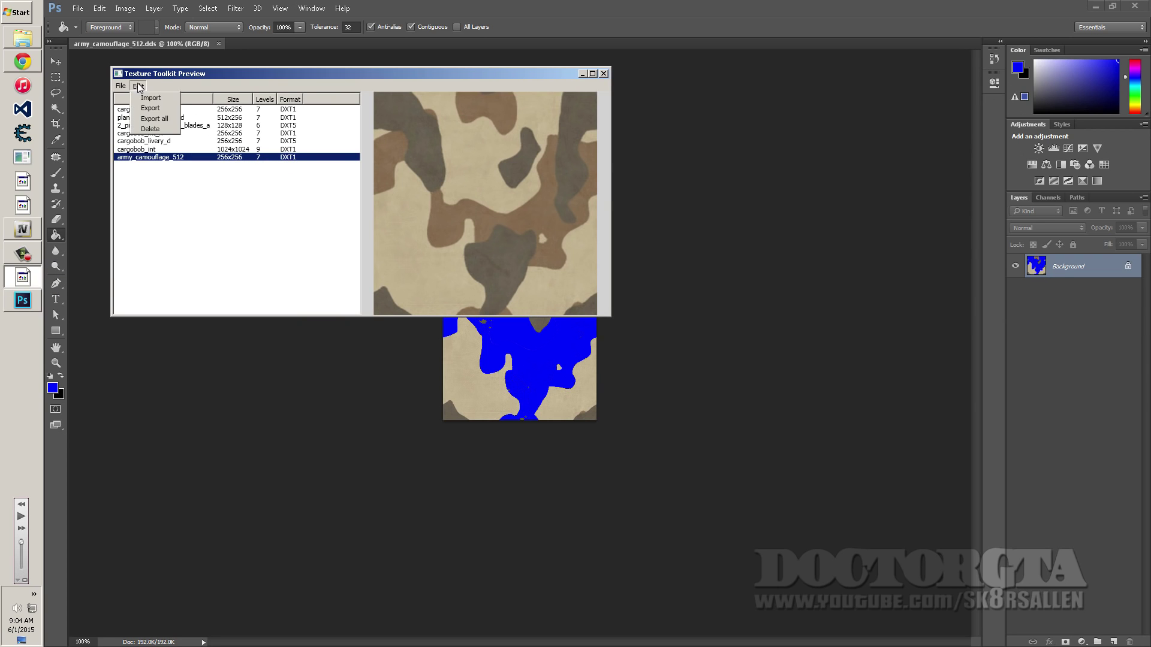
left_click(147, 111)
double_click(635, 392)
left_click(283, 158)
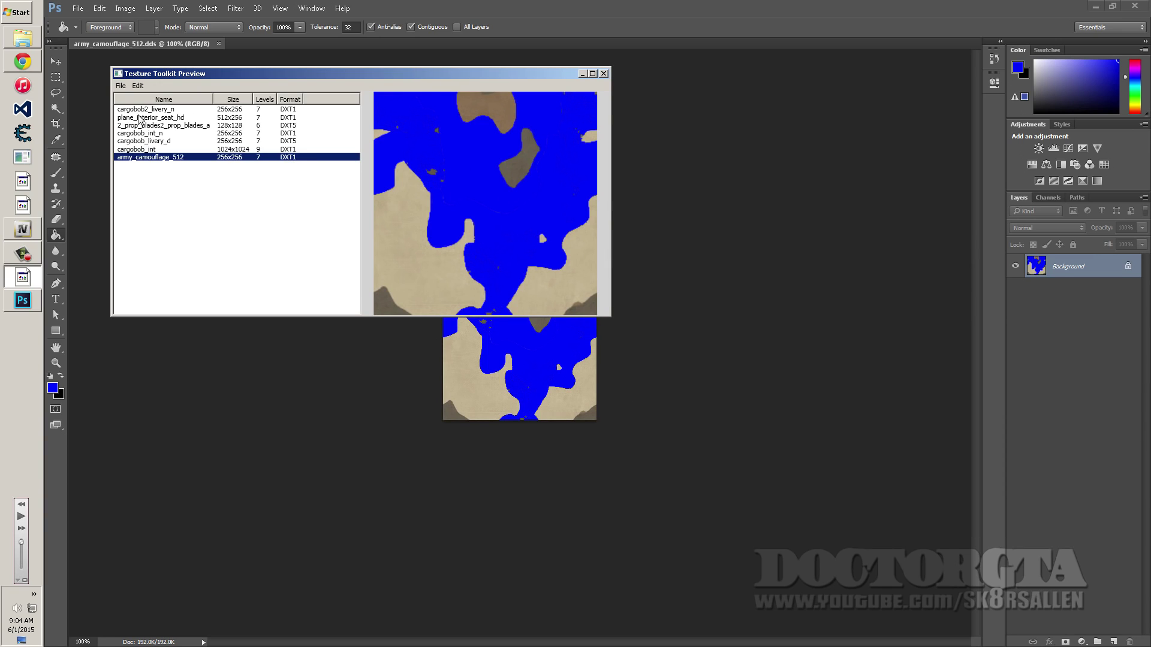
- Save the texture dictionary, then close Texture Toolkit and Photoshop to return to OpenIV
left_click(120, 86)
left_click(129, 120)
left_click(603, 73)
left_click(1135, 6)
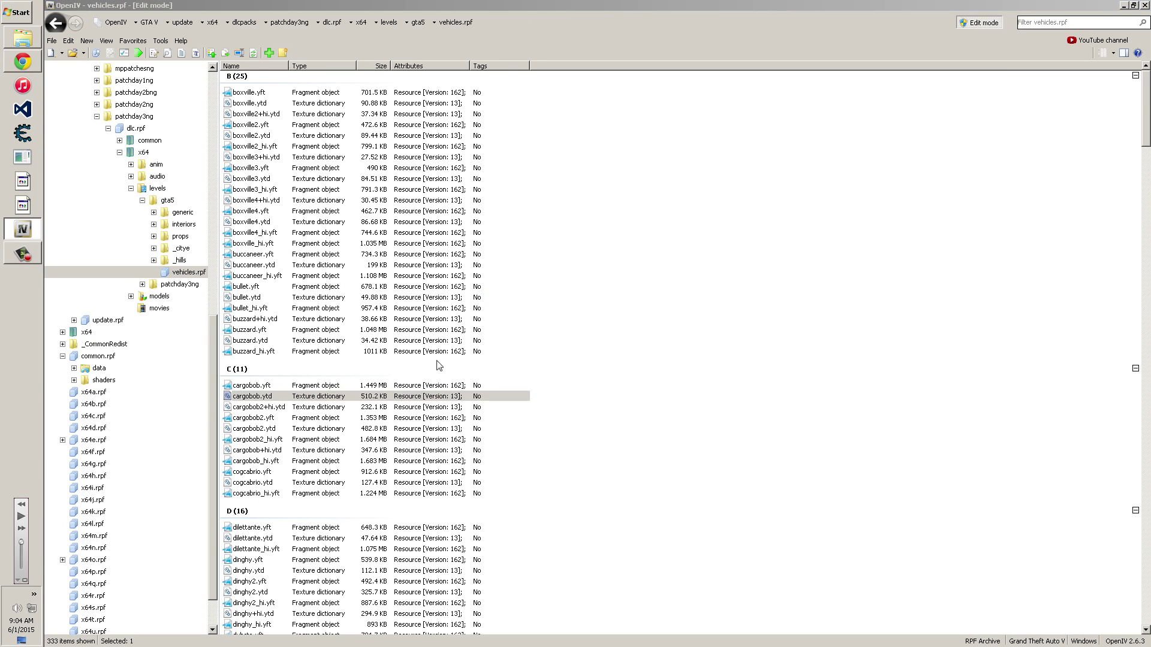
- Add army_camouflage_512.dds from the Desktop to vehicles.rpf
left_click(269, 53)
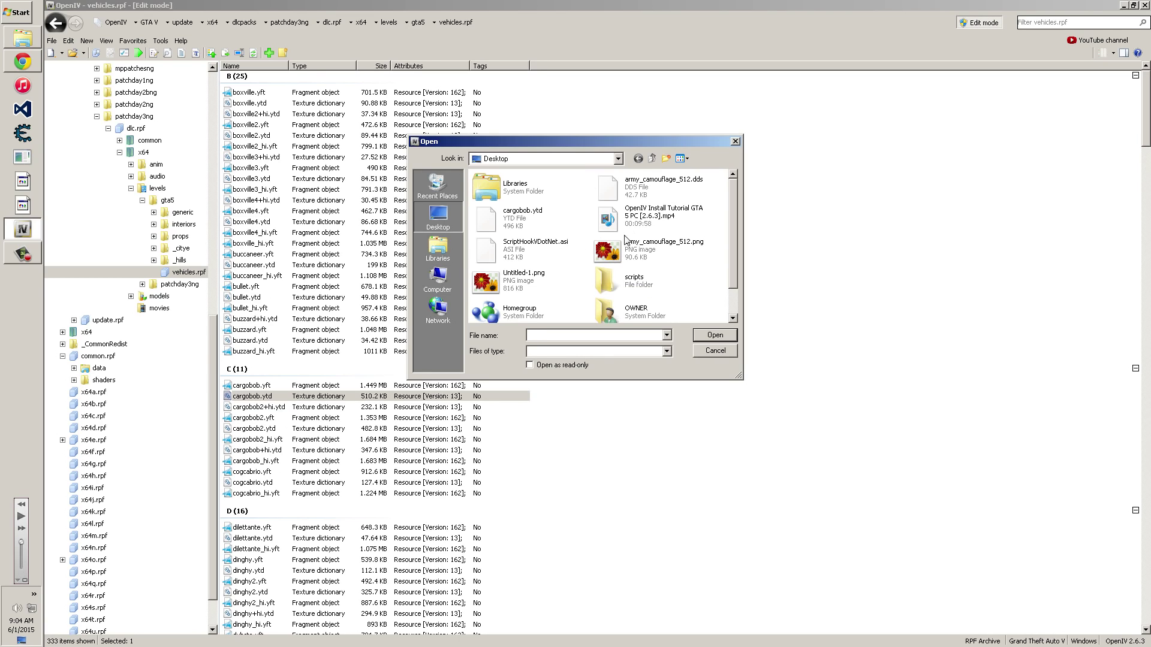
left_click(618, 191)
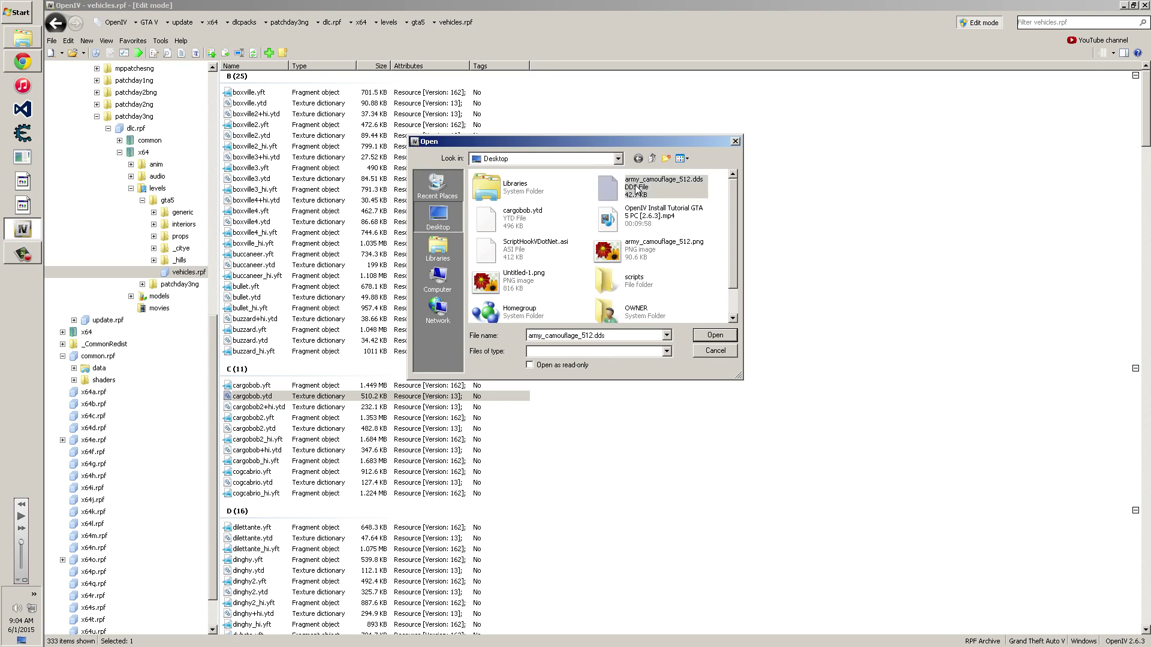
double_click(665, 189)
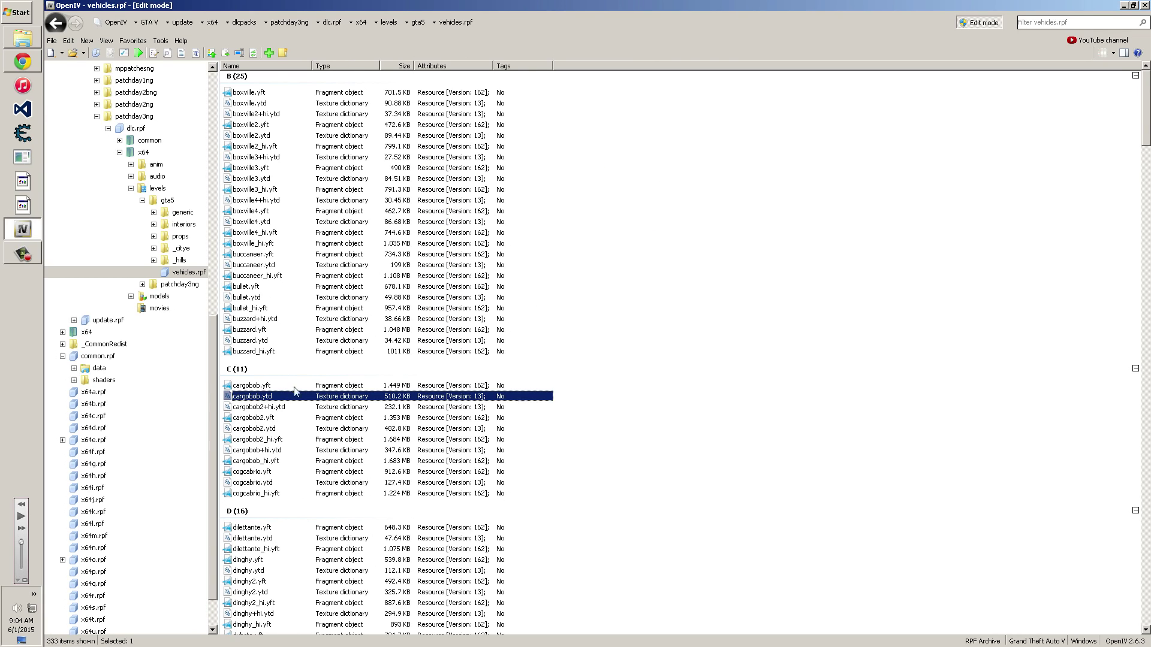
- Add the edited cargobob.ytd from the Desktop to vehicles.rpf, replacing the archived copy, and check its textures
left_click(270, 54)
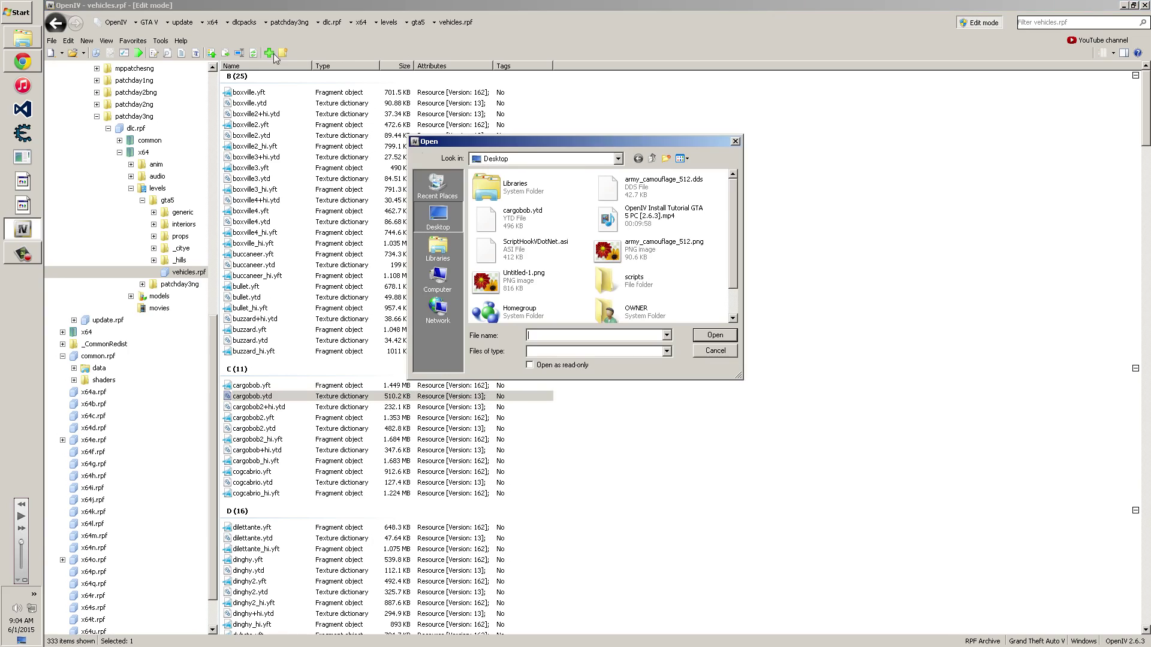
left_click(514, 226)
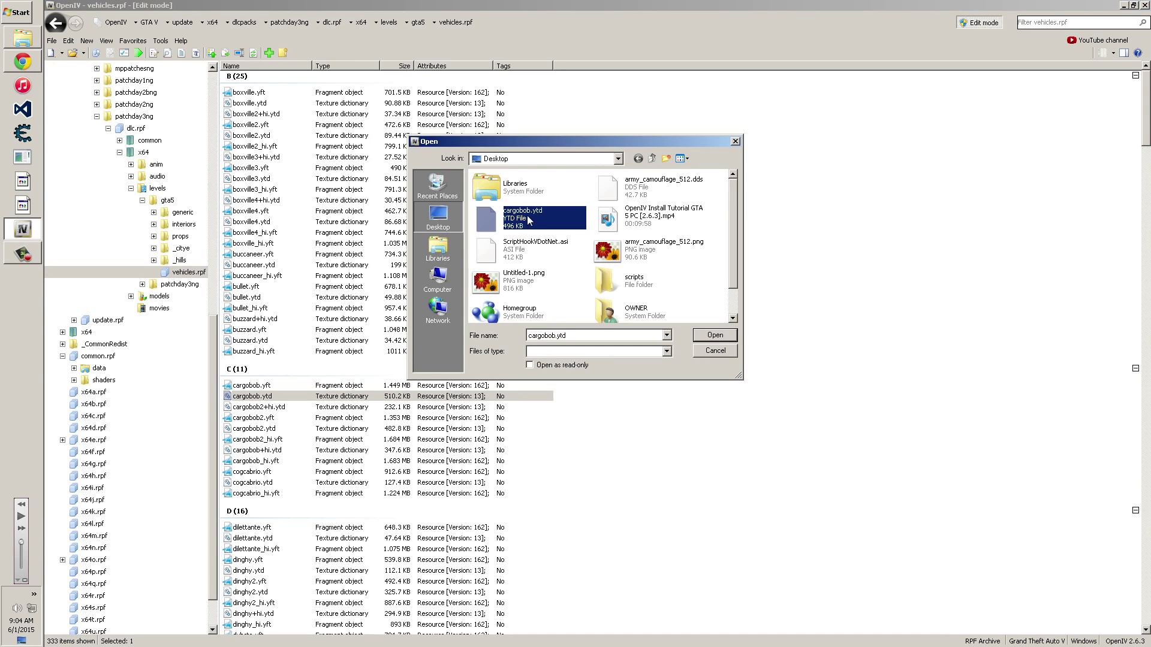
double_click(529, 220)
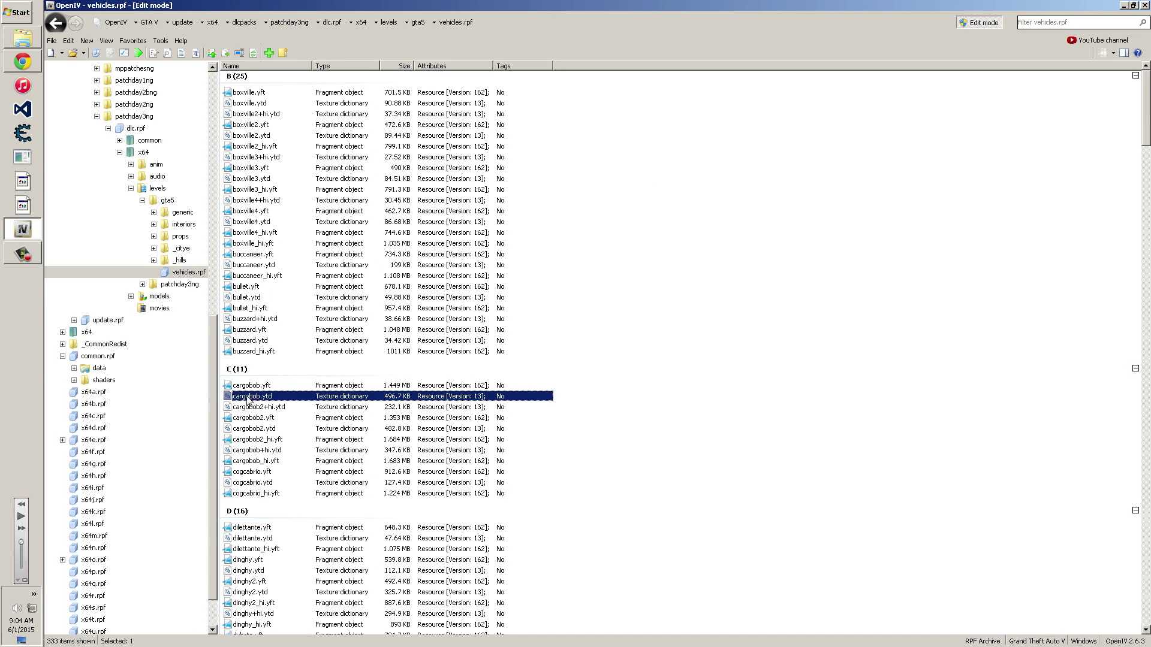
double_click(286, 398)
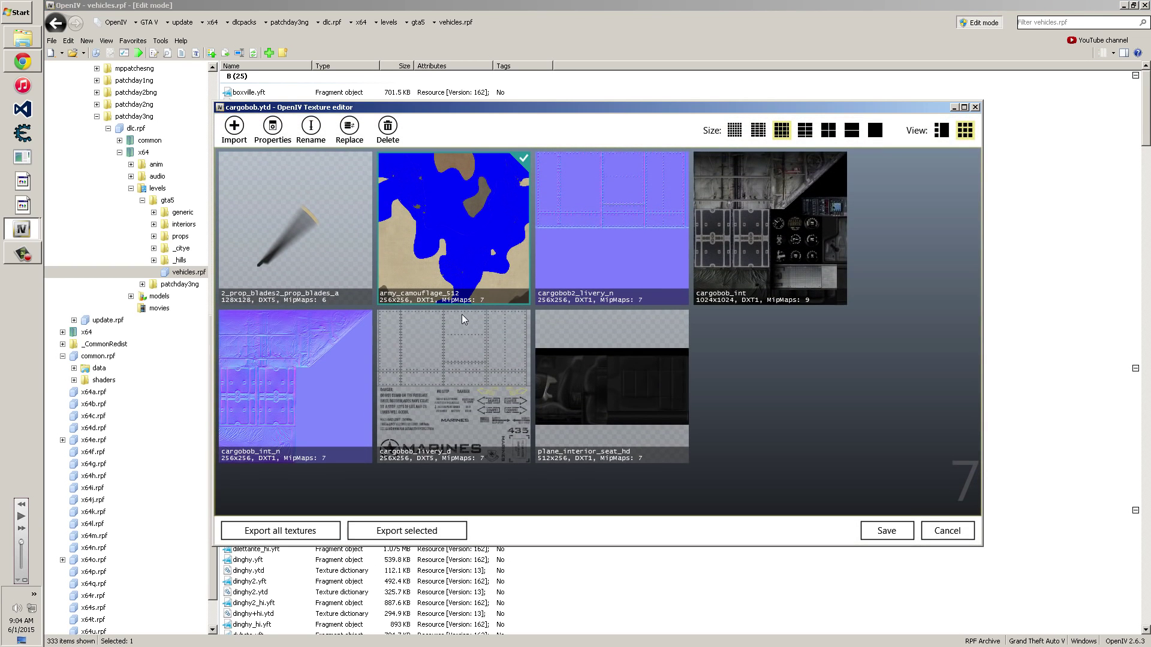
left_click(947, 531)
- Delete the stray army_camouflage_512.dds from vehicles.rpf
scroll(396, 367, "down", 10)
scroll(398, 371, "down", 20)
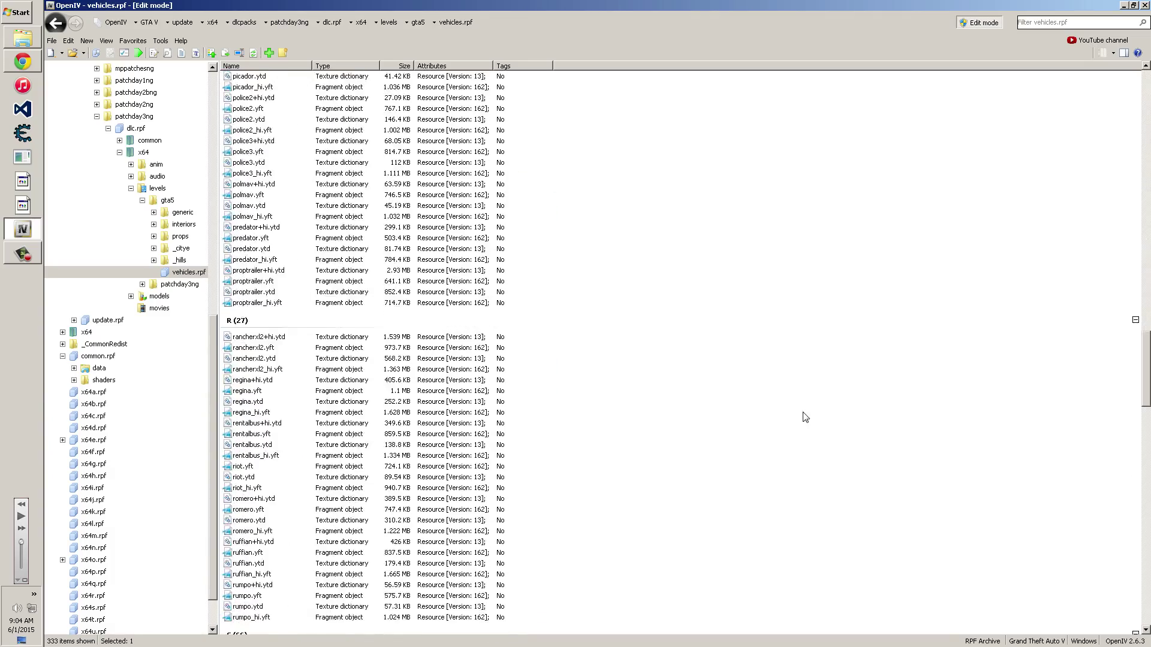
scroll(831, 425, "down", 20)
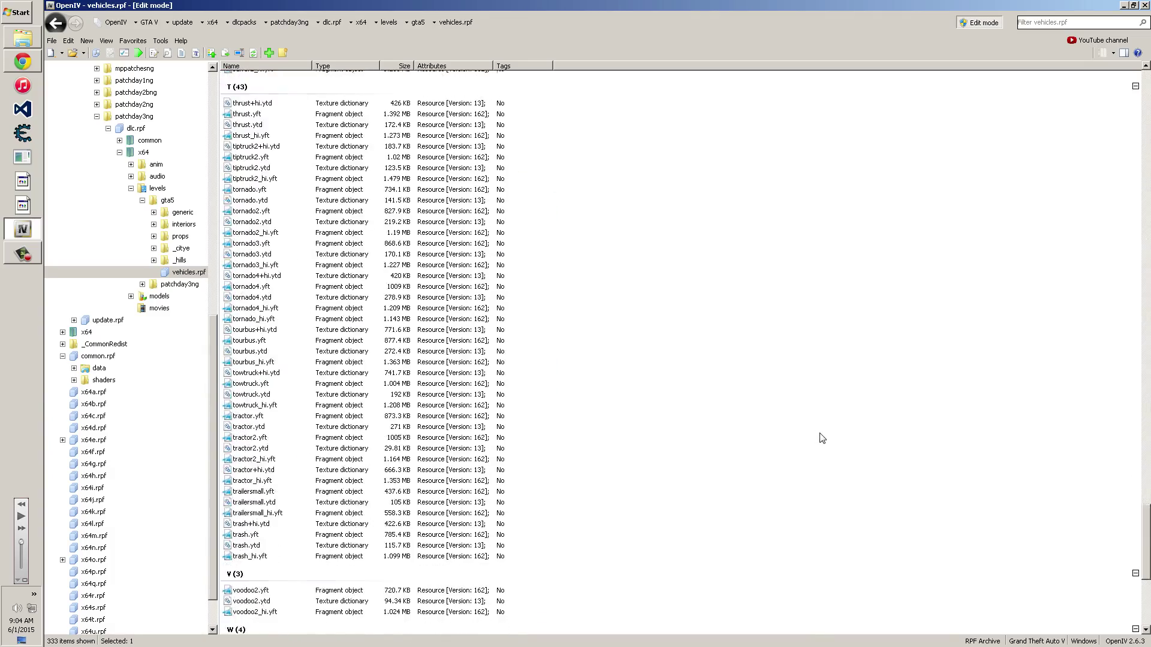
left_click(310, 612)
right_click(310, 612)
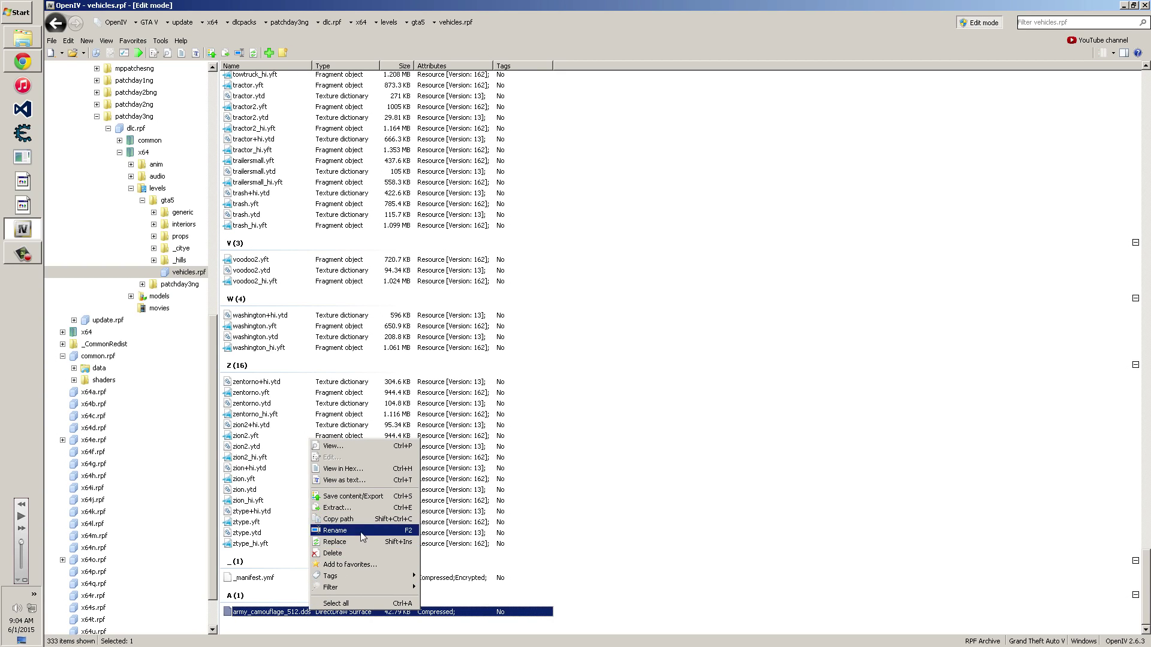
left_click(362, 553)
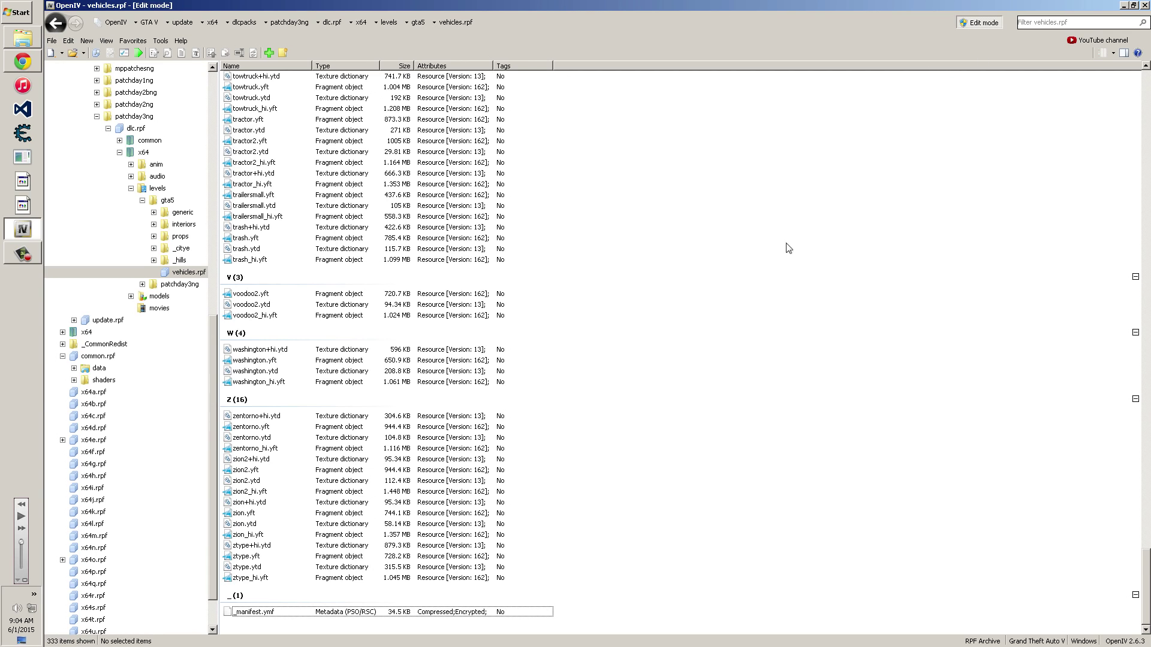
- Close OpenIV and the texture editor folder window
left_click(1144, 5)
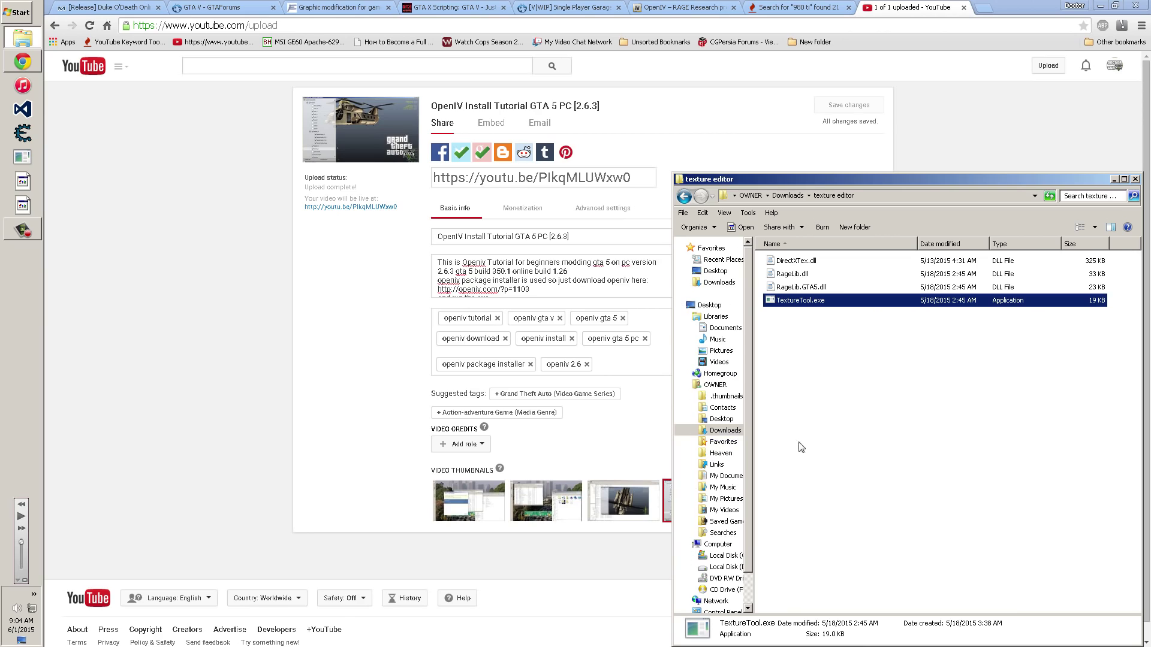
left_click(873, 349)
left_click(1138, 178)
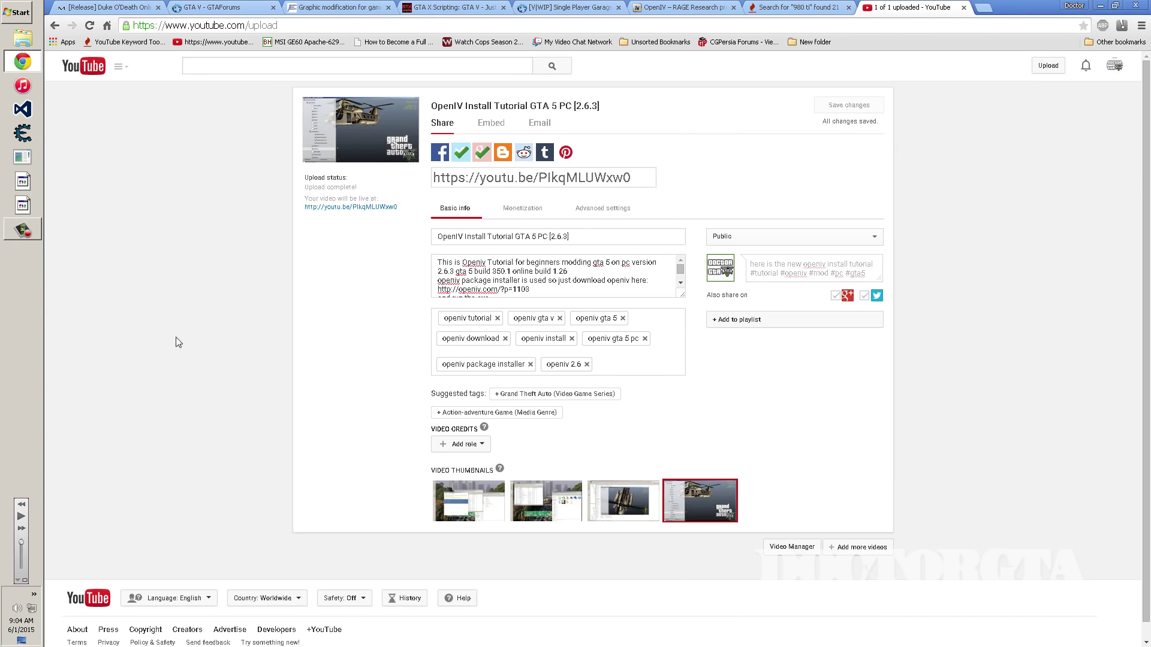
left_click(22, 231)
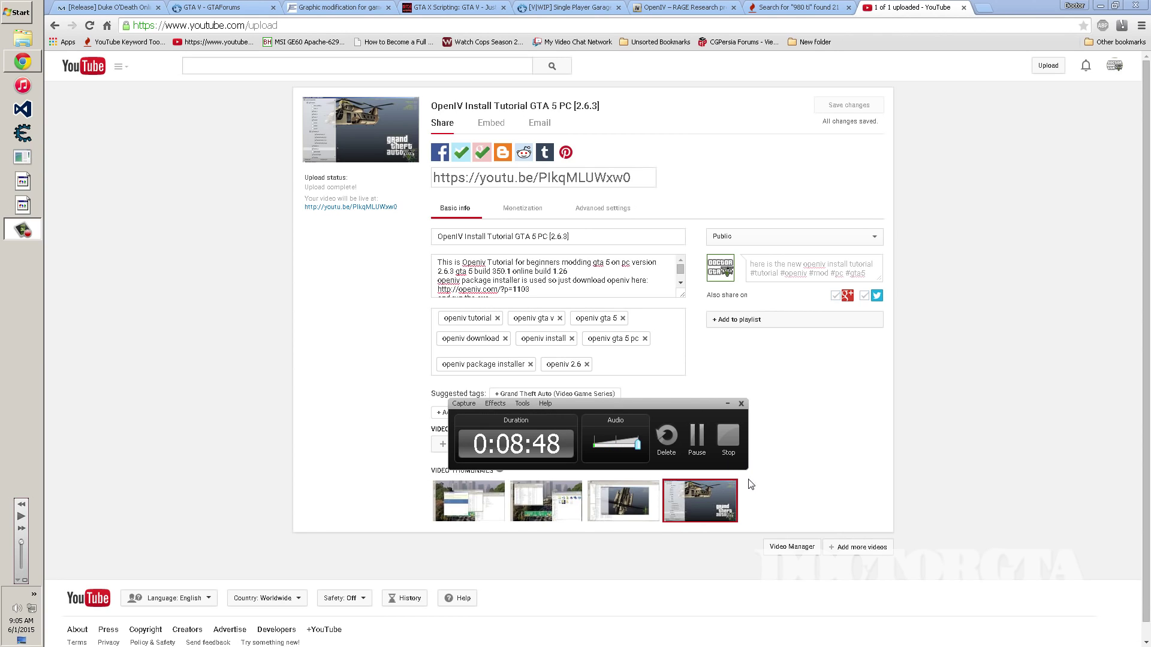
- Launch OpenIV for the Windows version of Grand Theft Auto V
left_click(5, 9)
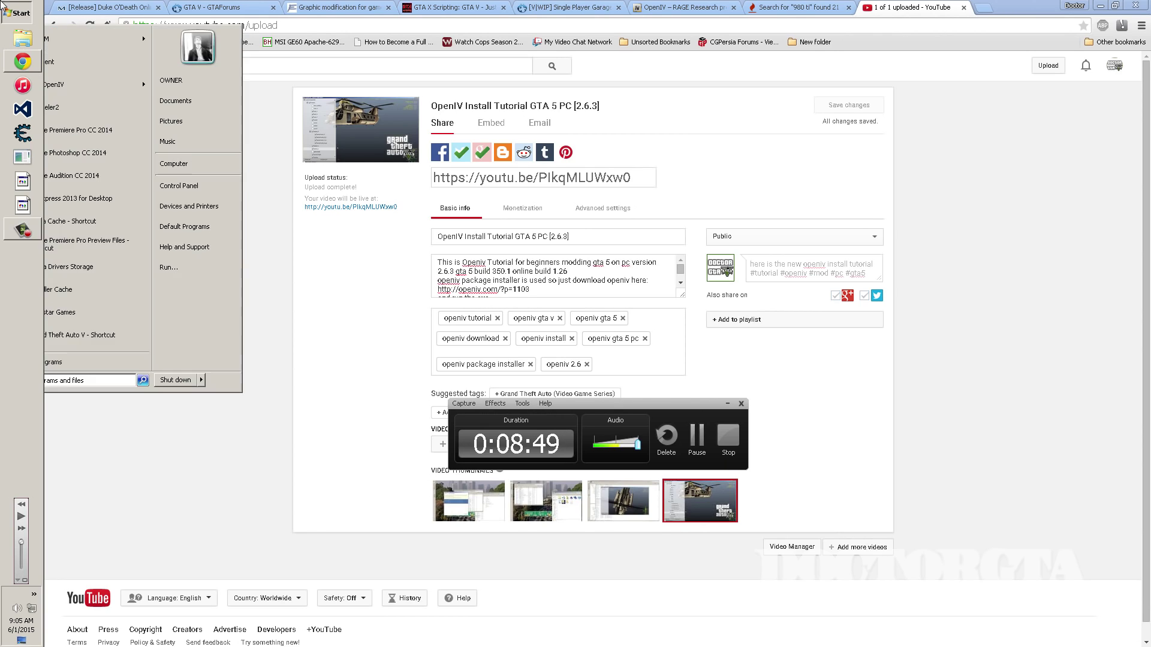
left_click(82, 90)
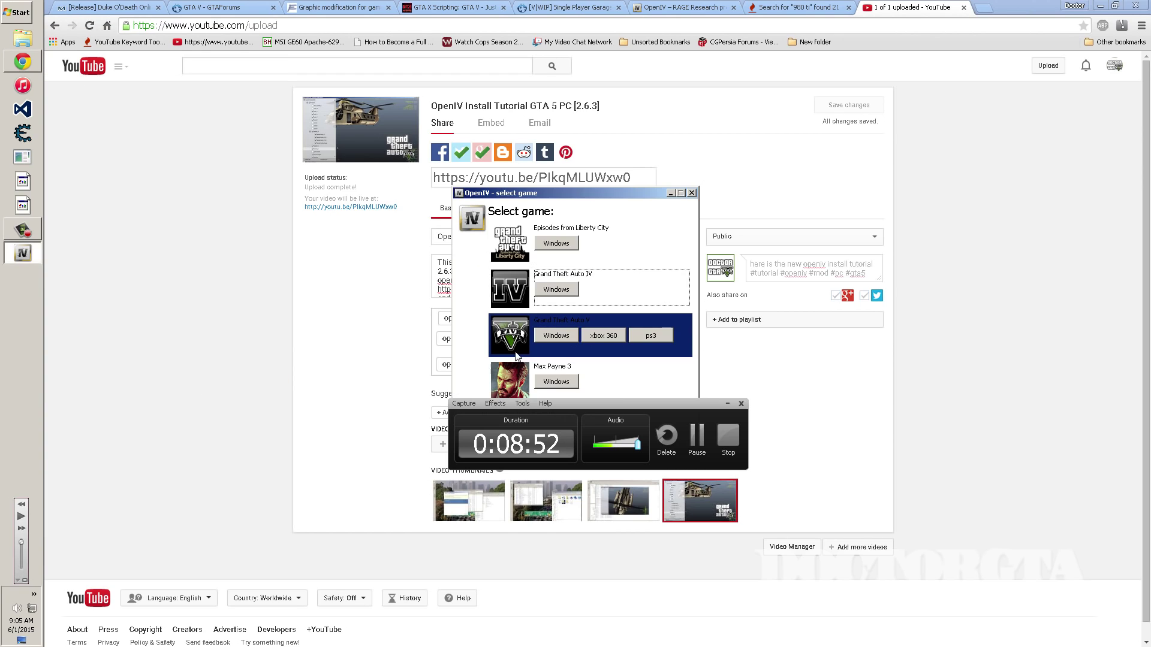
left_click(556, 336)
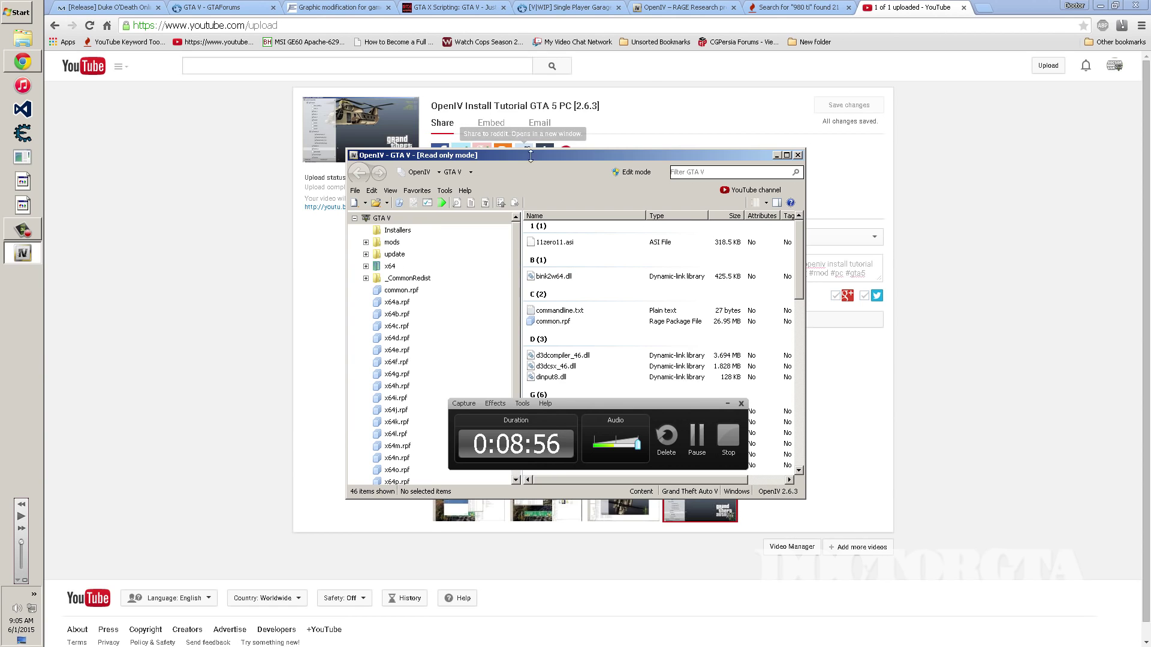
left_click_drag(529, 157, 377, 88)
left_click(203, 121)
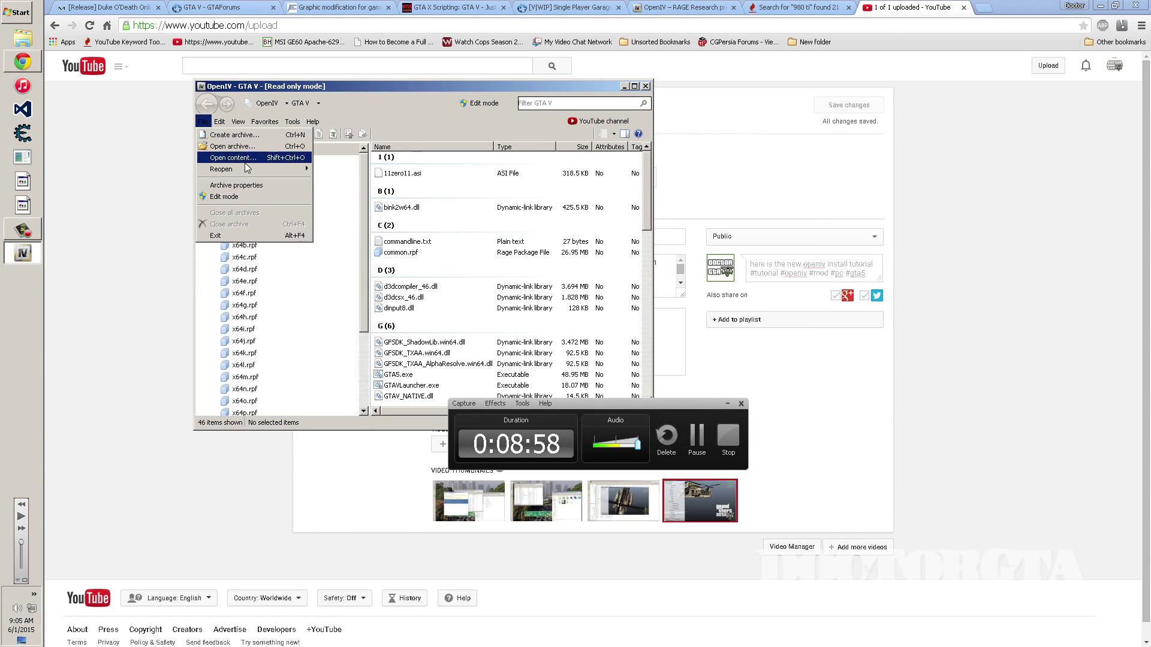
mouse_move(247, 168)
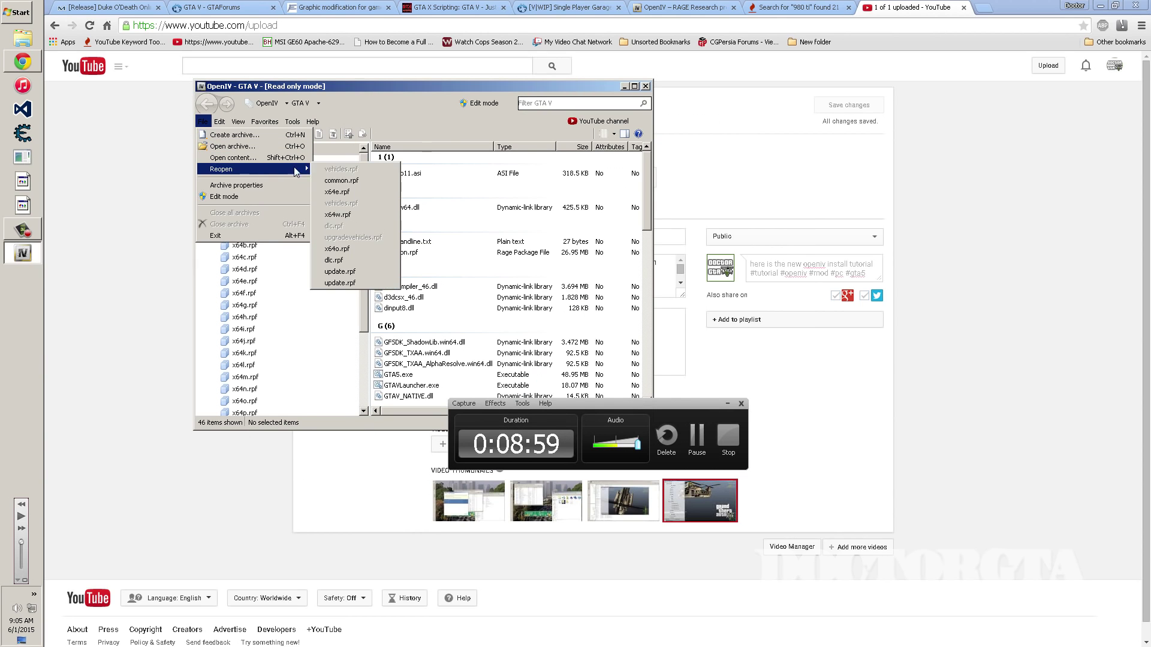
left_click(361, 341)
- Browse through update, x64, dlcpacks, patchday3ng, dlc.rpf, x64, levels and gta5, and open vehicles.rpf
left_click(214, 197)
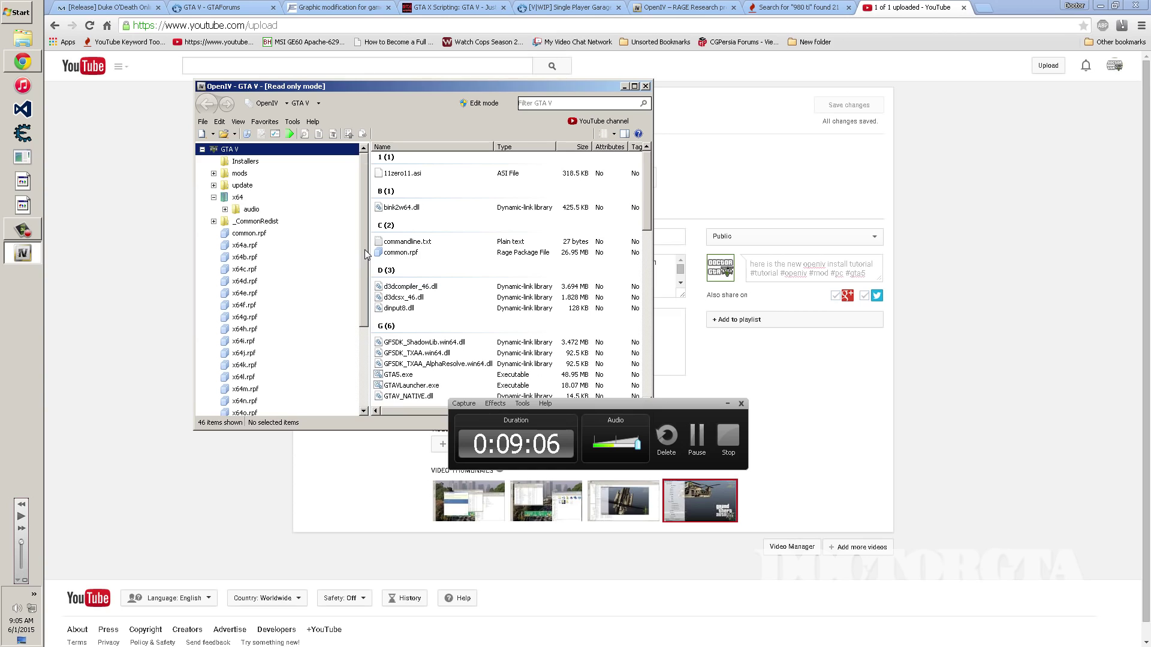
left_click_drag(365, 256, 364, 436)
scroll(306, 330, "up", 10)
left_click(214, 185)
left_click(248, 198)
double_click(403, 187)
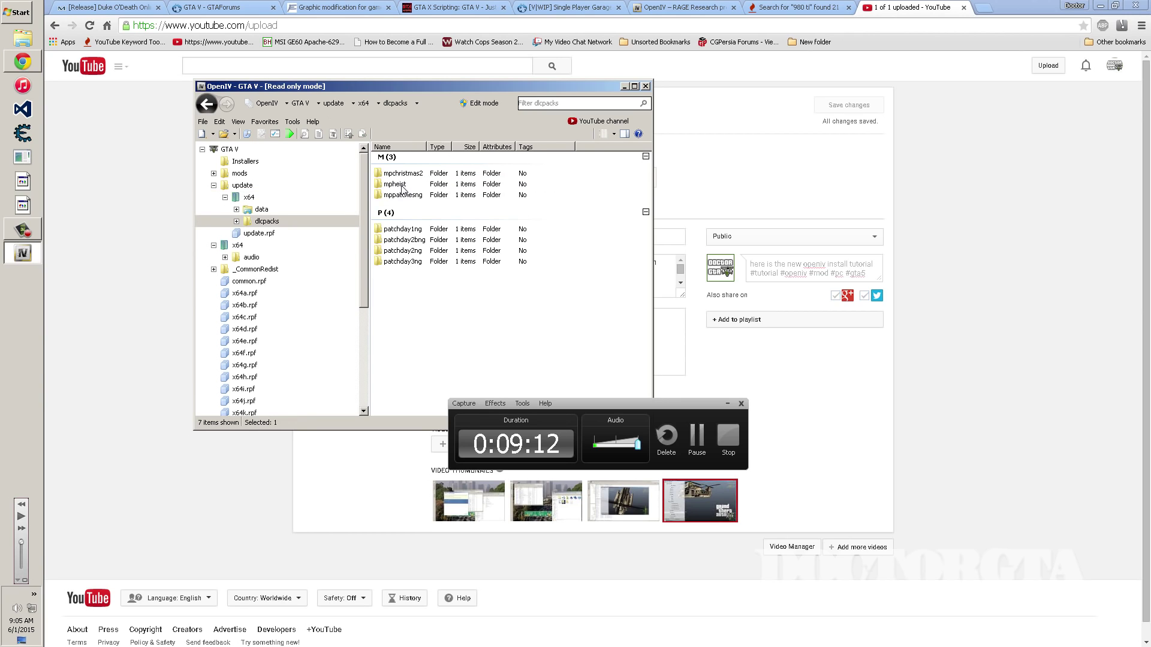
double_click(405, 261)
double_click(394, 174)
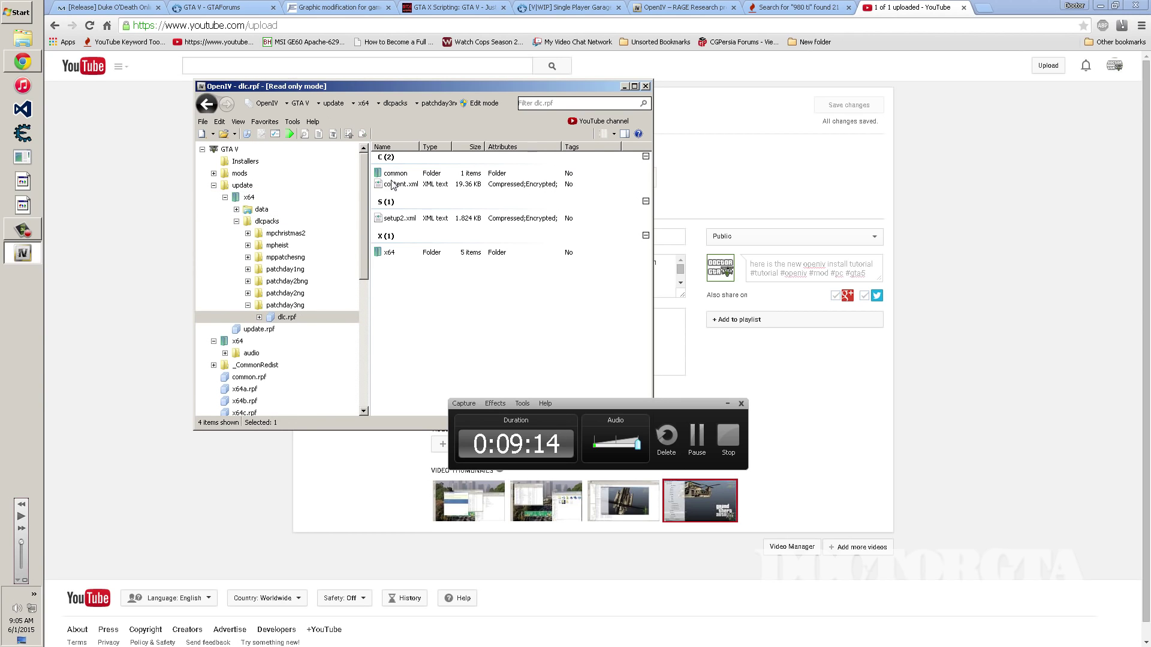
double_click(389, 253)
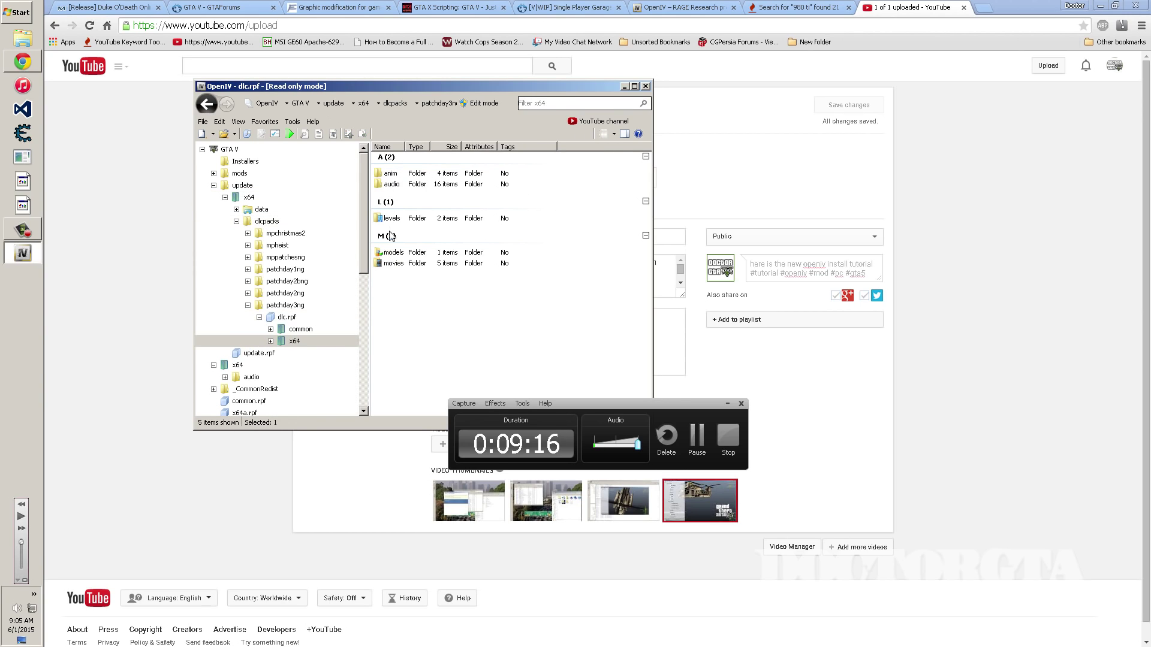
double_click(392, 218)
double_click(392, 174)
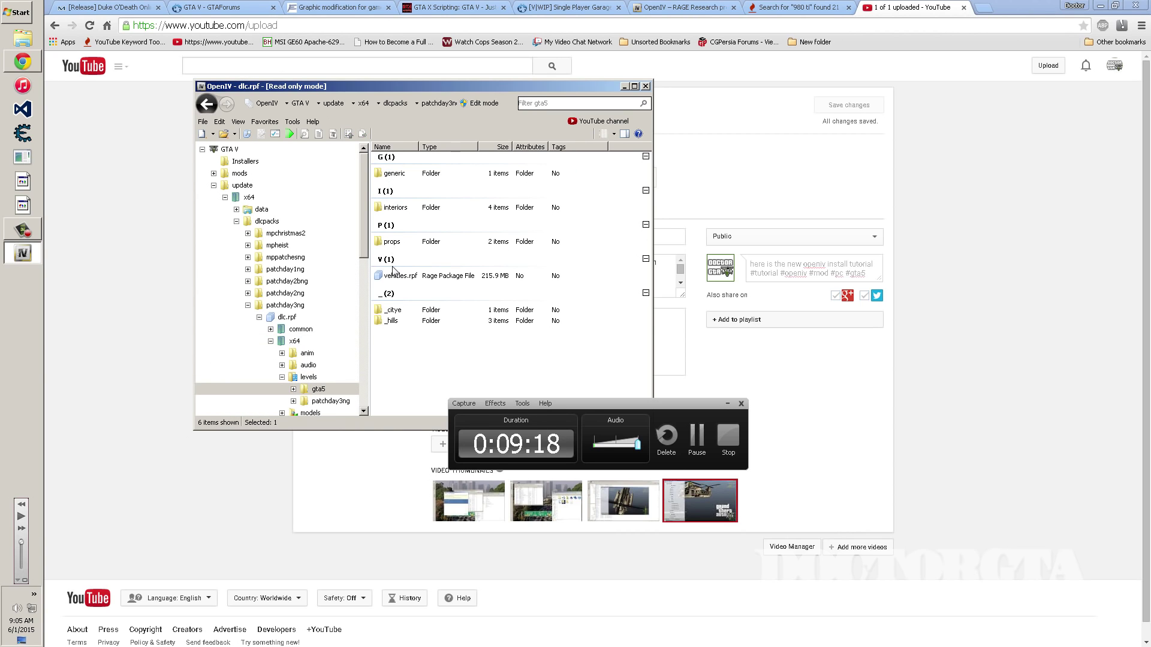
double_click(393, 273)
- Inspect the cargobob.yft helicopter in the model viewer from the side, then close the viewer
scroll(417, 314, "down", 5)
scroll(418, 314, "up", 3)
left_click(422, 219)
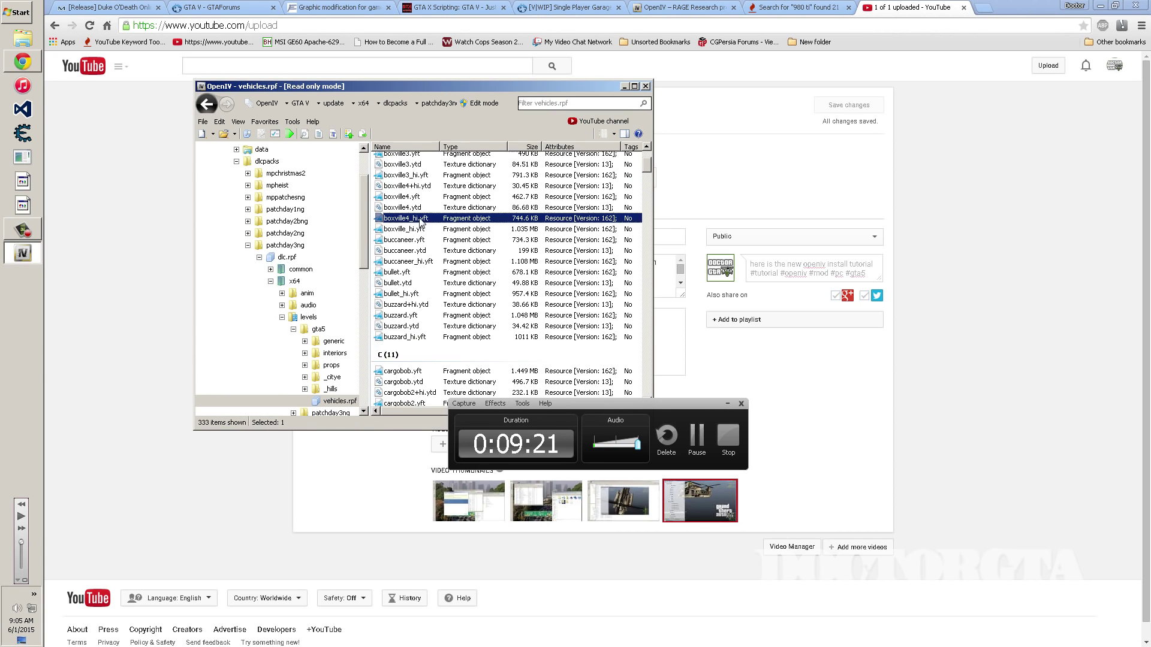
left_click(431, 373)
double_click(432, 376)
left_click_drag(462, 352, 412, 213)
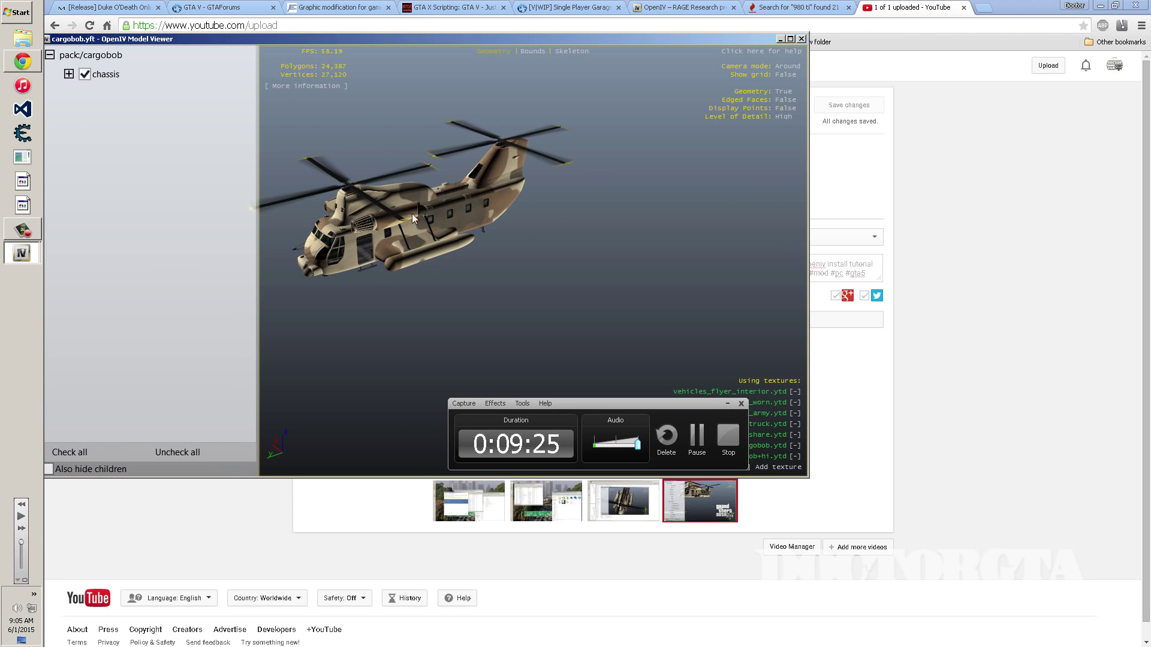
left_click(802, 39)
- Check the army_camouflage_512 texture in cargobob.ytd and close the texture viewer
double_click(432, 381)
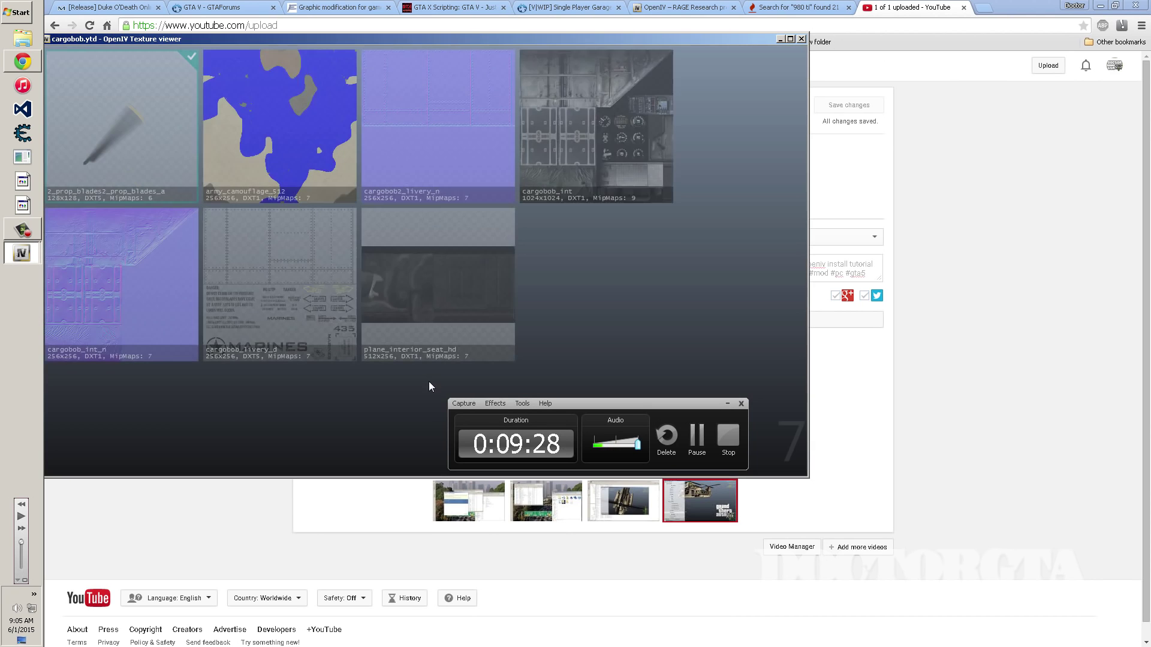
left_click(268, 130)
left_click(773, 462)
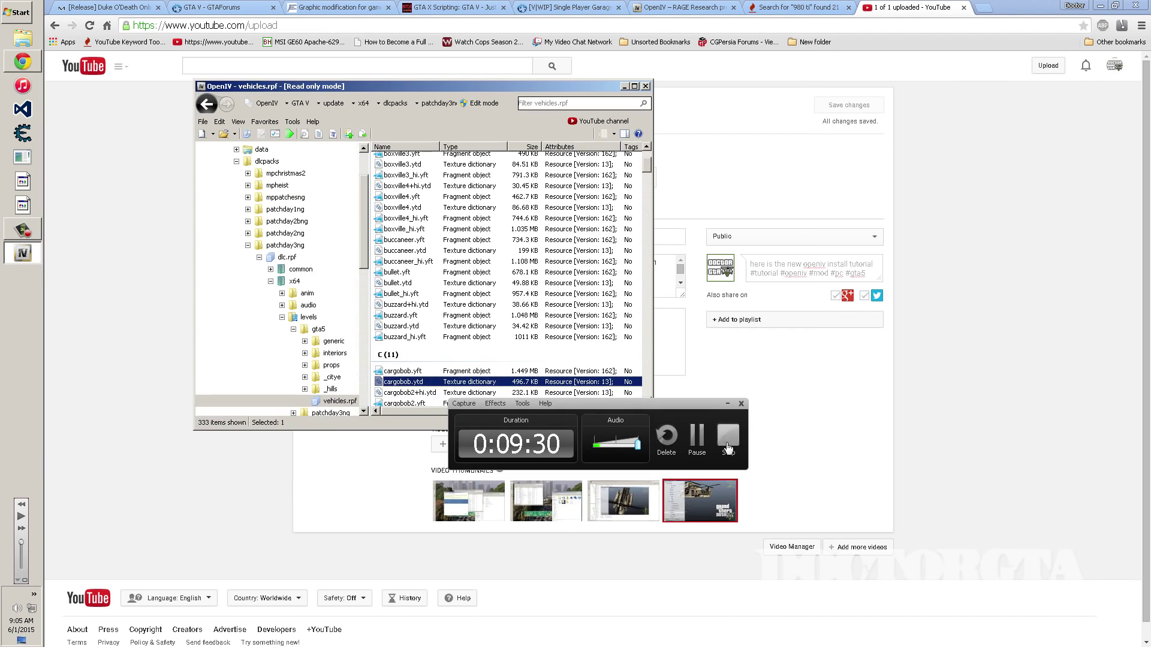
- Inspect the textures in cargobob2+hi.ytd and cargobob2.ytd, closing the viewer after each
left_click(444, 394)
double_click(444, 396)
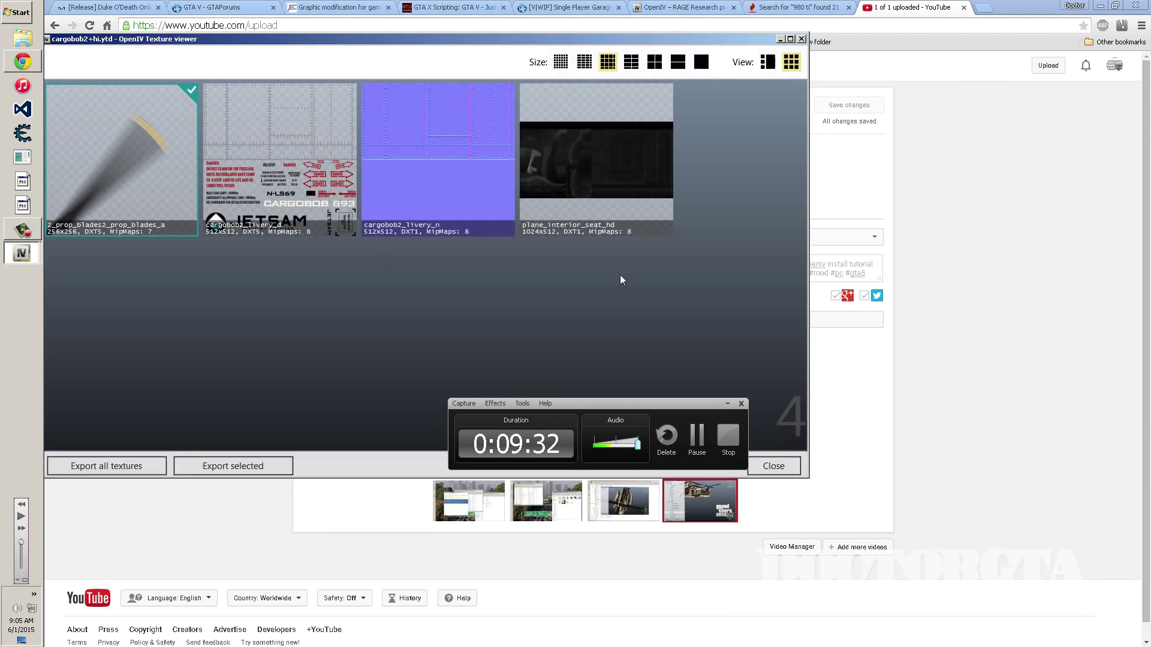
left_click(772, 462)
left_click_drag(613, 410, 781, 424)
left_click(429, 402)
scroll(428, 403, "down", 1)
double_click(439, 383)
left_click(801, 38)
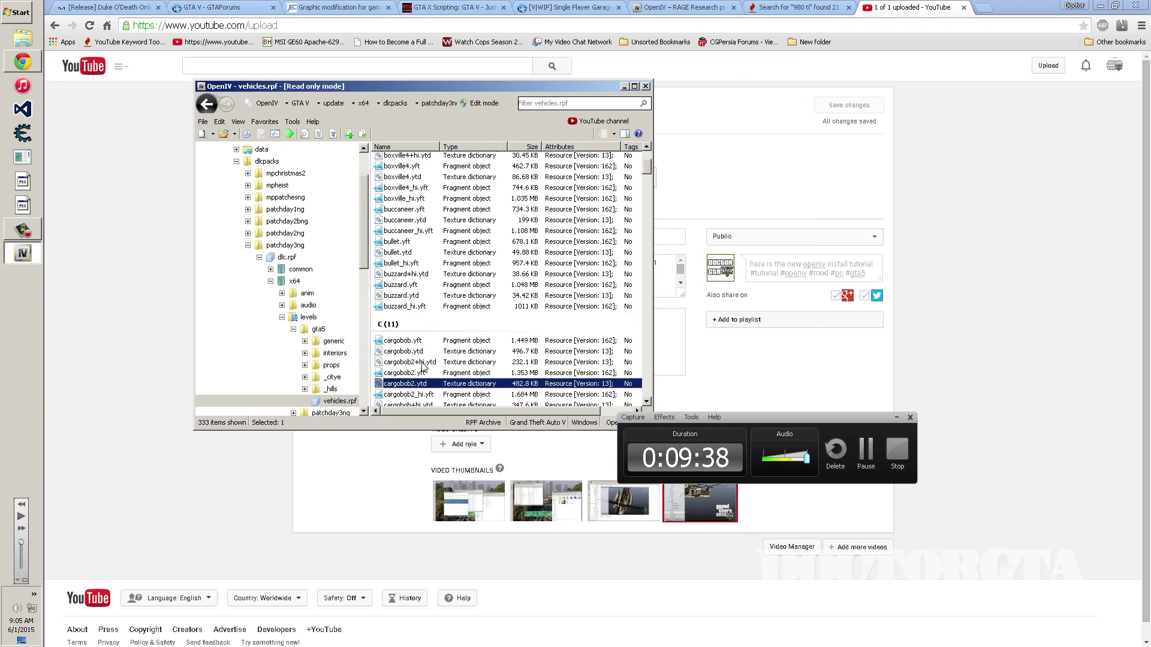
- View cargobob.yft in the model viewer, remove cargobob+hi.ytd from its textures, inspect the helicopter up close, and close the viewer
left_click(434, 340)
double_click(433, 342)
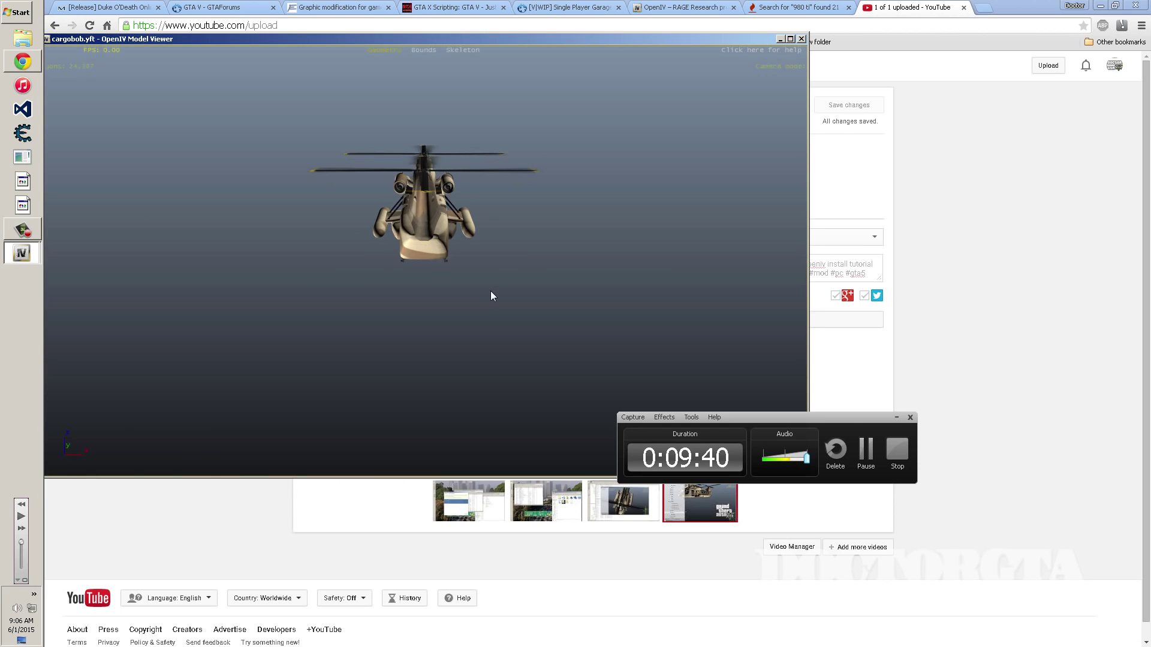
left_click_drag(491, 294, 498, 257)
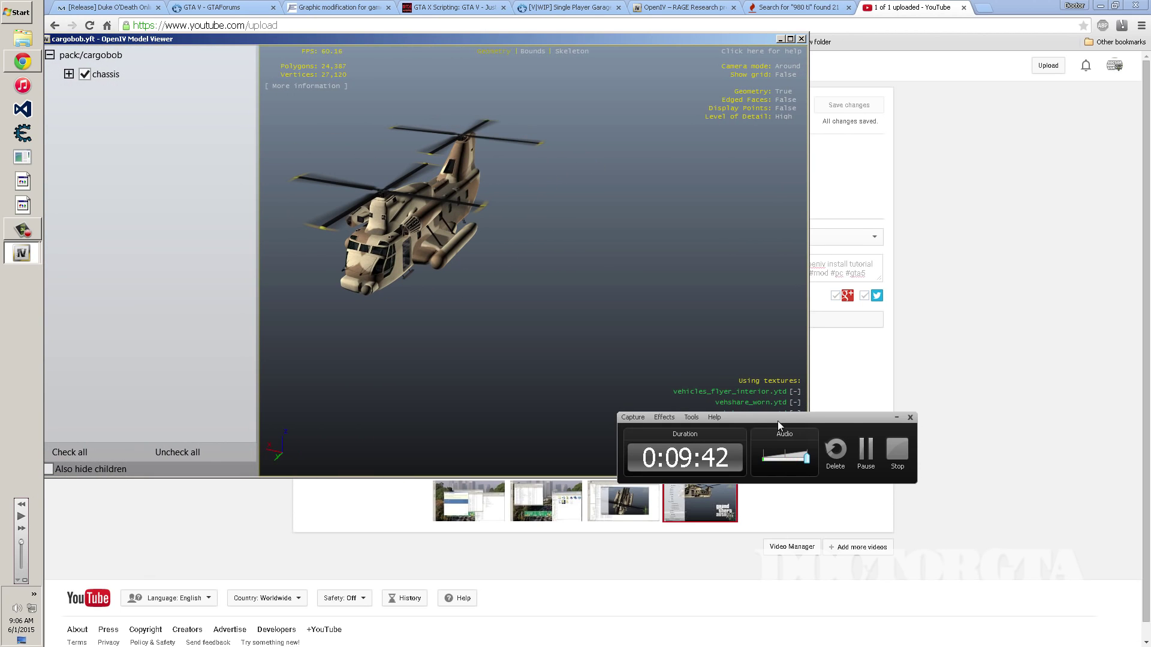
left_click_drag(780, 427, 909, 252)
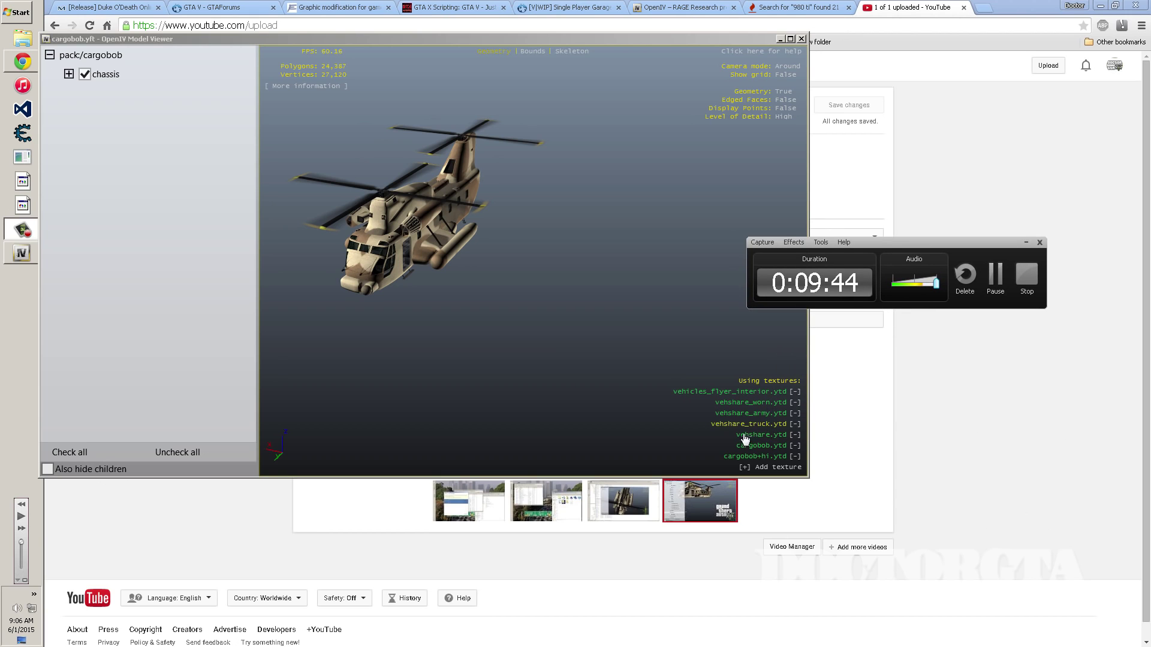
left_click(794, 456)
mouse_move(487, 234)
left_mouse_down()
mouse_move(641, 257)
mouse_move(491, 240)
left_mouse_up()
scroll(420, 228, "up", 5)
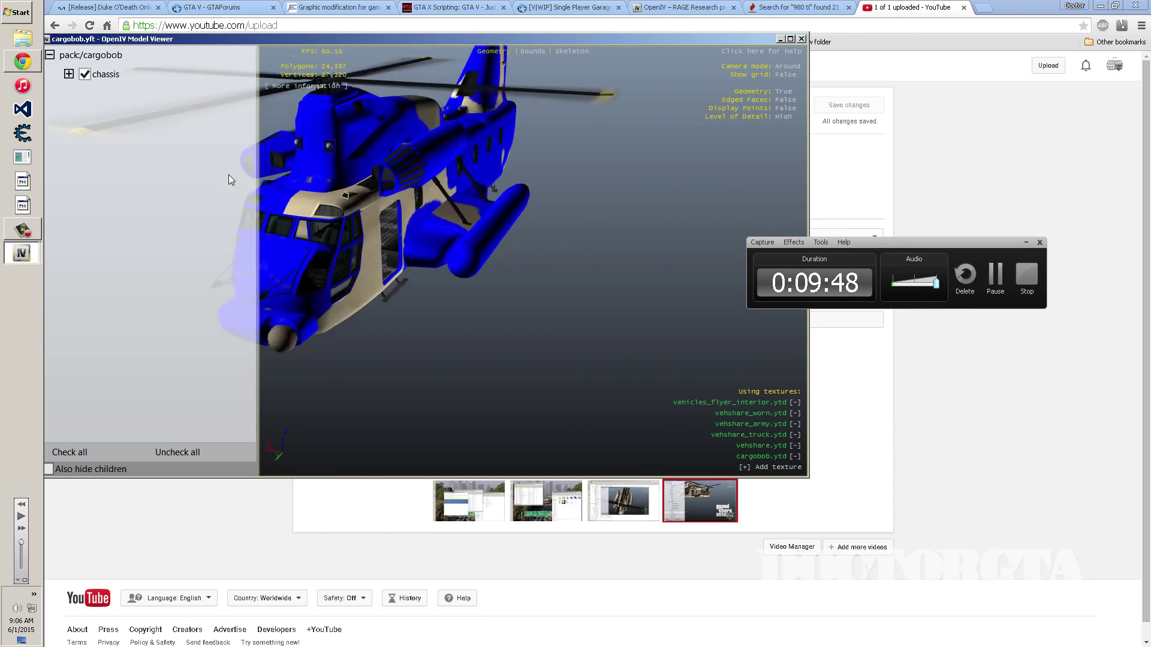
left_click_drag(229, 180, 414, 240)
left_click(801, 38)
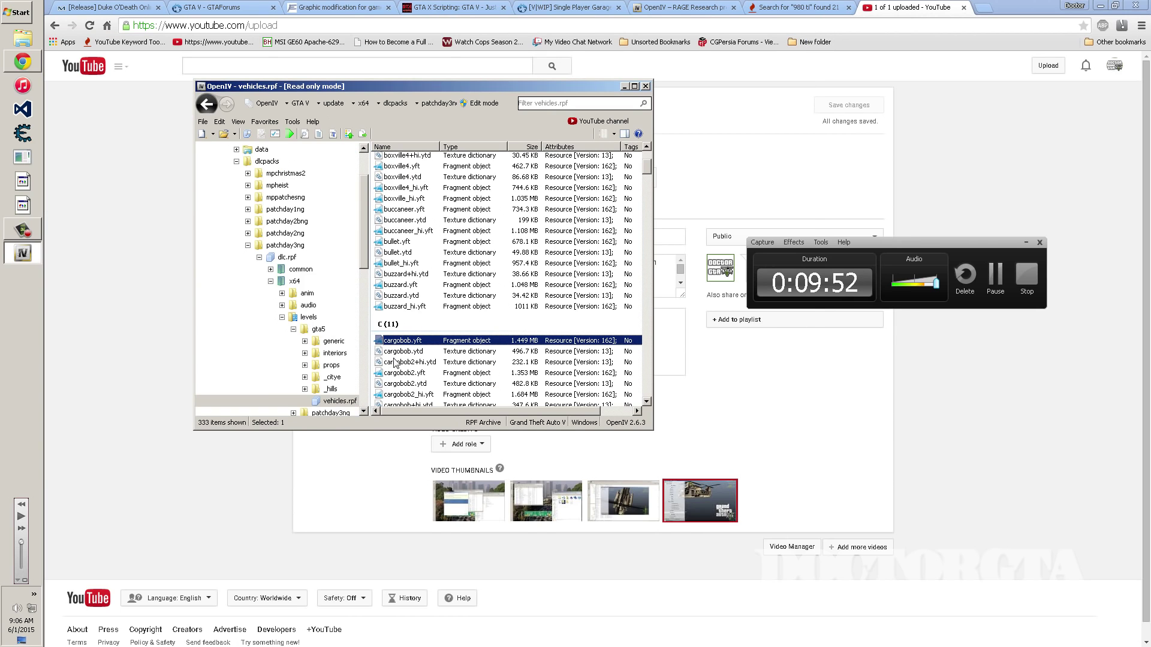
- Reopen cargobob.yft to compare the helicopter's side with and without the cargobob+hi.ytd textures, and close the viewer
double_click(429, 339)
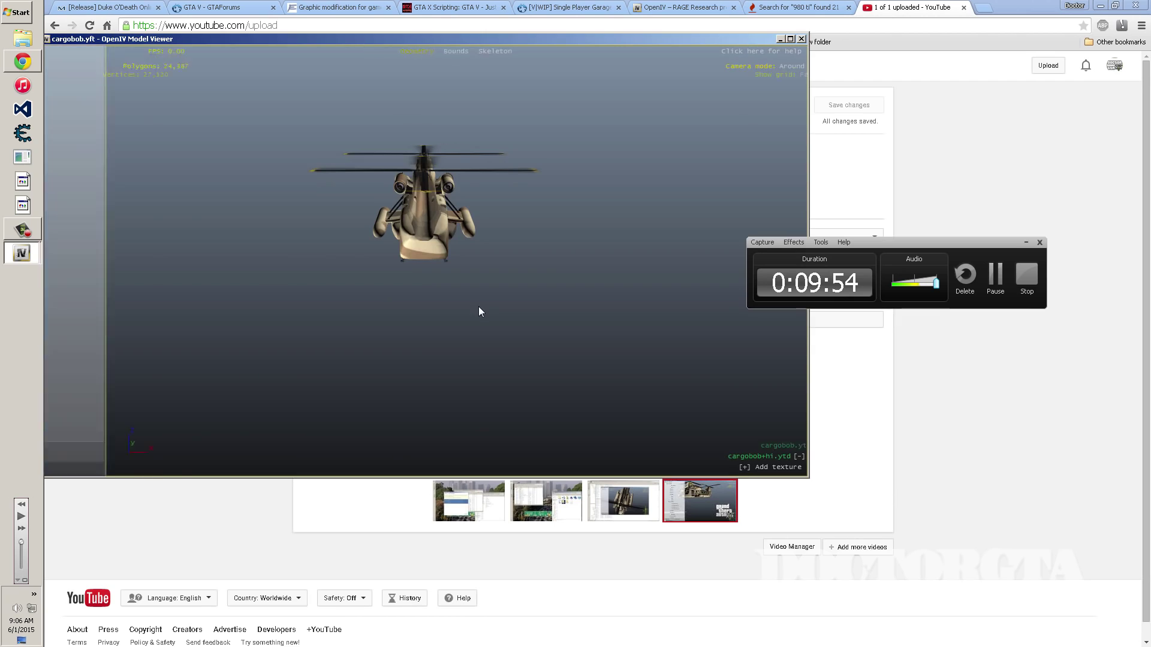
mouse_move(480, 296)
left_mouse_down()
mouse_move(403, 258)
mouse_move(459, 247)
mouse_move(480, 302)
left_mouse_up()
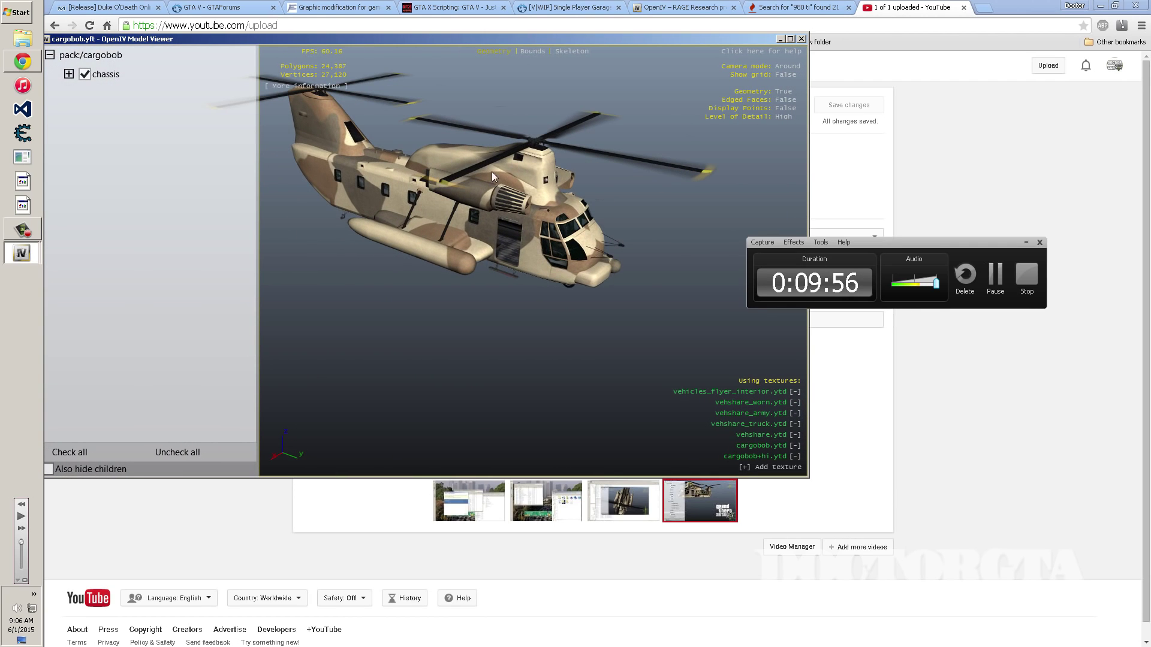
left_click(799, 458)
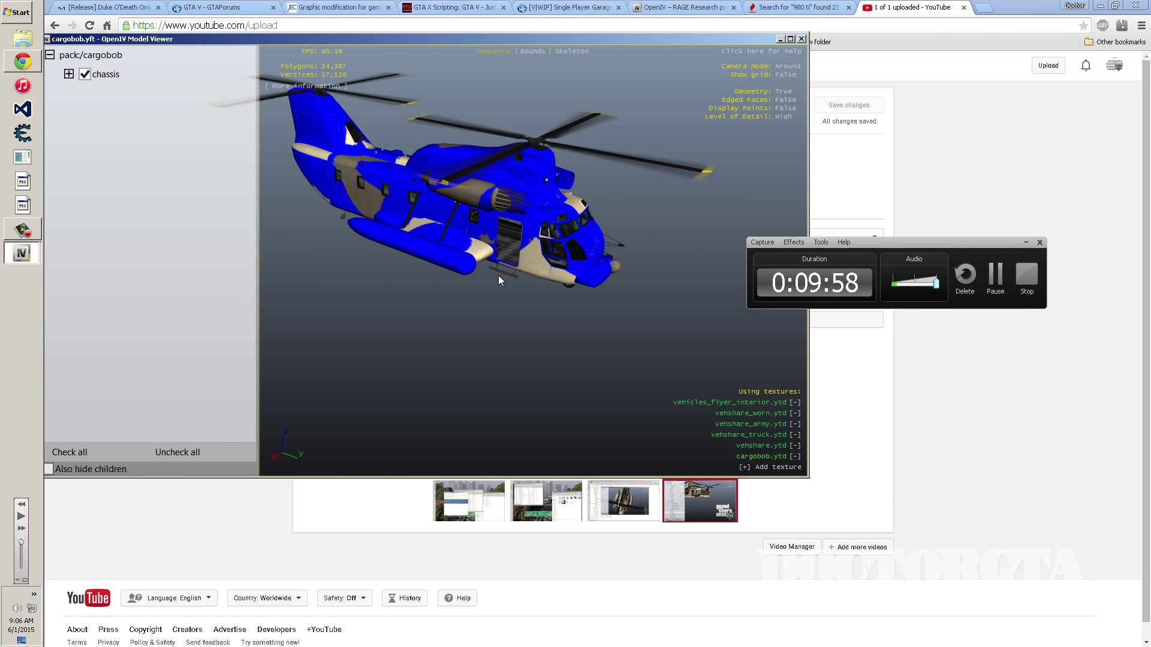
left_click(801, 40)
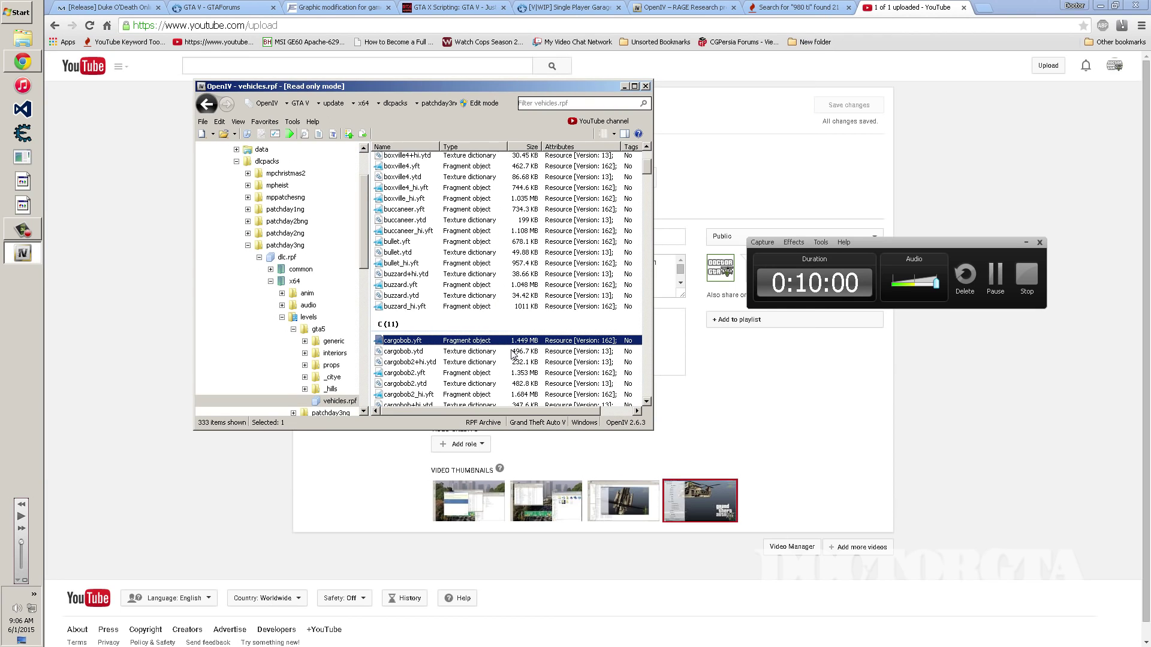